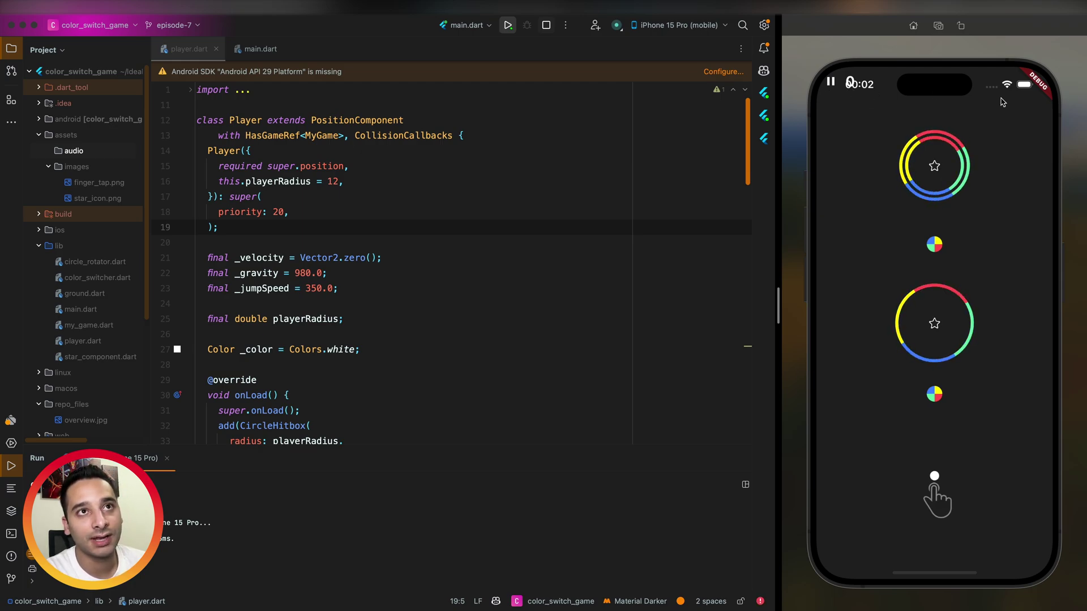
Review the Row, IconButton and ValueListenableBuilder widgets of the pause/score bar in main.dart
left_click(260, 48)
left_click(347, 214)
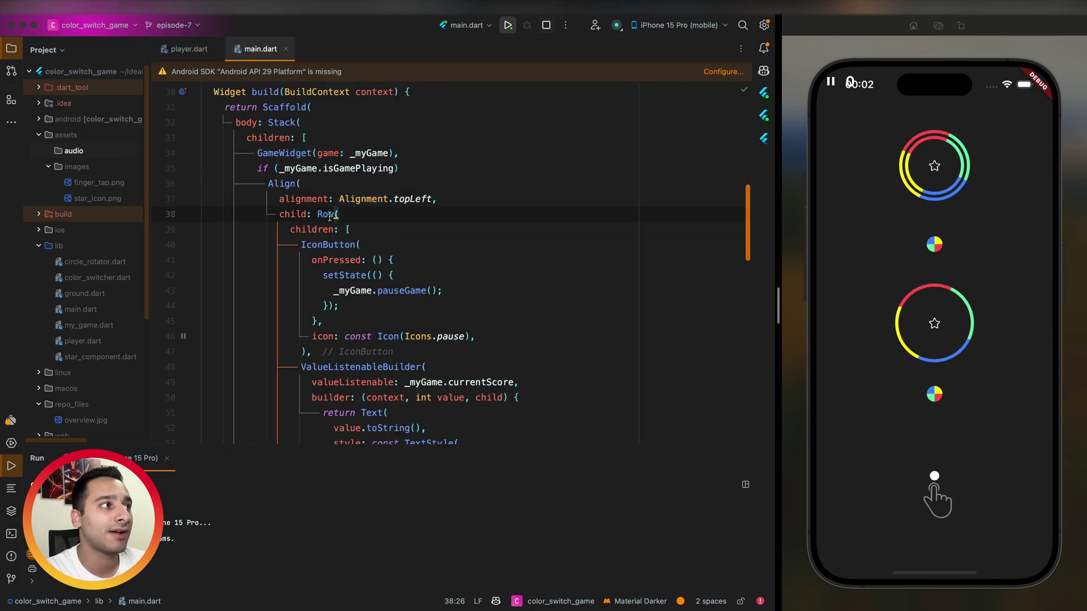
double_click(329, 214)
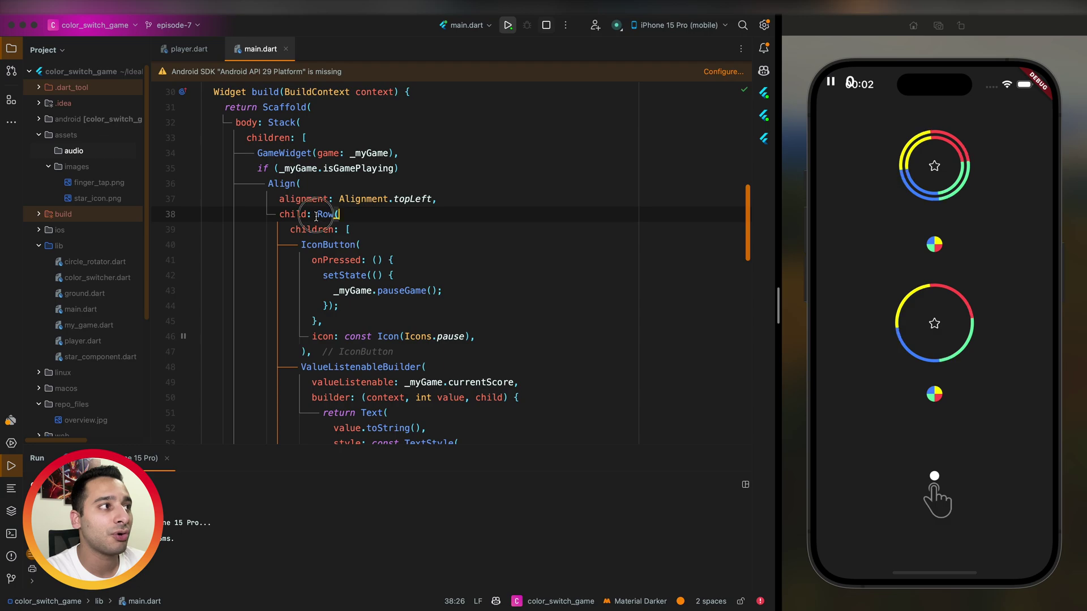
double_click(323, 245)
scroll(322, 244, "down", 3)
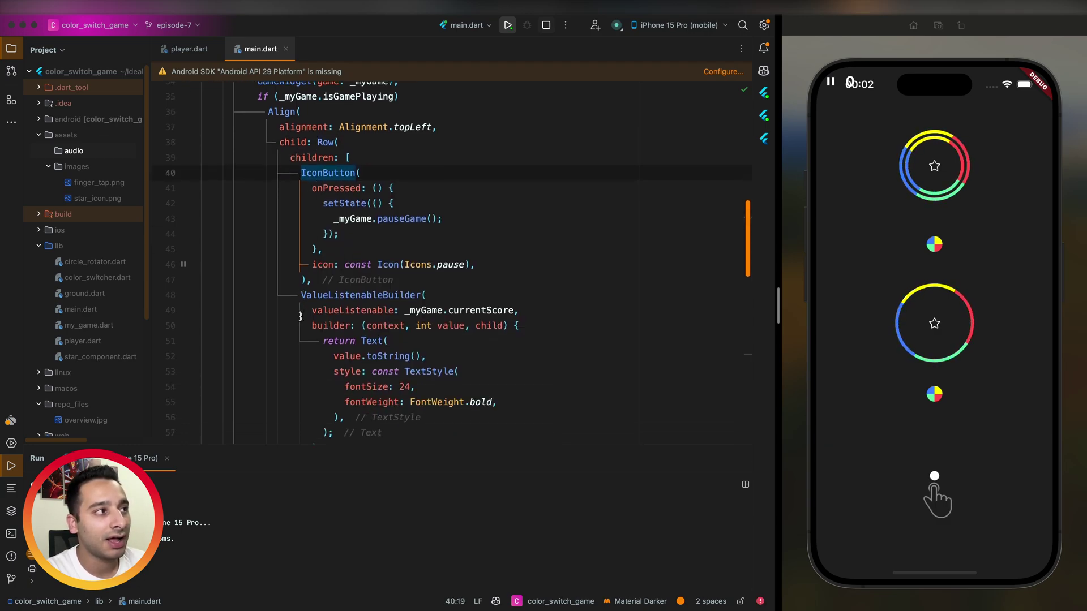
double_click(357, 294)
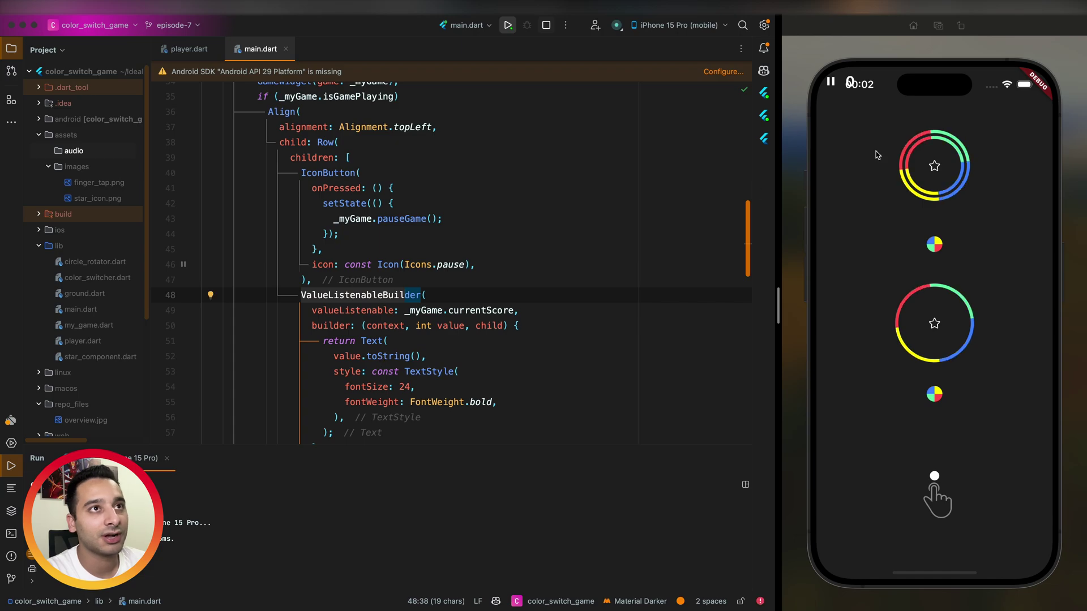
scroll(357, 295, "up", 4)
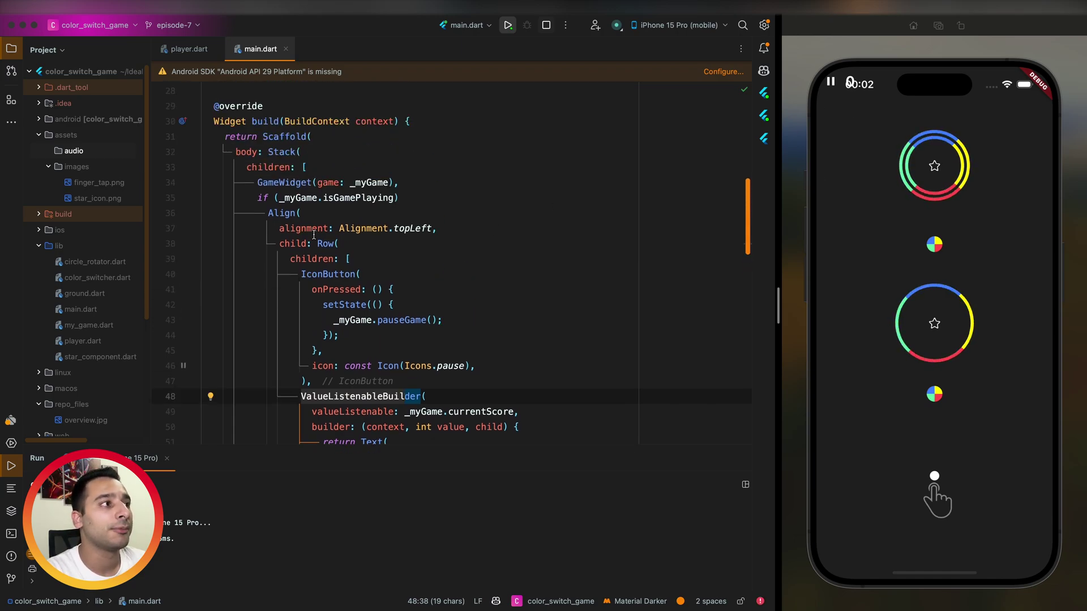
Wrap the pause/score Row in a SafeArea widget and hot reload the game
left_click(328, 244)
key("alt+Return")
key("Return")
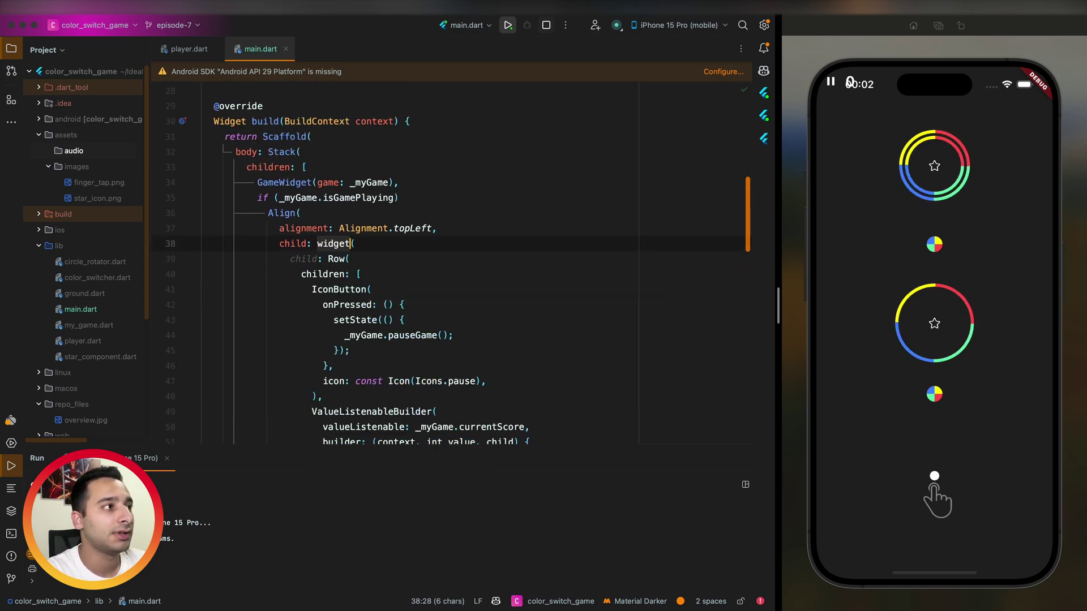
type("Safe")
key("Return")
key("Tab")
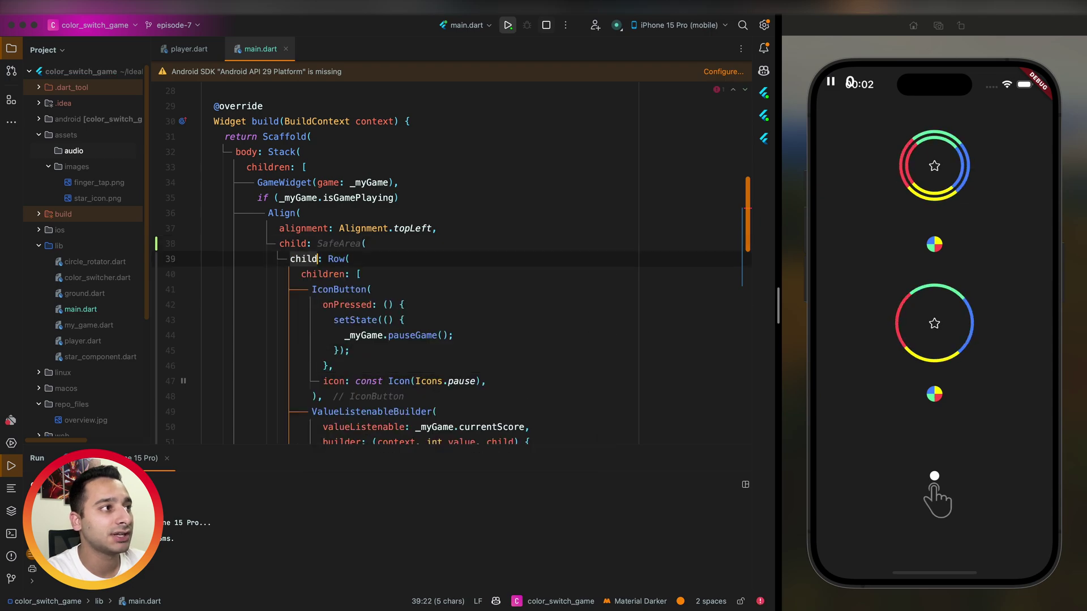
key("ctrl+s")
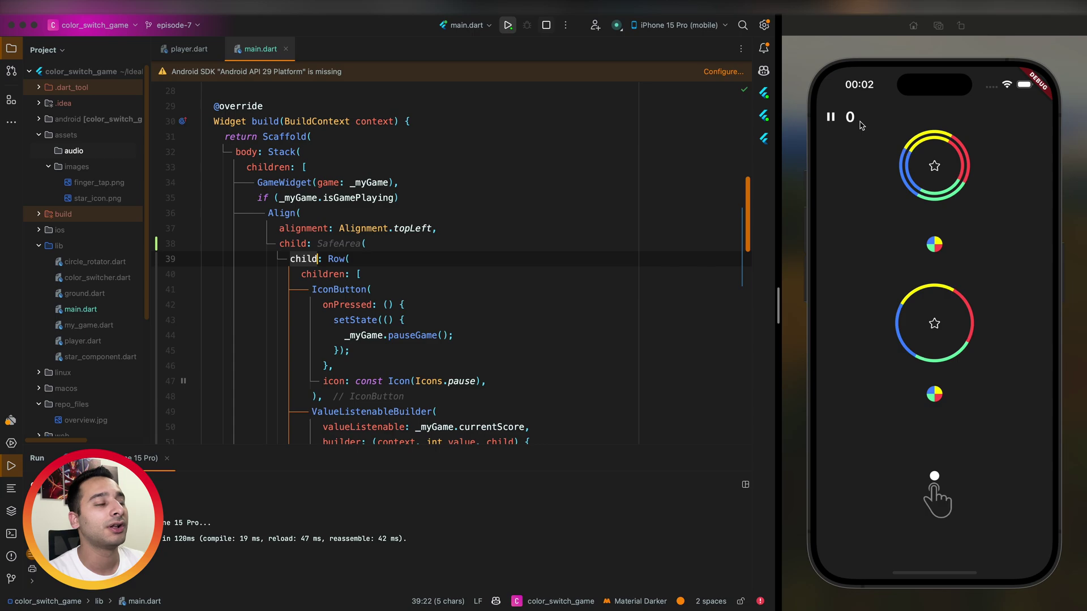
Bring up the Terminal panel with the caret left inside IconButton
left_click(446, 293)
key("alt+F12")
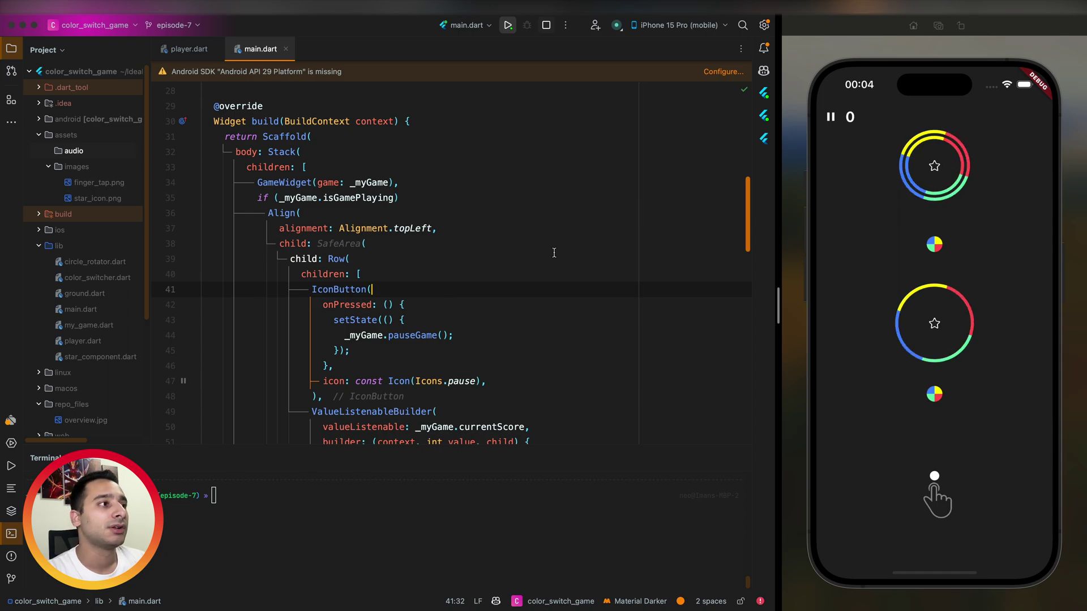
Preview the 夢追い人 dreamer track on Pixabay from the start, then pause it
key("super+Tab")
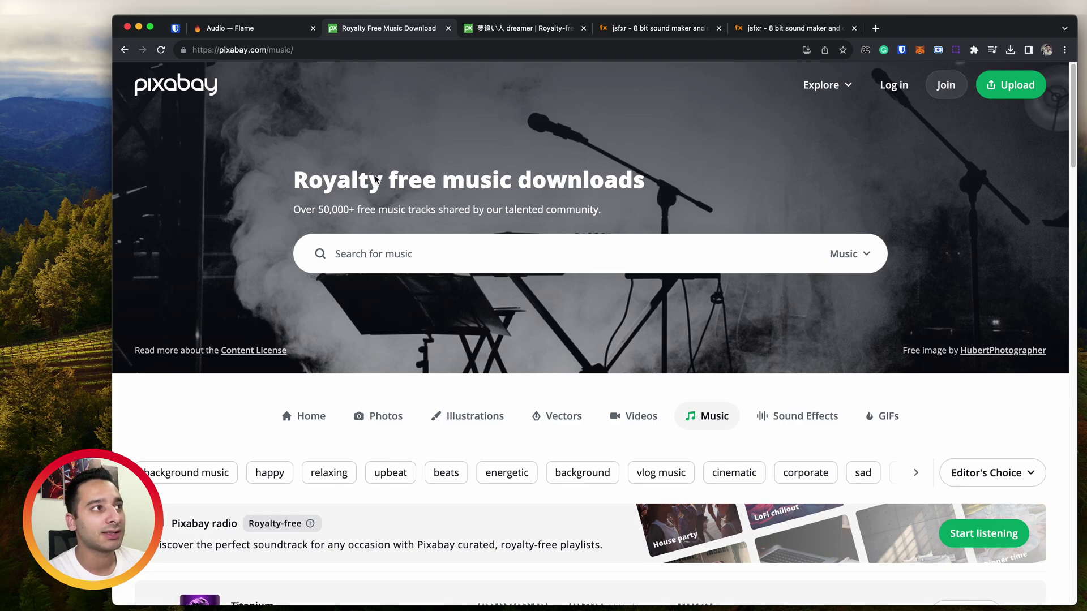
scroll(562, 362, "down", 5)
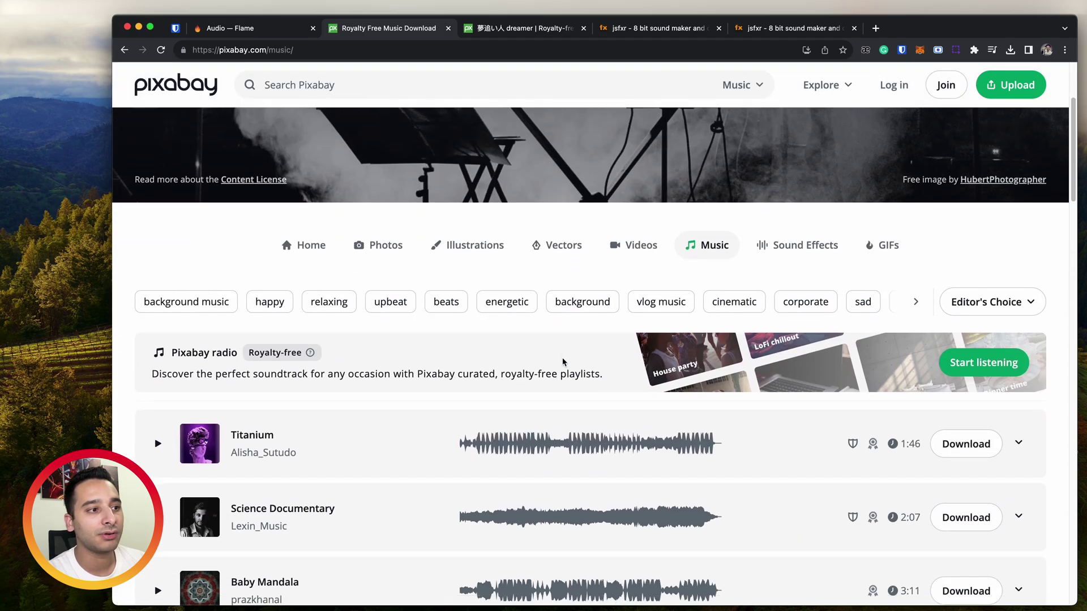
scroll(564, 362, "down", 3)
scroll(255, 560, "down", 5)
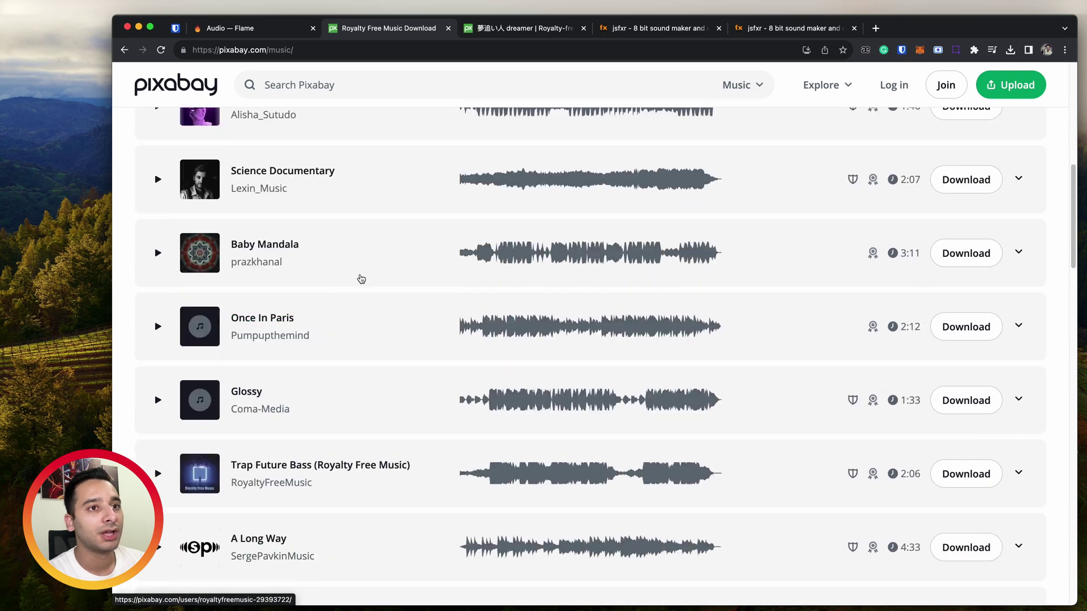
scroll(358, 280, "up", 3)
scroll(416, 162, "up", 8)
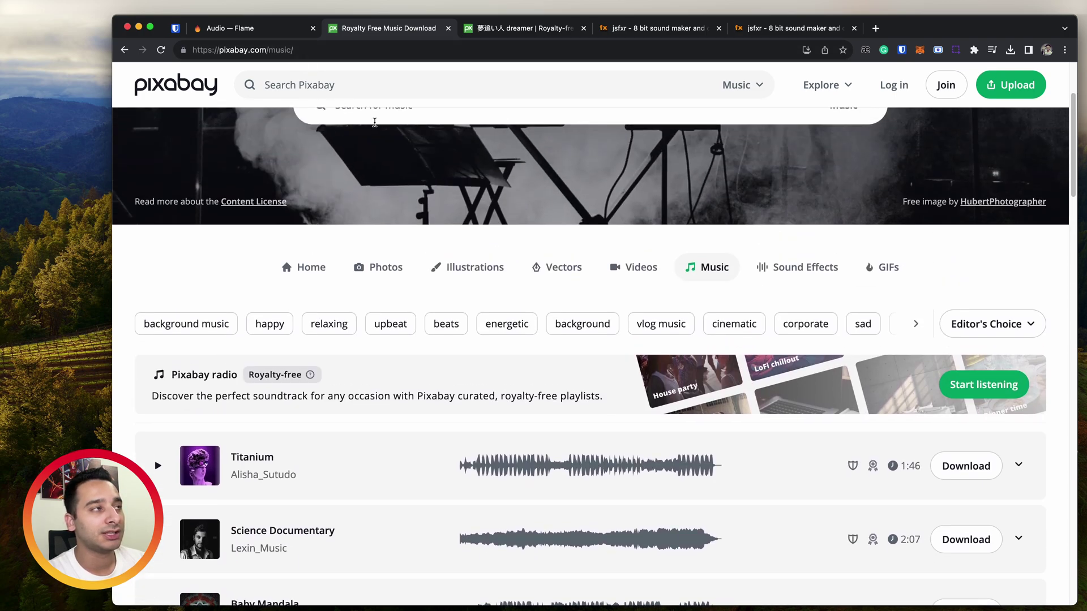
scroll(375, 124, "up", 5)
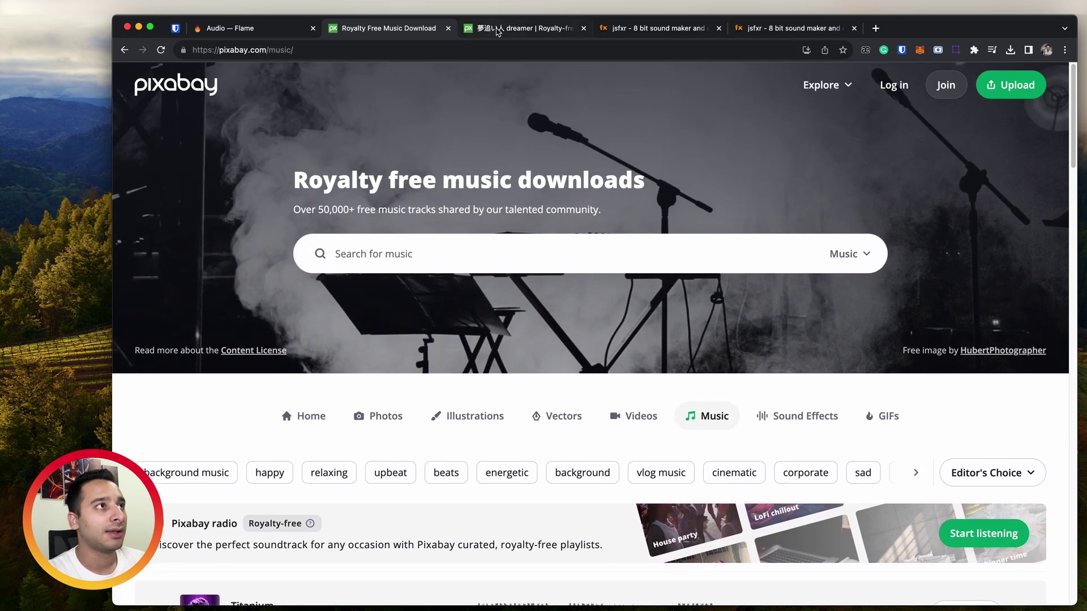
left_click(504, 29)
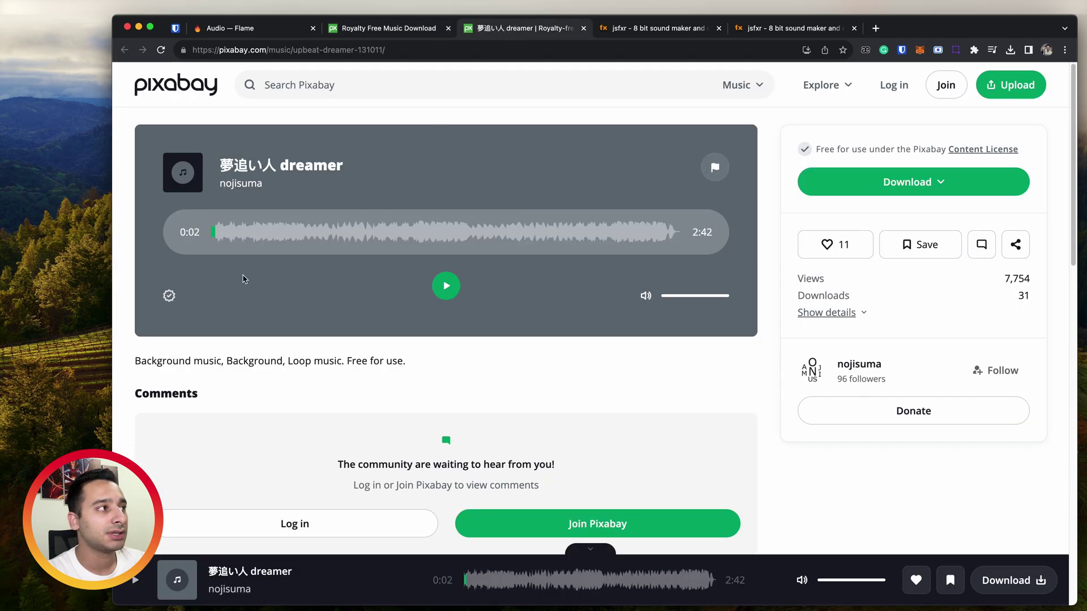
left_click_drag(223, 232, 213, 232)
left_click(445, 287)
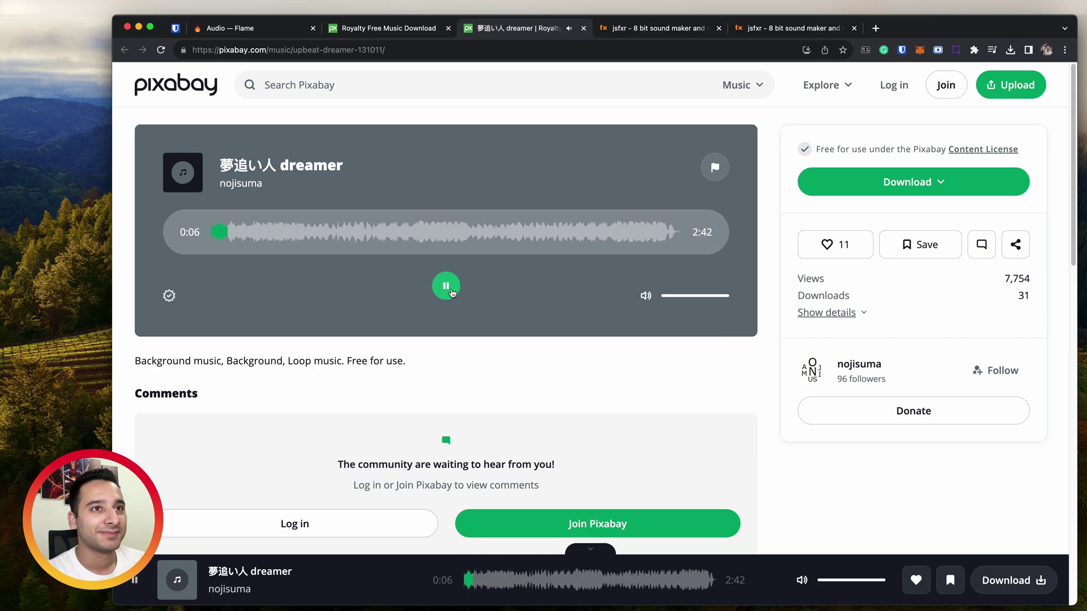
left_click(446, 287)
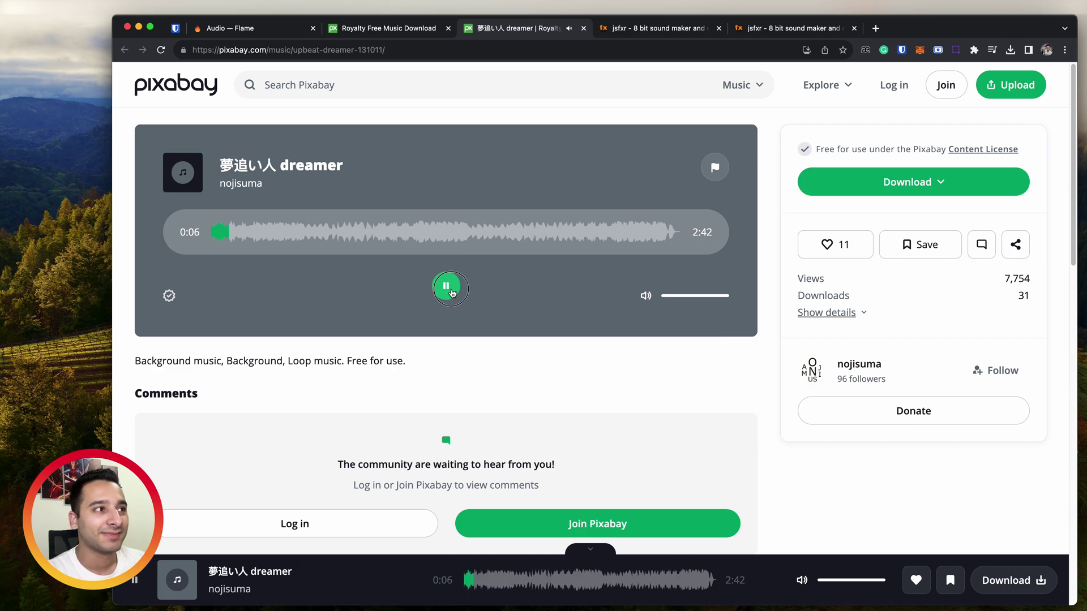
Download the dreamer track as an MP3 file
left_click(919, 182)
left_click(902, 258)
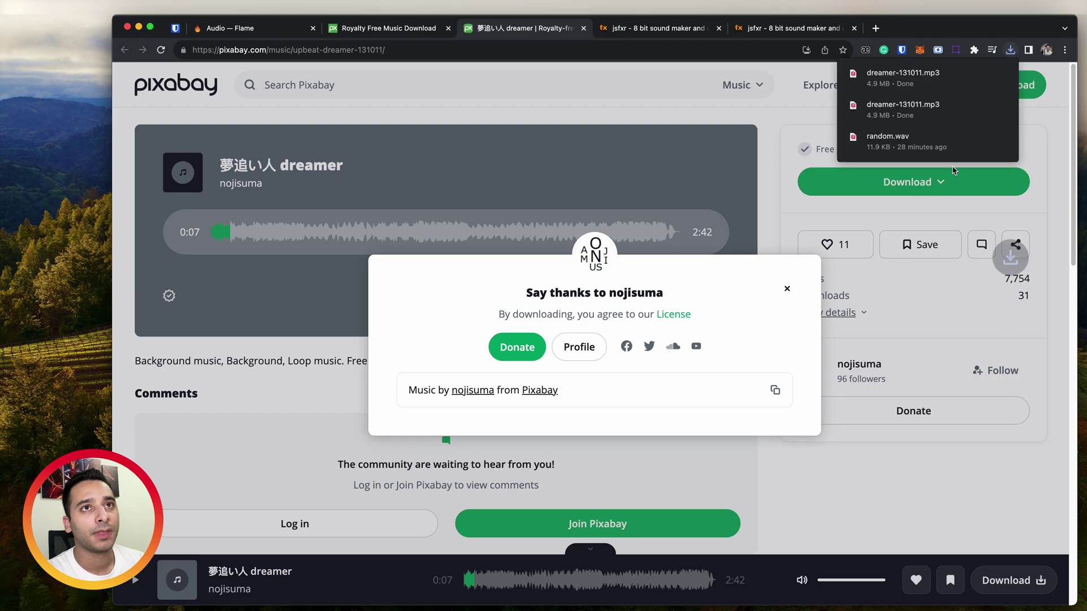
Rename the downloaded dreamer track to background.mp3 in Finder and return to the browser
left_click(985, 73)
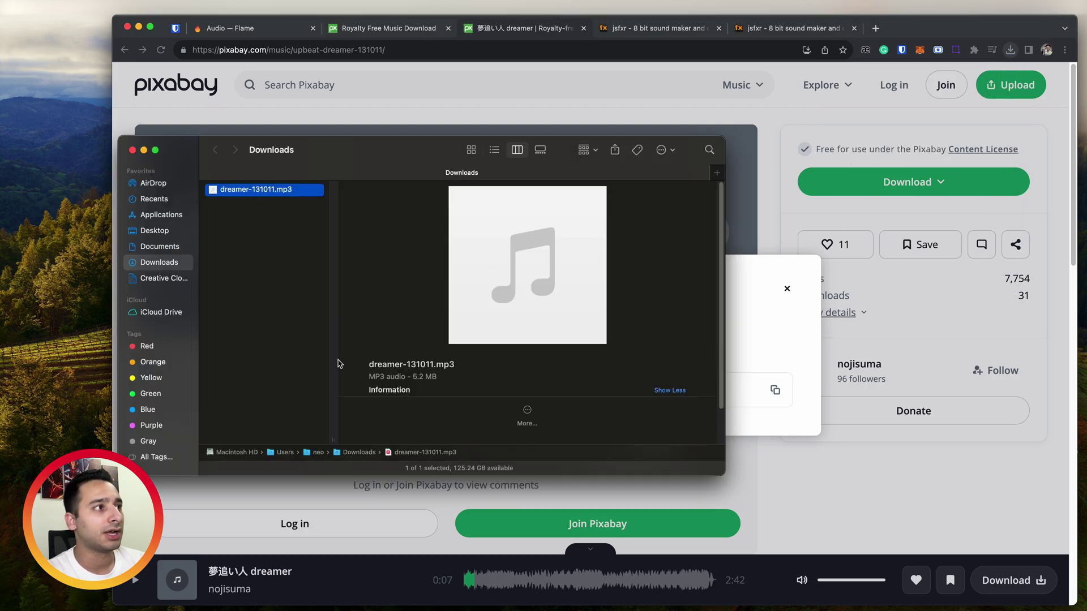
left_click(255, 189)
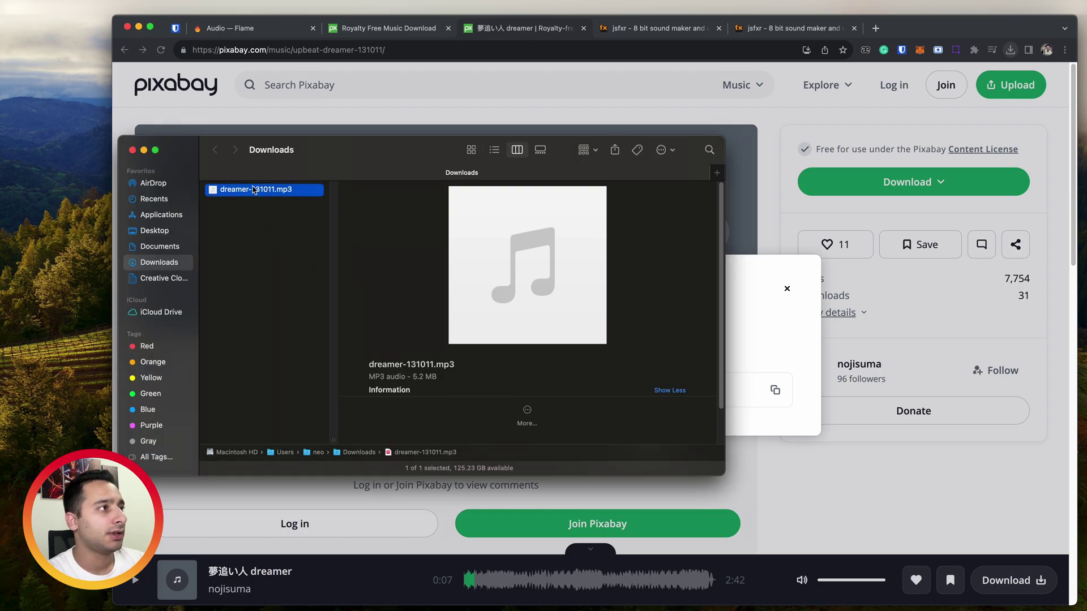
type("background")
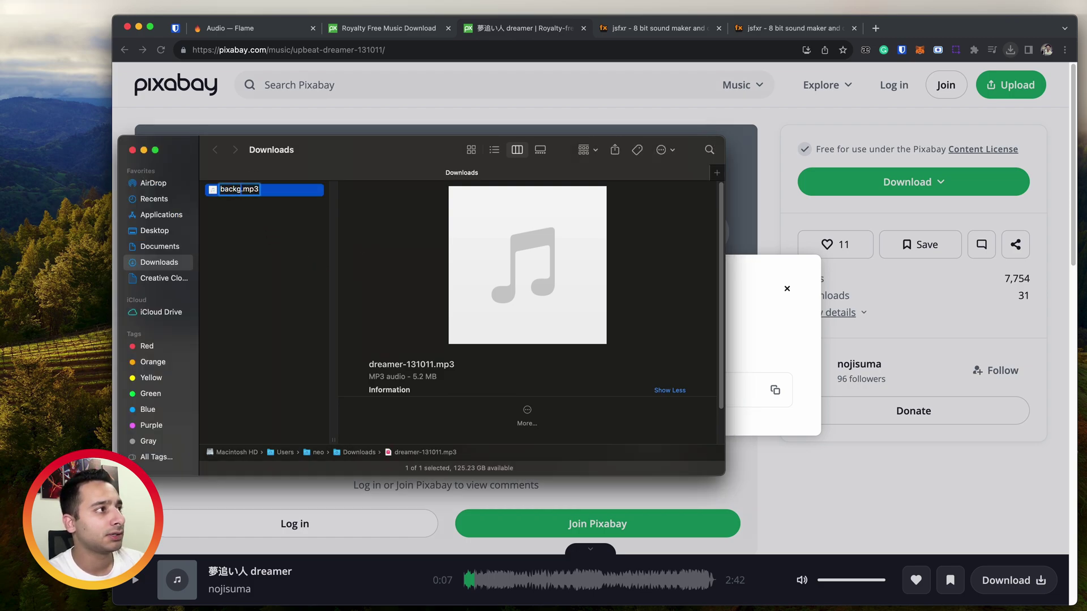
key("Return")
left_click(550, 27)
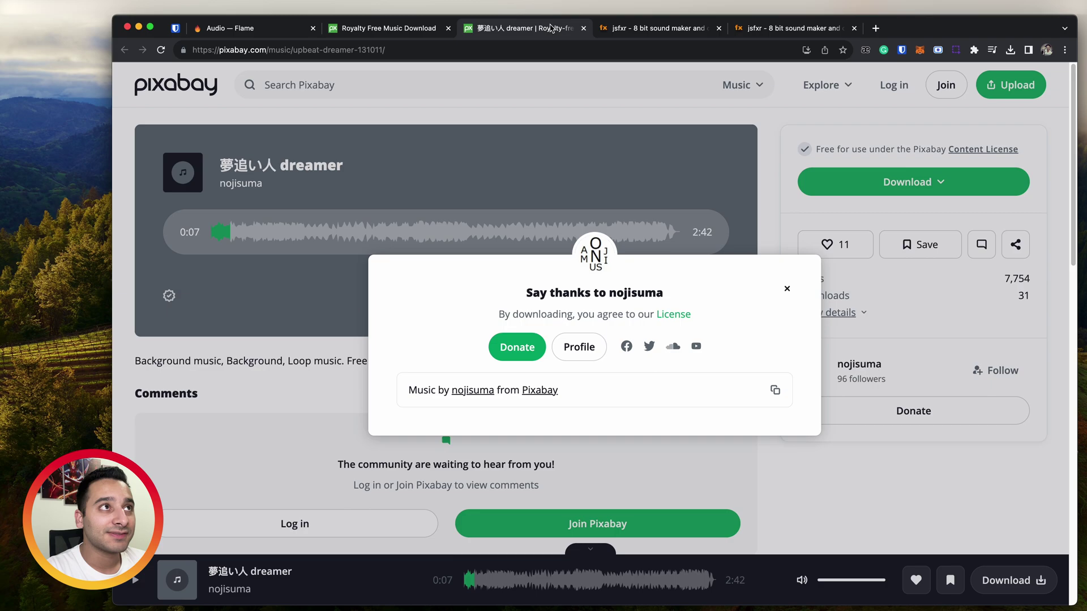
Generate several Jump sound variants in jsfxr and play the resulting jump.wav
left_click(629, 29)
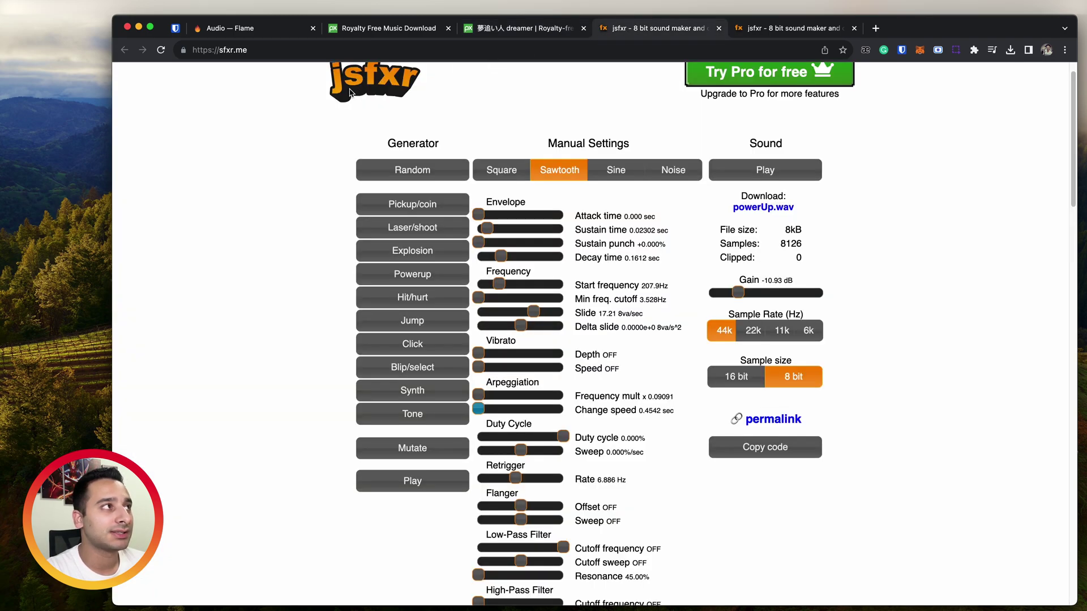
scroll(349, 93, "up", 2)
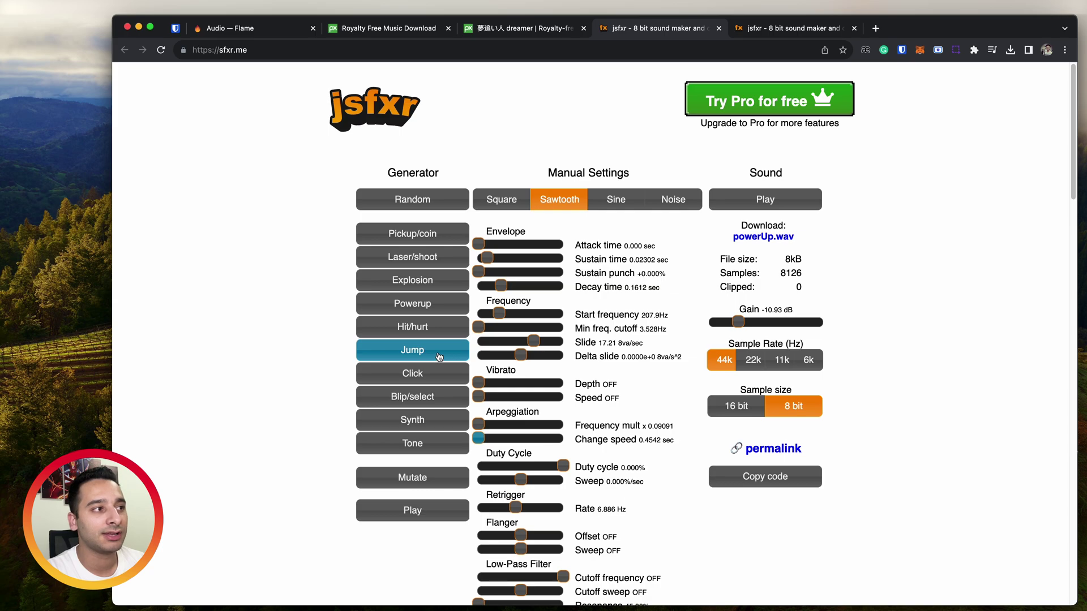
left_click(432, 355)
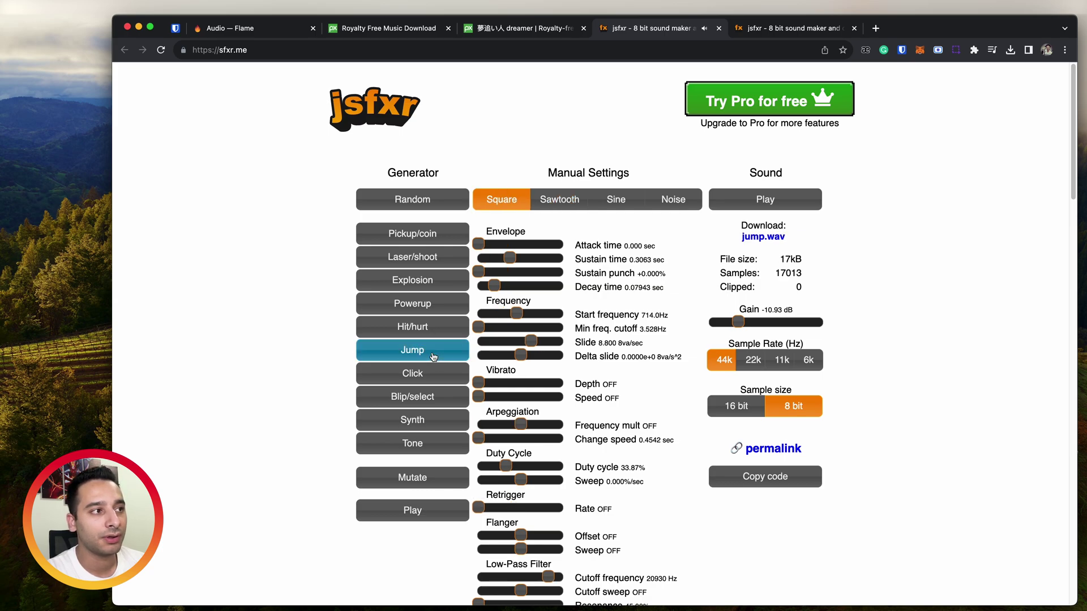
left_click(432, 355)
left_click(433, 355)
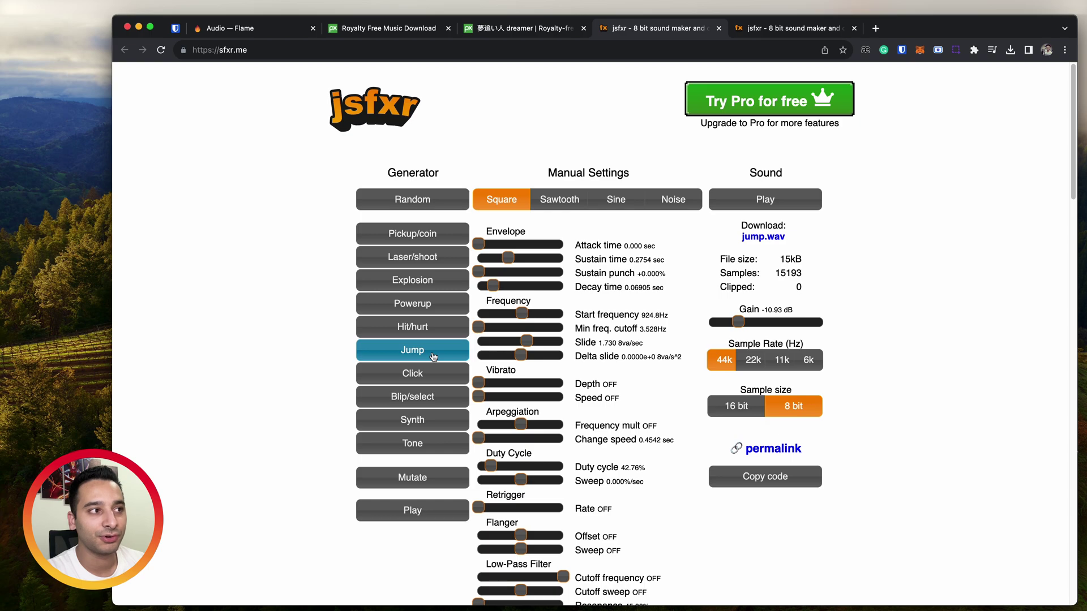
left_click(432, 355)
left_click(432, 355)
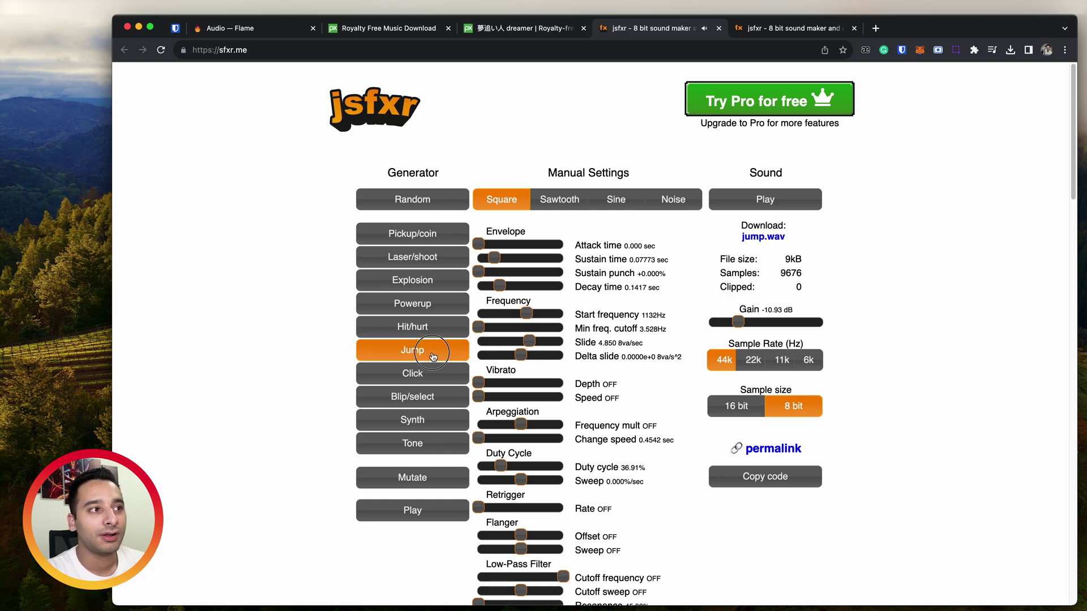
left_click(787, 201)
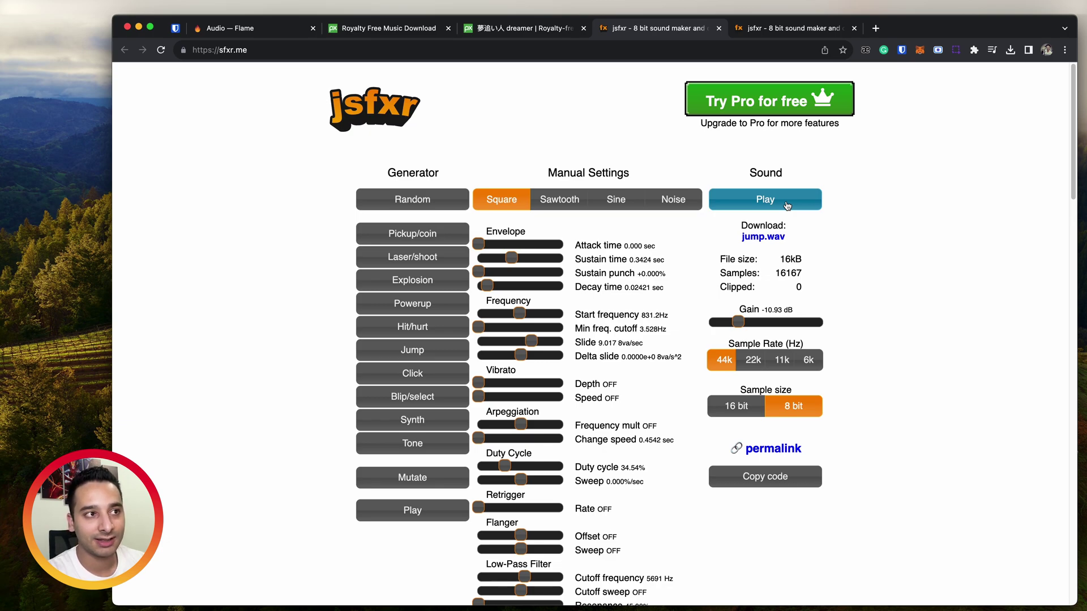
left_click(787, 206)
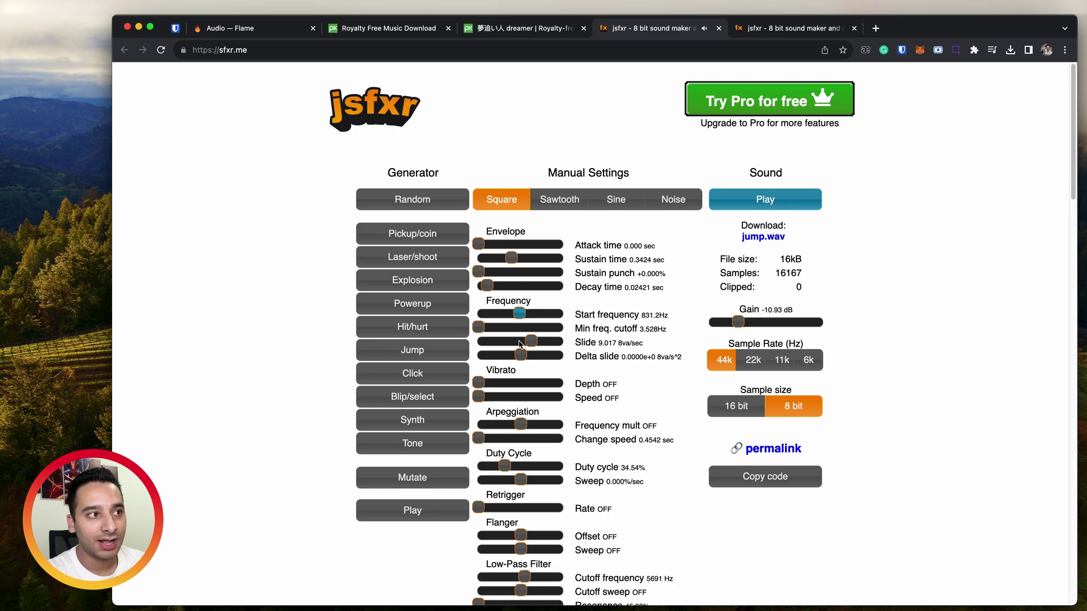
scroll(527, 501, "down", 4)
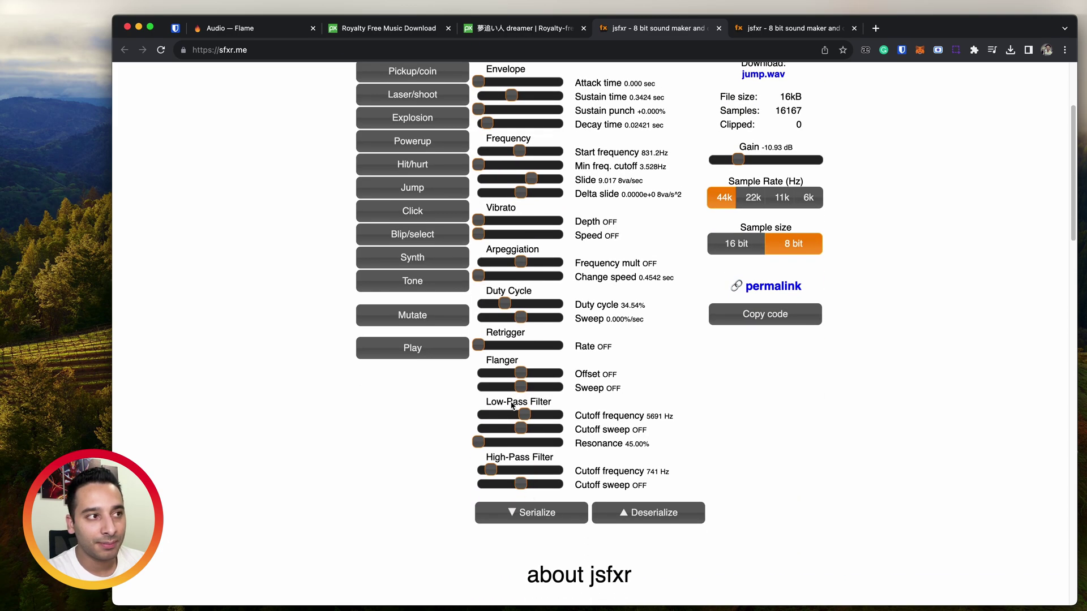
scroll(519, 350, "up", 3)
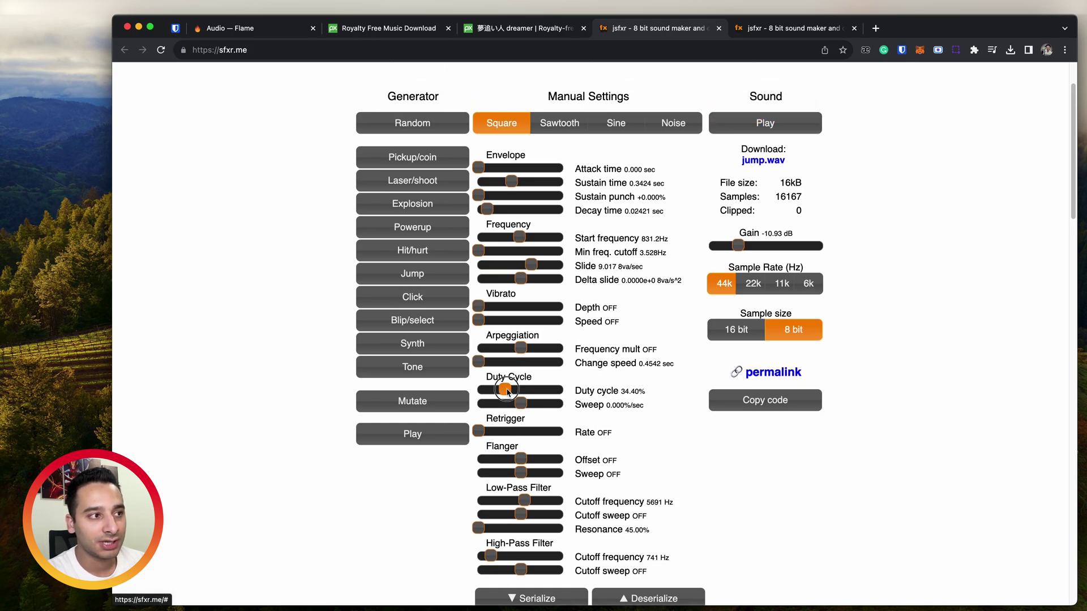
Lower the jump sound's duty cycle to about 16% and give its duty sweep a positive ~16%/sec rate
mouse_move(507, 392)
left_mouse_down()
mouse_move(573, 389)
mouse_move(497, 391)
mouse_move(564, 406)
left_mouse_up()
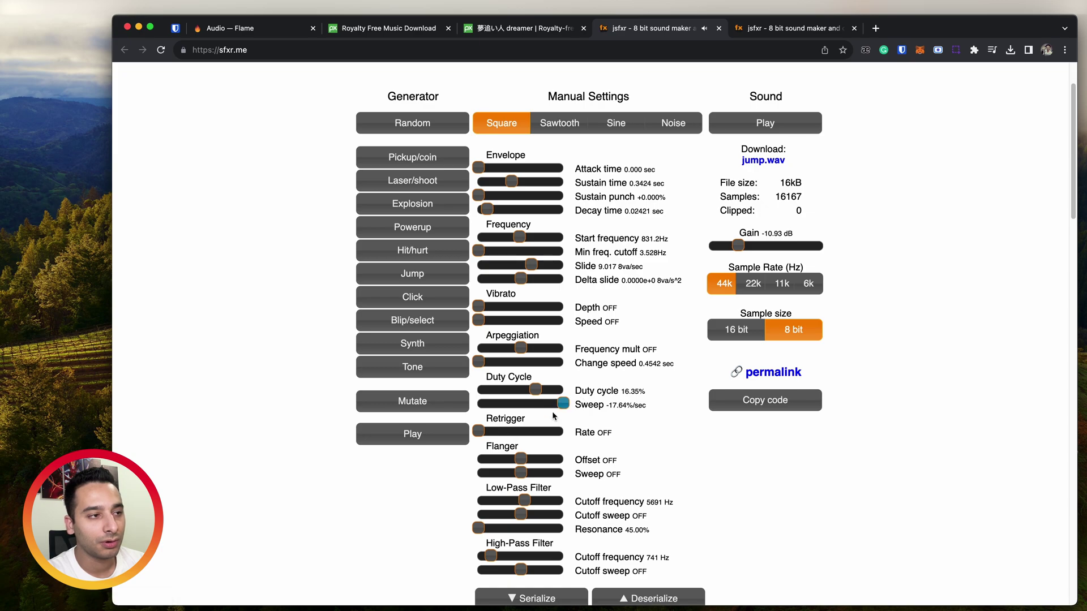
mouse_move(565, 405)
left_mouse_down()
mouse_move(480, 404)
mouse_move(549, 437)
mouse_move(489, 432)
left_mouse_up()
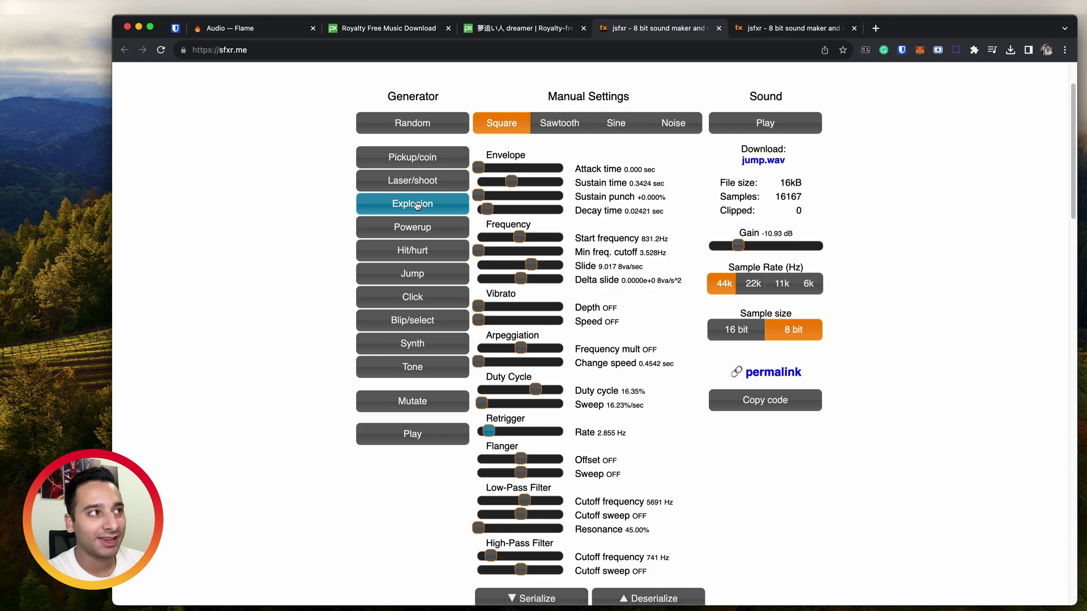
Audition a few generated Explosion sounds
left_click(416, 204)
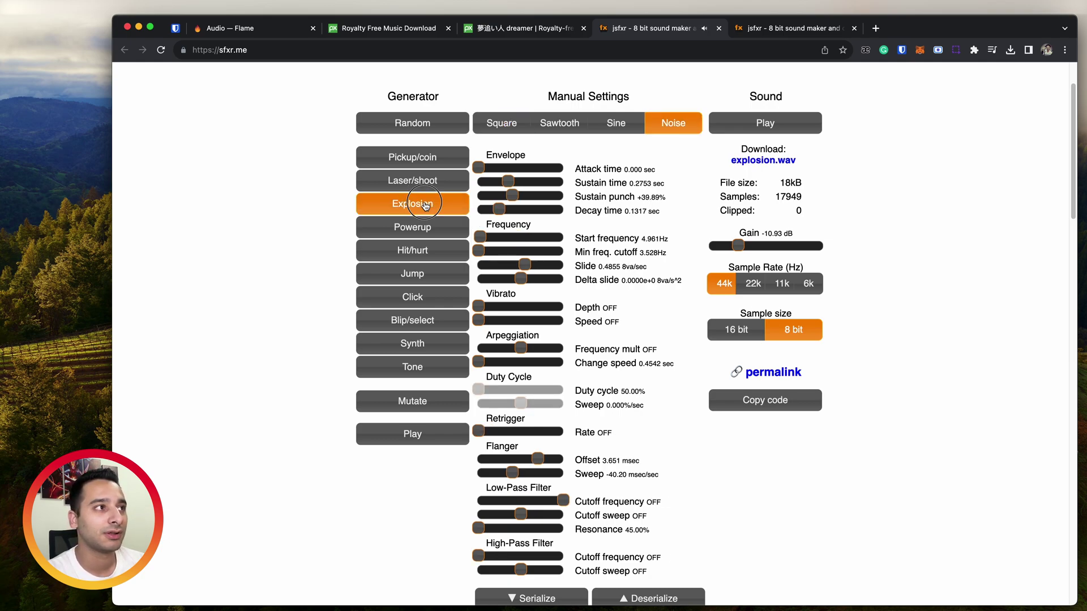
left_click(421, 206)
left_click(424, 206)
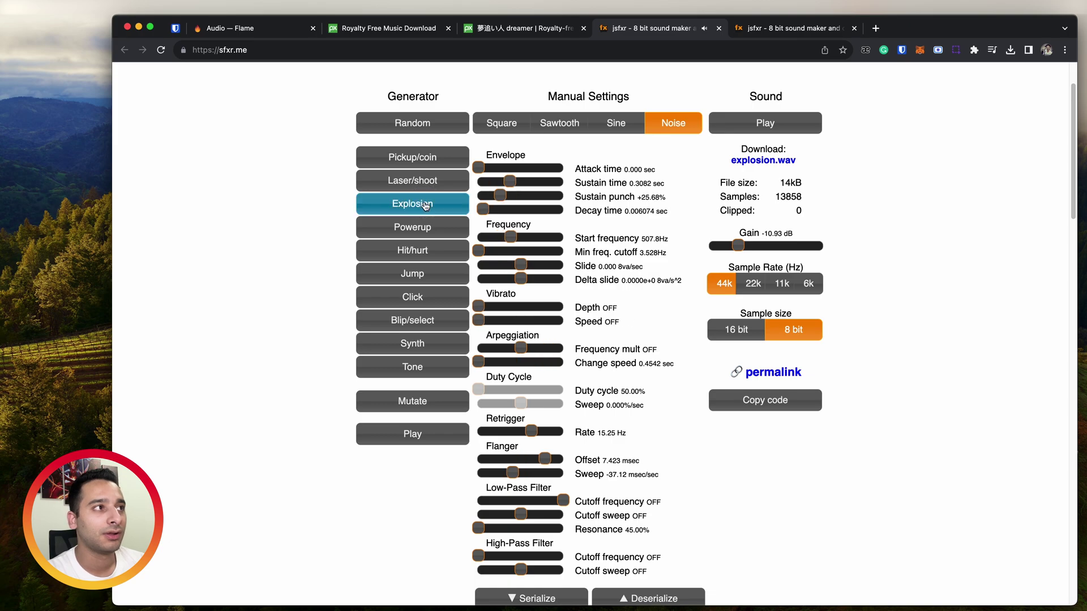
Generate Pickup/coin variants until a sawtooth coin sound worth keeping comes up
left_click(428, 161)
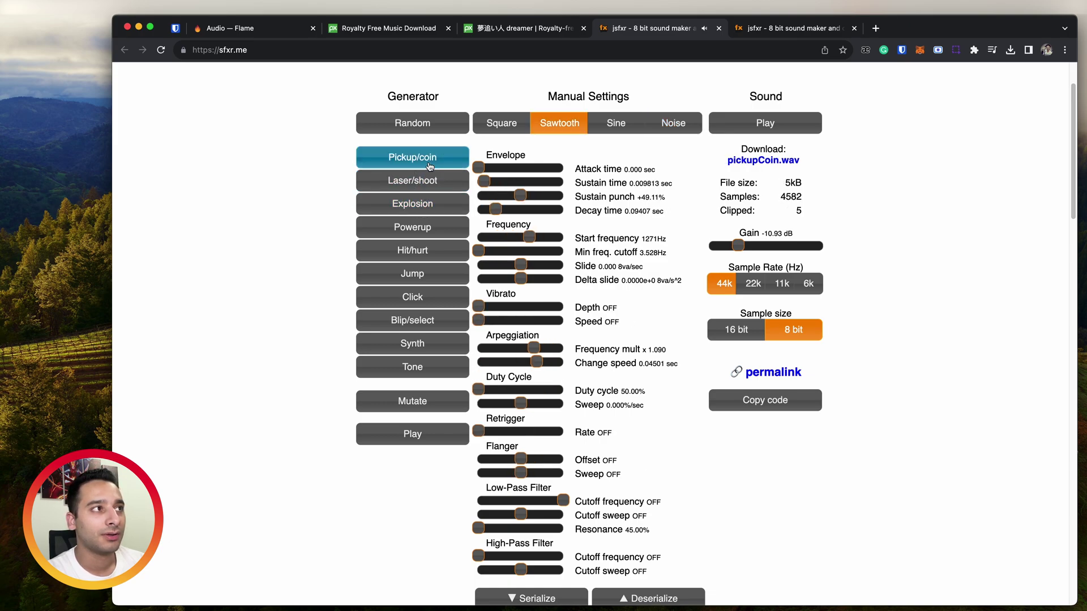
left_click(429, 162)
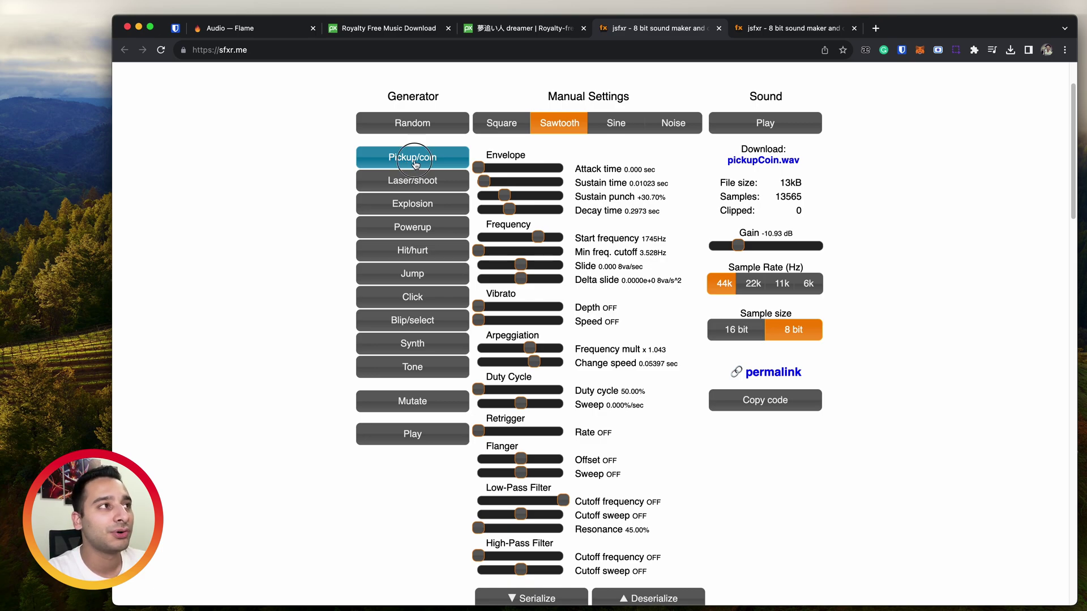
left_click(414, 163)
left_click(414, 163)
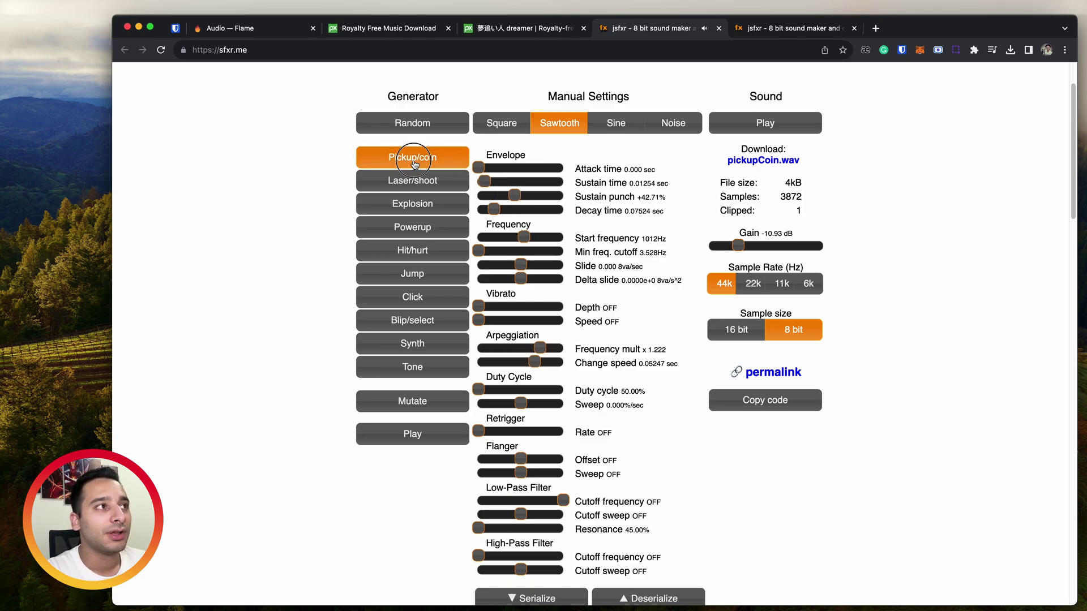
left_click(414, 161)
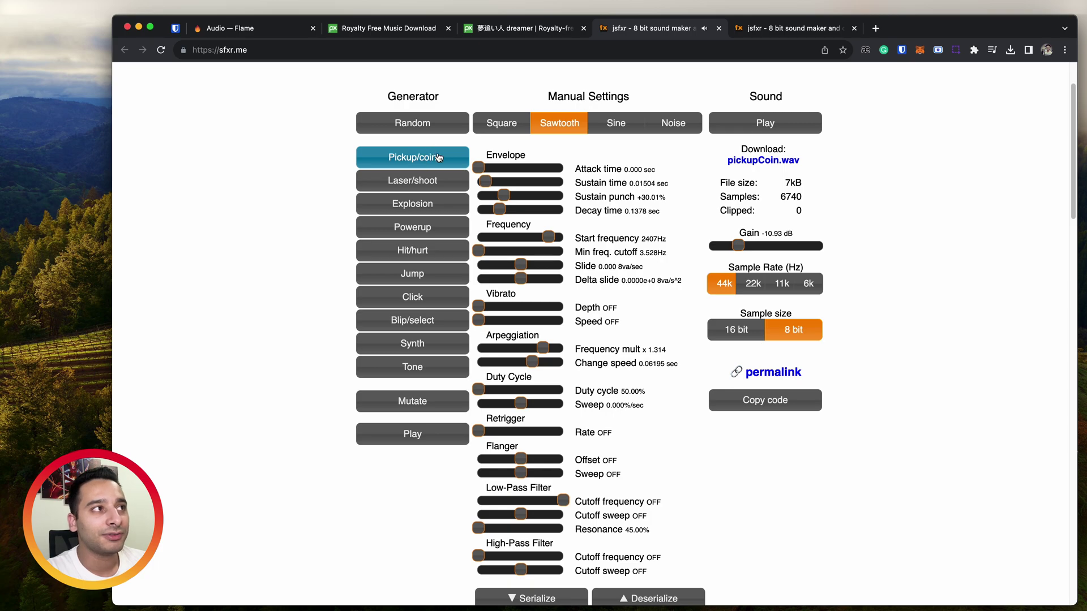
Listen to the sine-wave random sound in the other jsfxr tab a few times
left_click(773, 28)
scroll(545, 284, "down", 5)
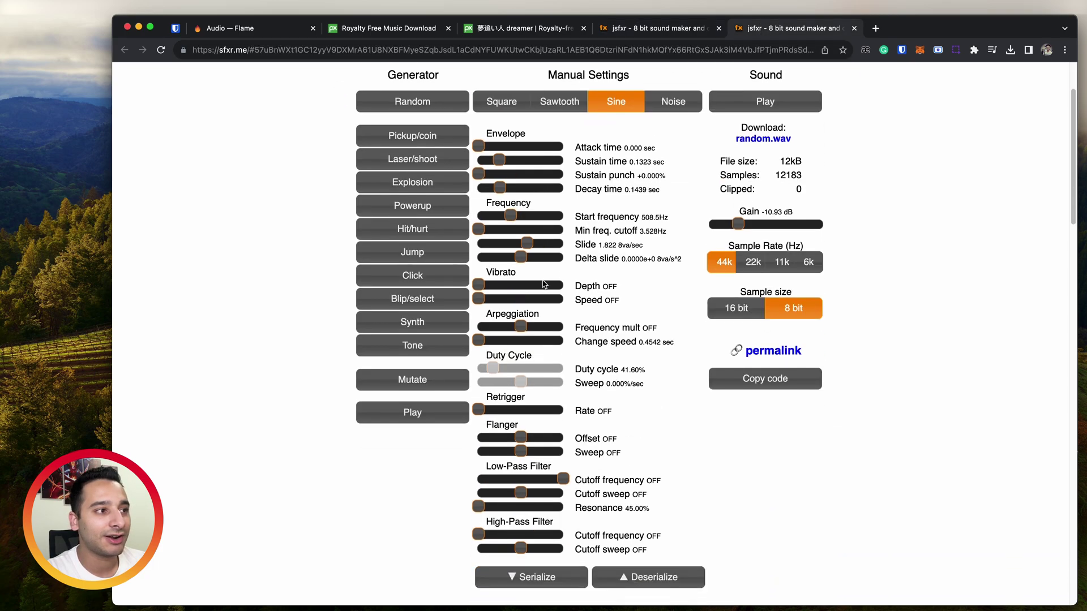
scroll(544, 285, "down", 1)
scroll(545, 285, "up", 6)
left_click(800, 201)
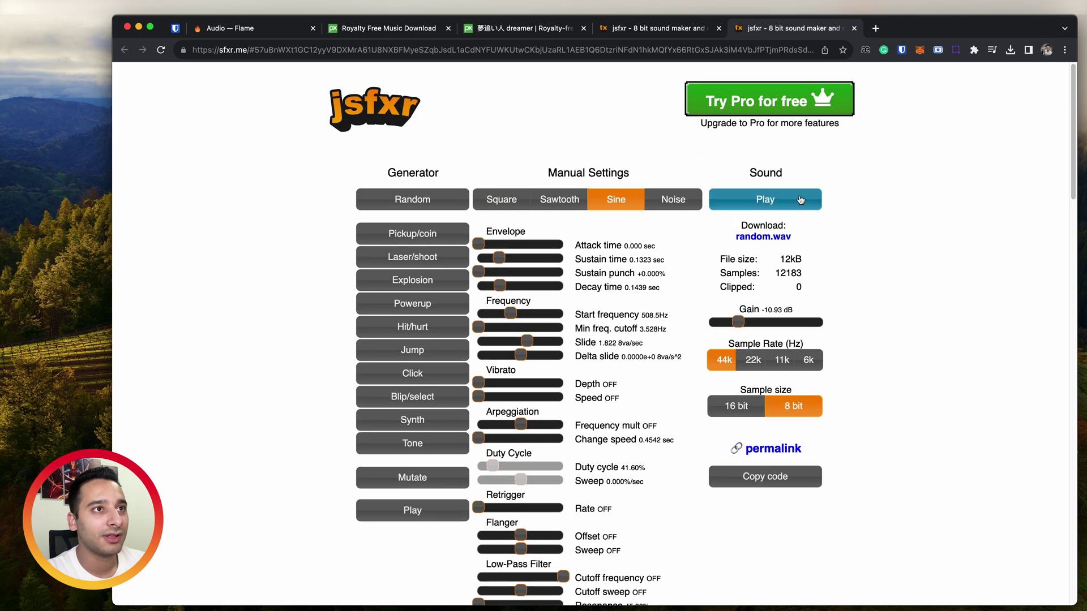
left_click(800, 200)
left_click(801, 200)
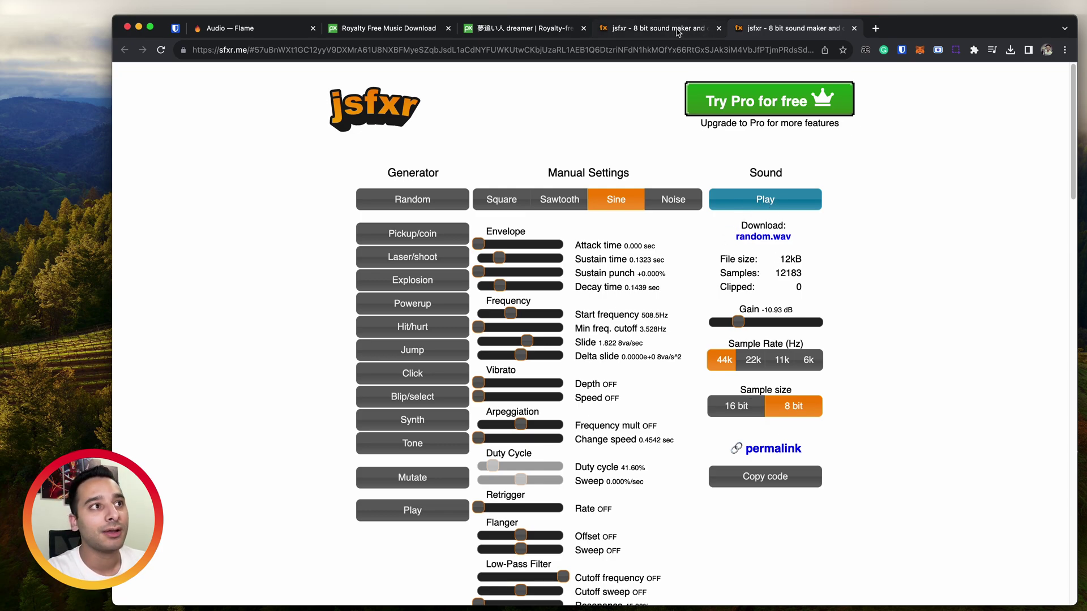
Generate a new jump sound in the first tab and copy its settings code
left_click(658, 28)
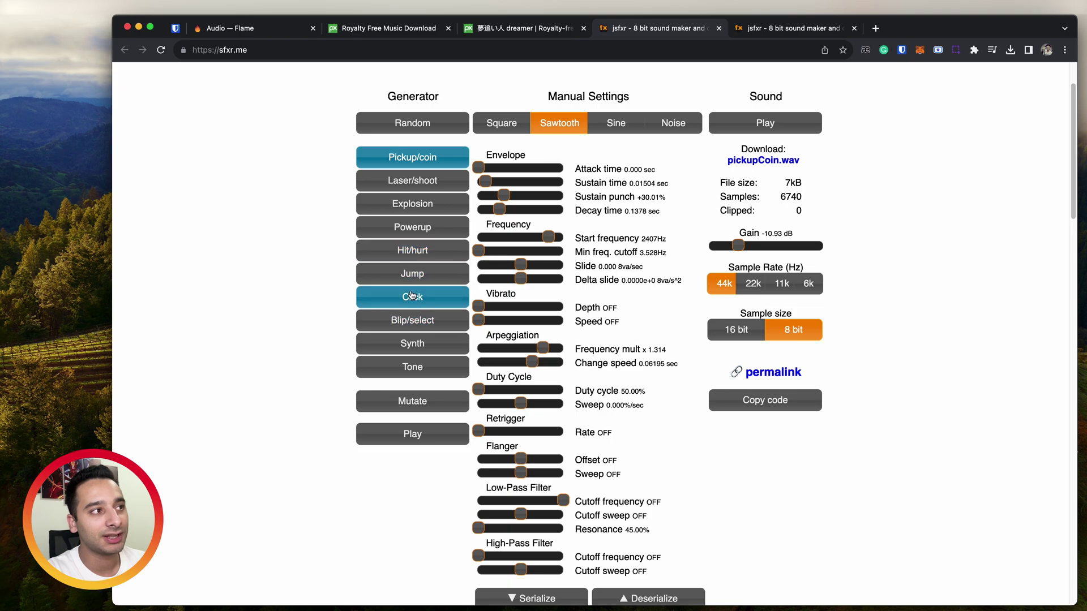
left_click(431, 274)
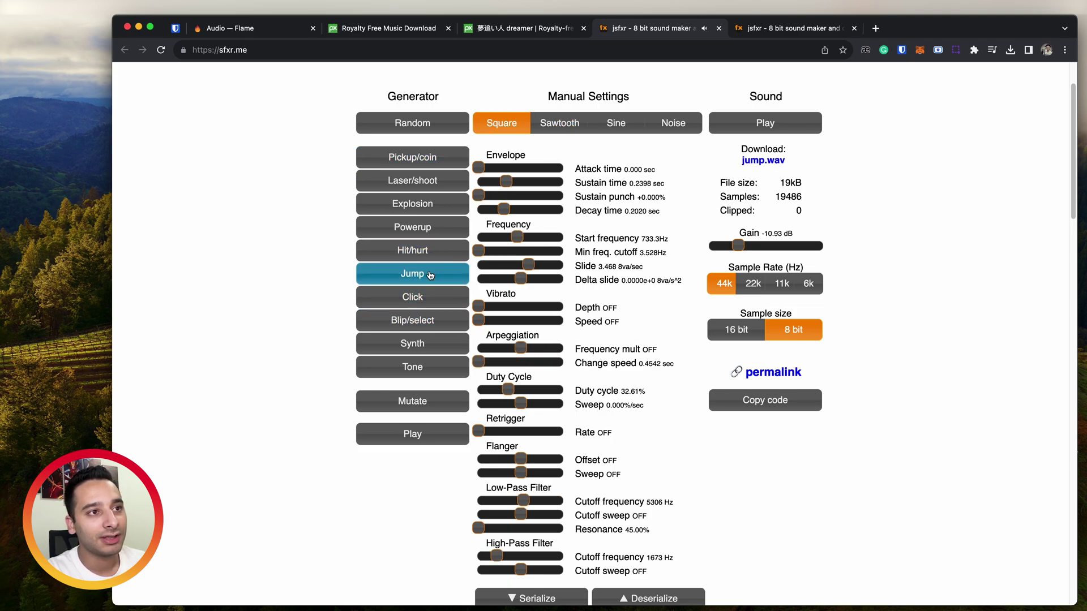
left_click(430, 275)
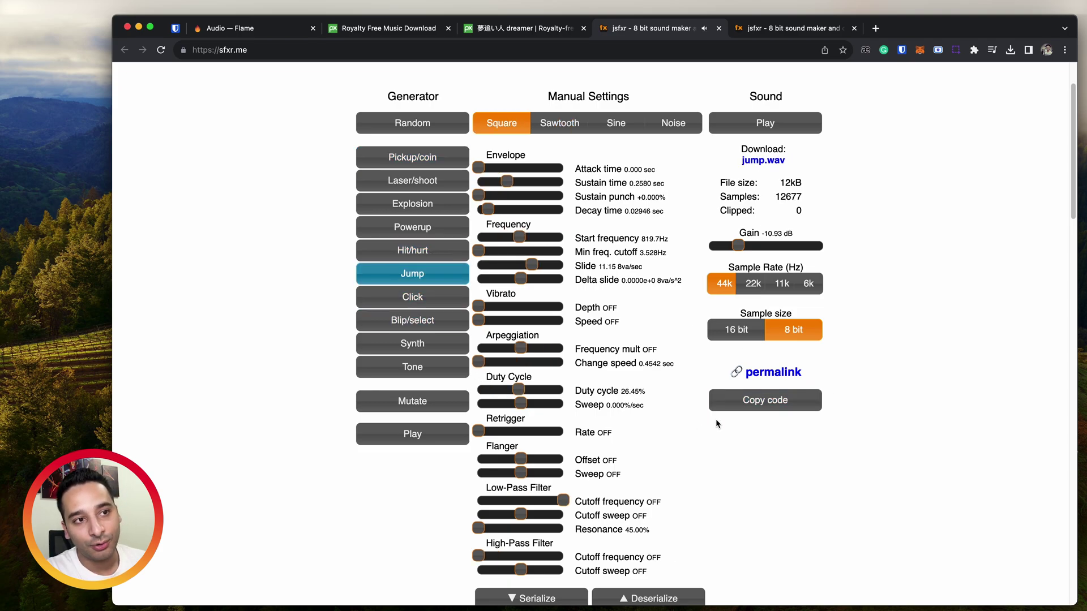
left_click(769, 403)
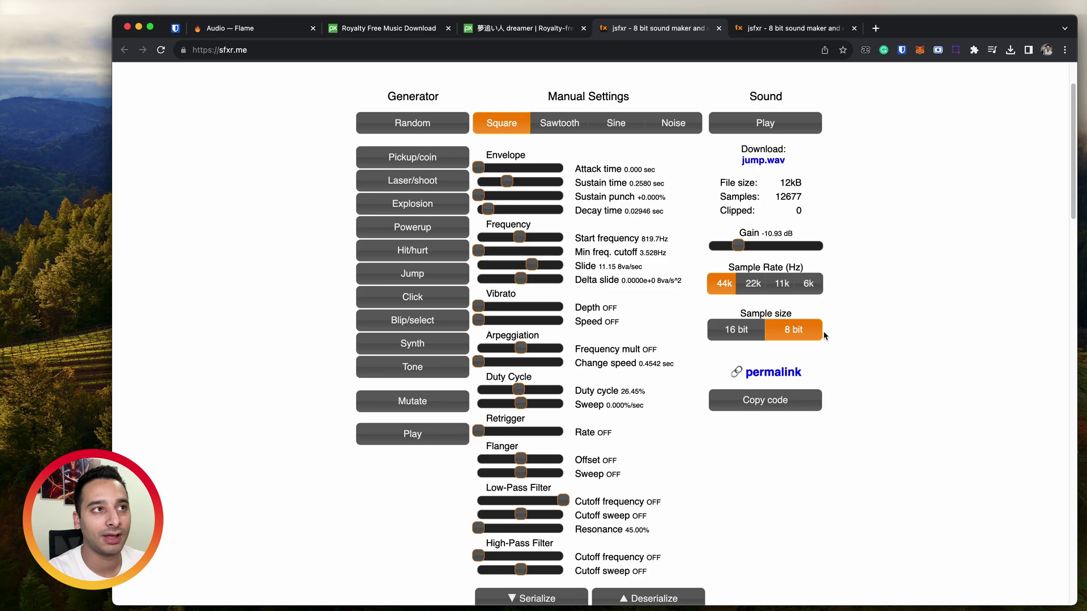
Return to the random-sound tab and play it once more before downloading
left_click(794, 28)
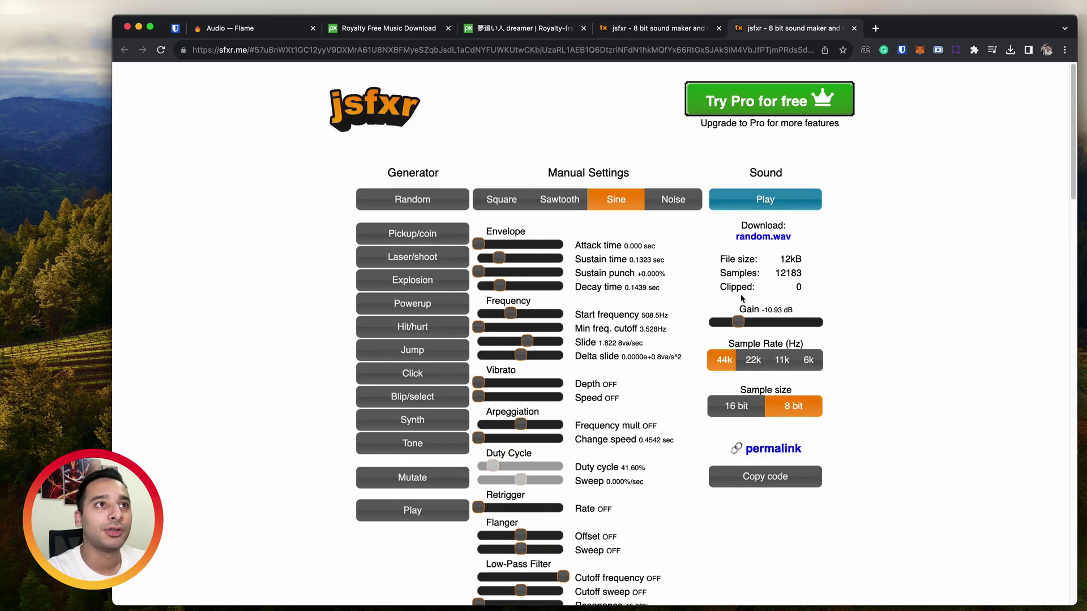
left_click(773, 201)
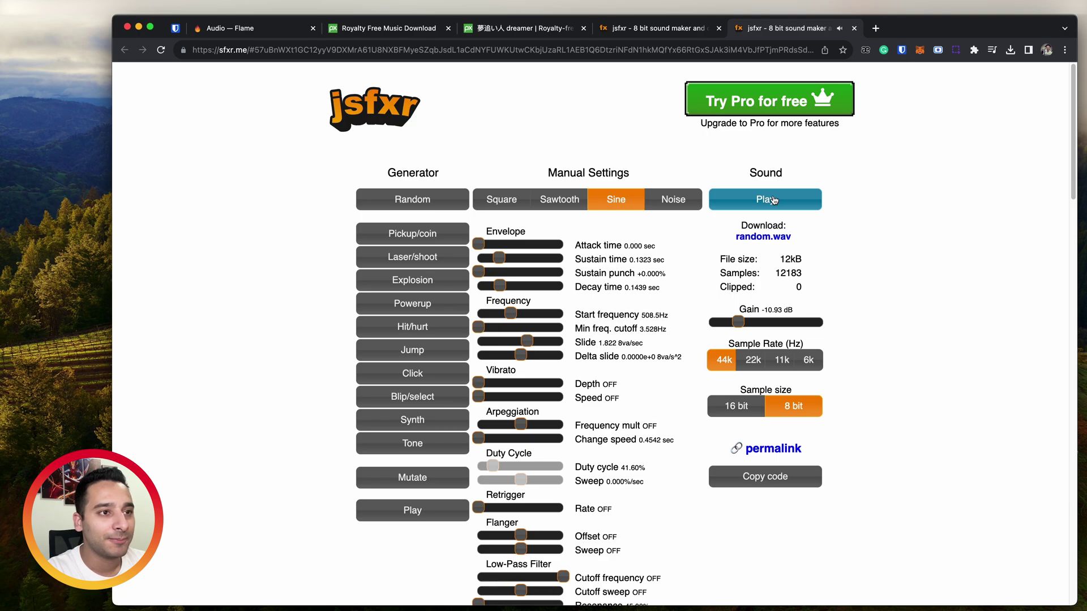
Download random.wav, rename it to collect.wav in Downloads and select it with background.mp3
left_click(762, 236)
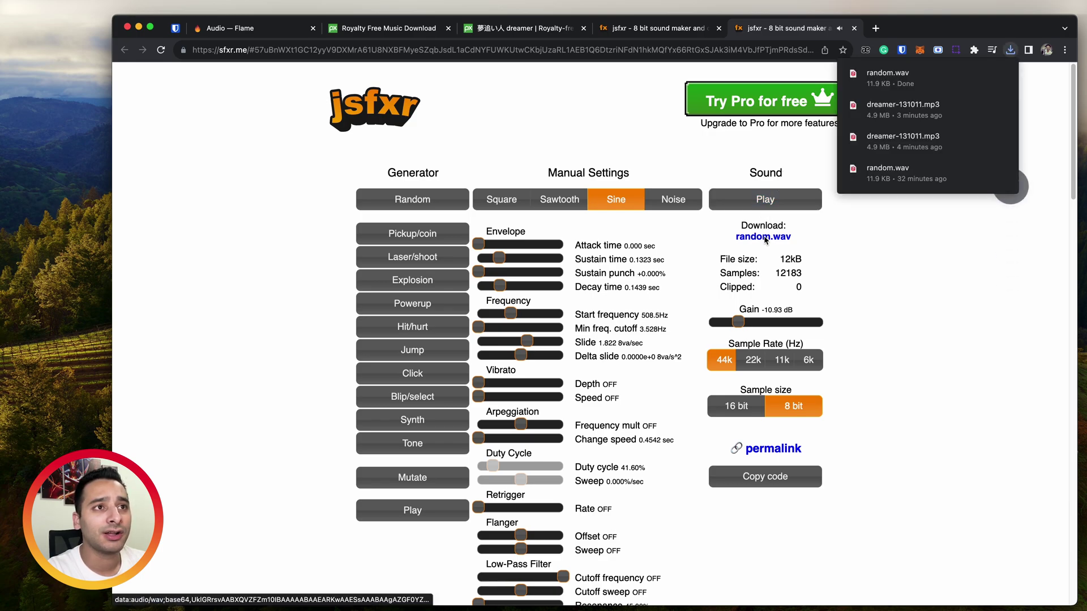
left_click(985, 75)
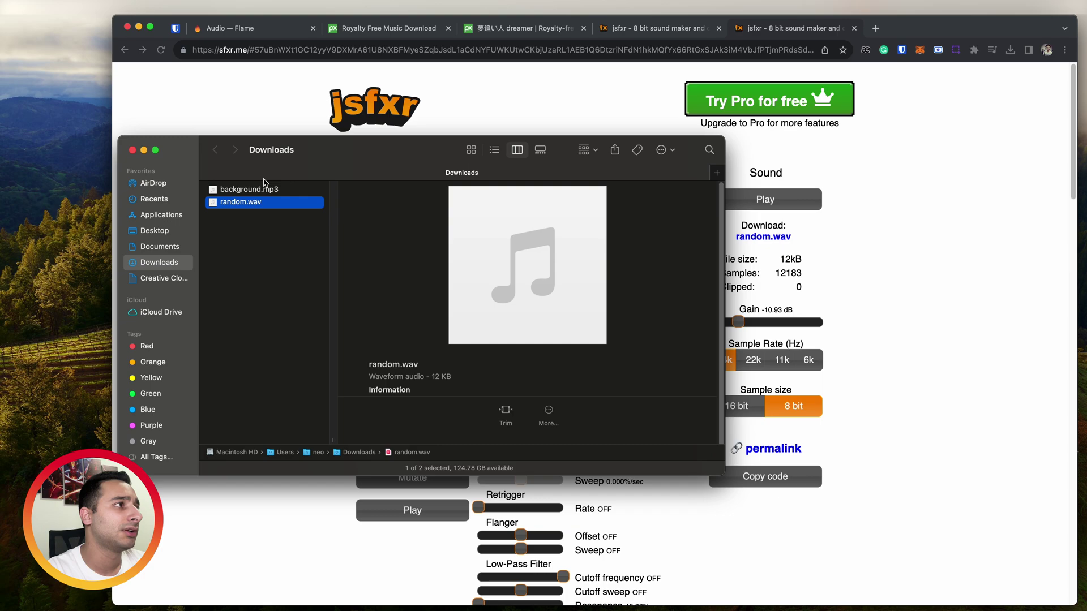
key("Return")
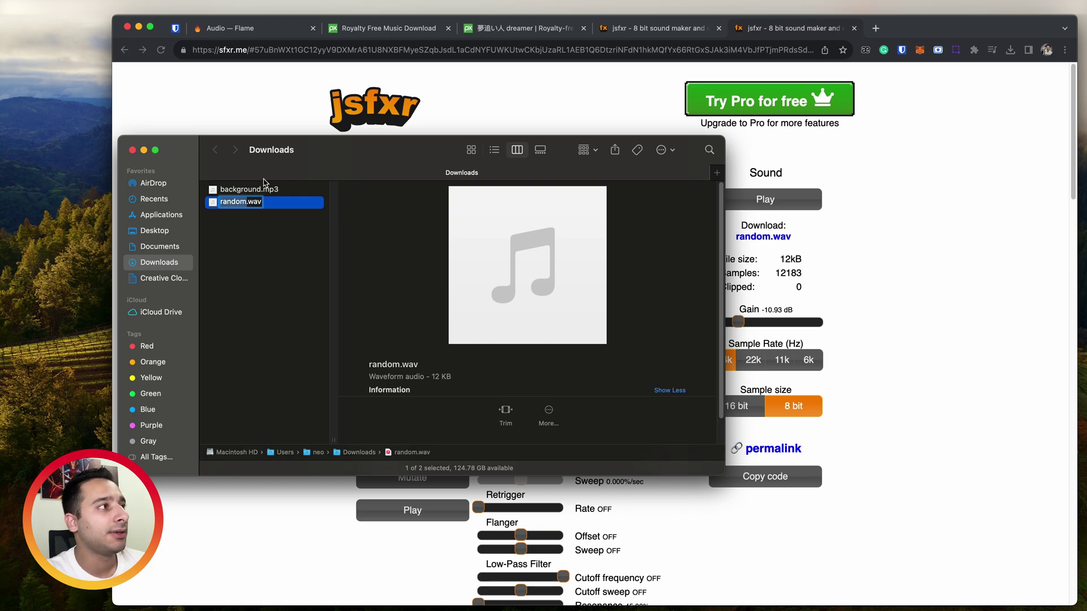
type("collect")
key("Return")
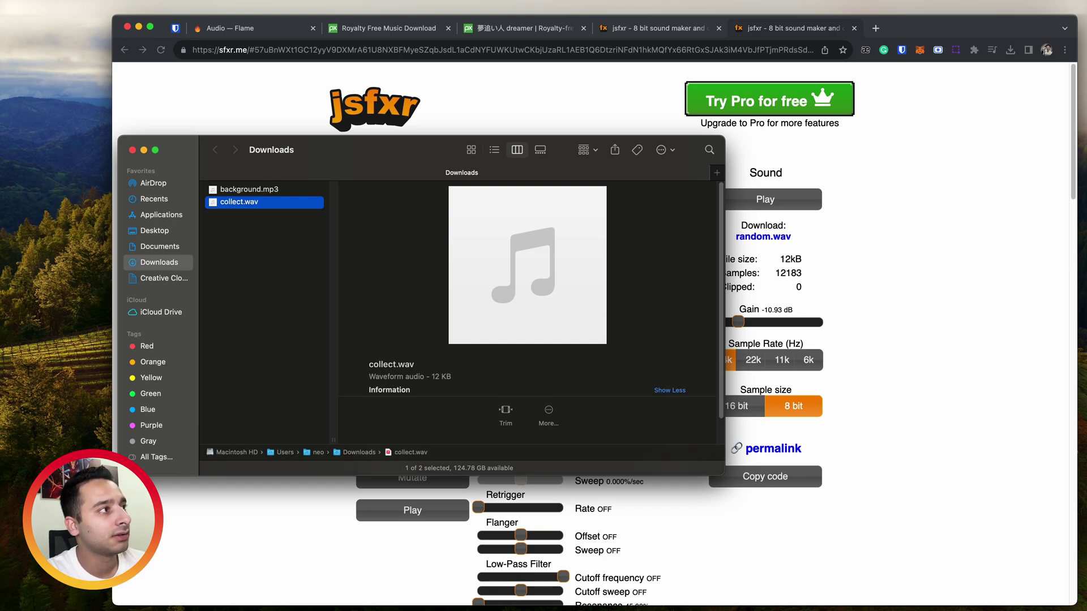
left_click(249, 189, "shift")
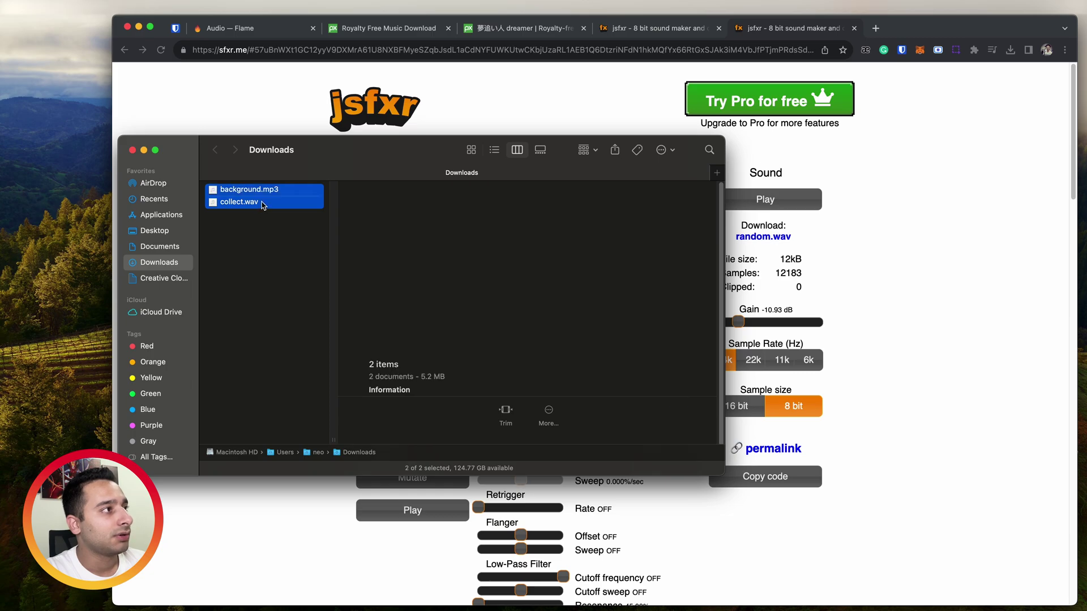
Paste both audio files into the project's assets/audio folder and add them to Git
key("ctrl+Right")
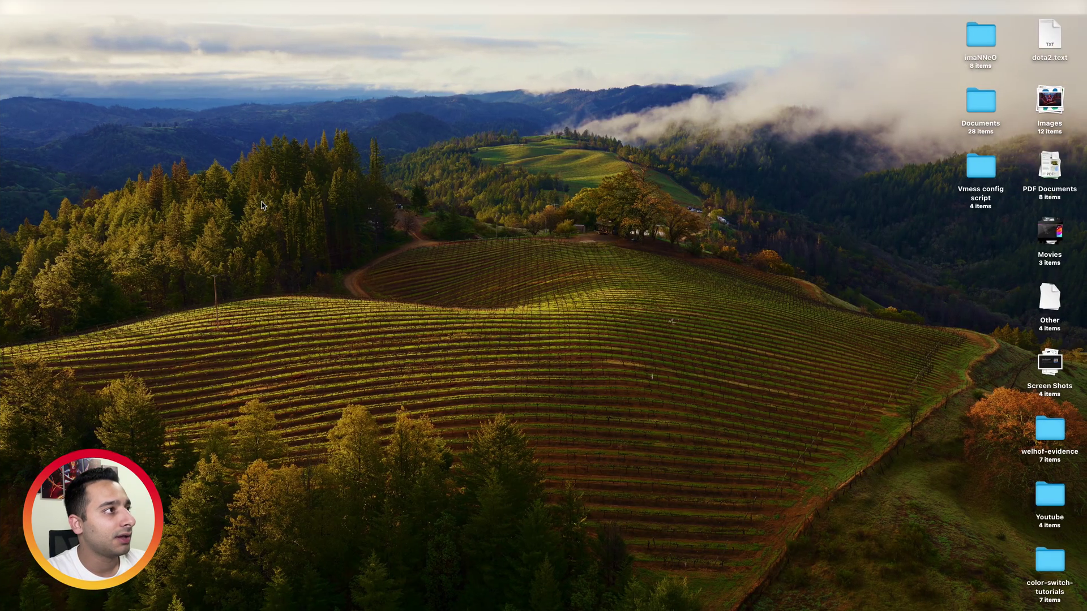
key("ctrl+Right")
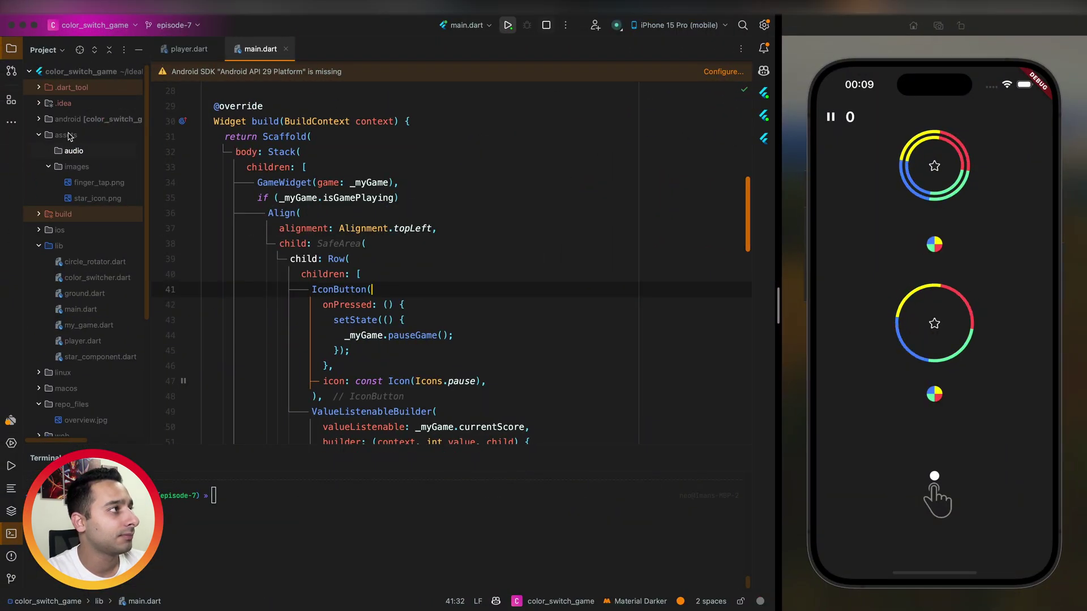
key("super+v")
key("Return")
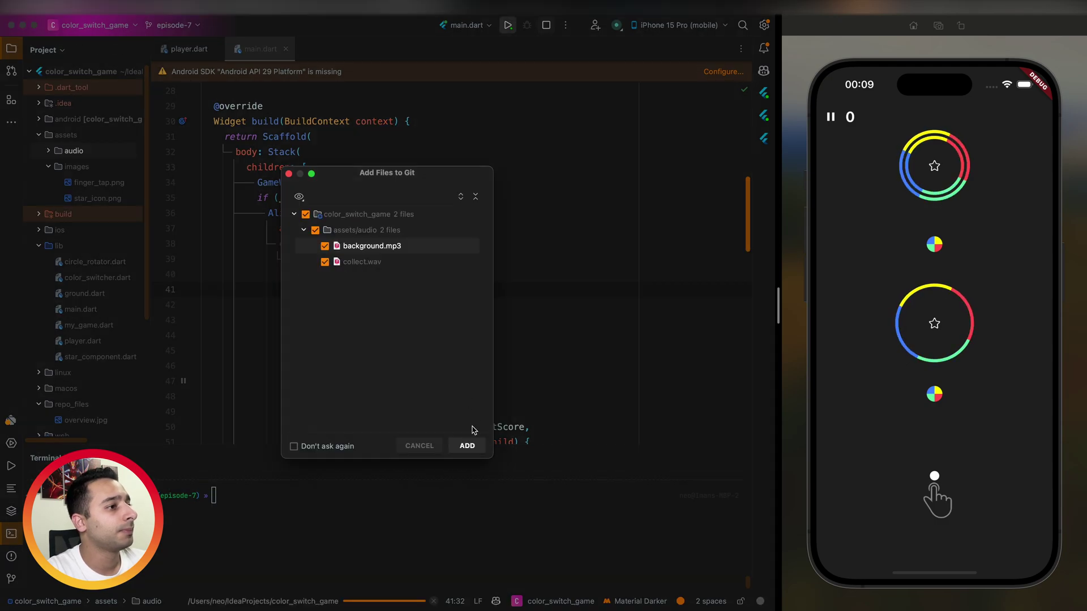
left_click(467, 445)
left_click(89, 152)
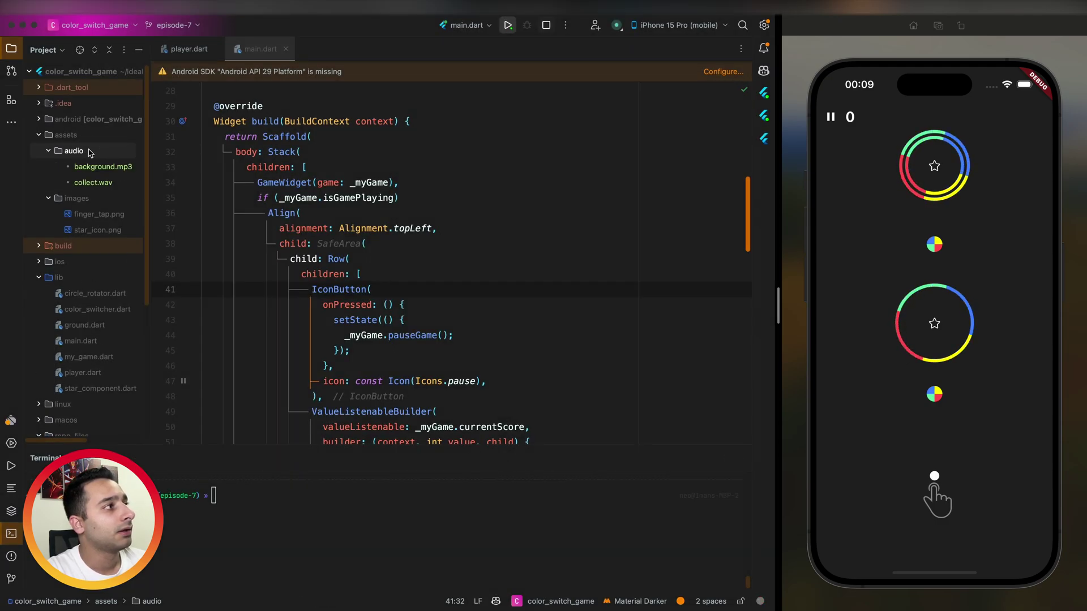
left_click(304, 151)
scroll(297, 296, "down", 5)
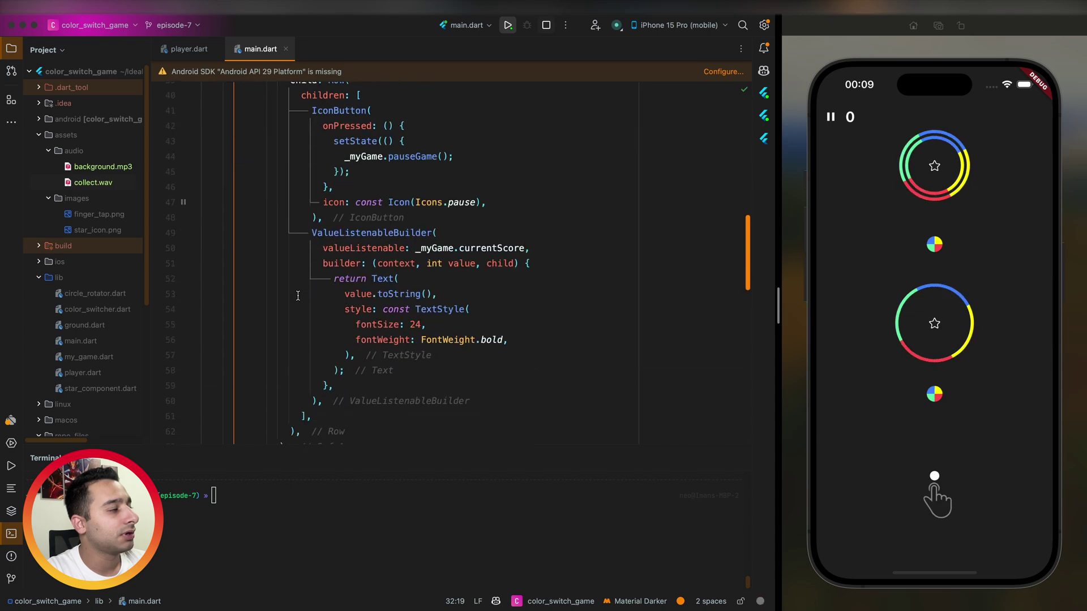
Register assets/audio/ in pubspec.yaml by duplicating the assets/images/ entry
key("shift")
key("shift")
type("pubspec")
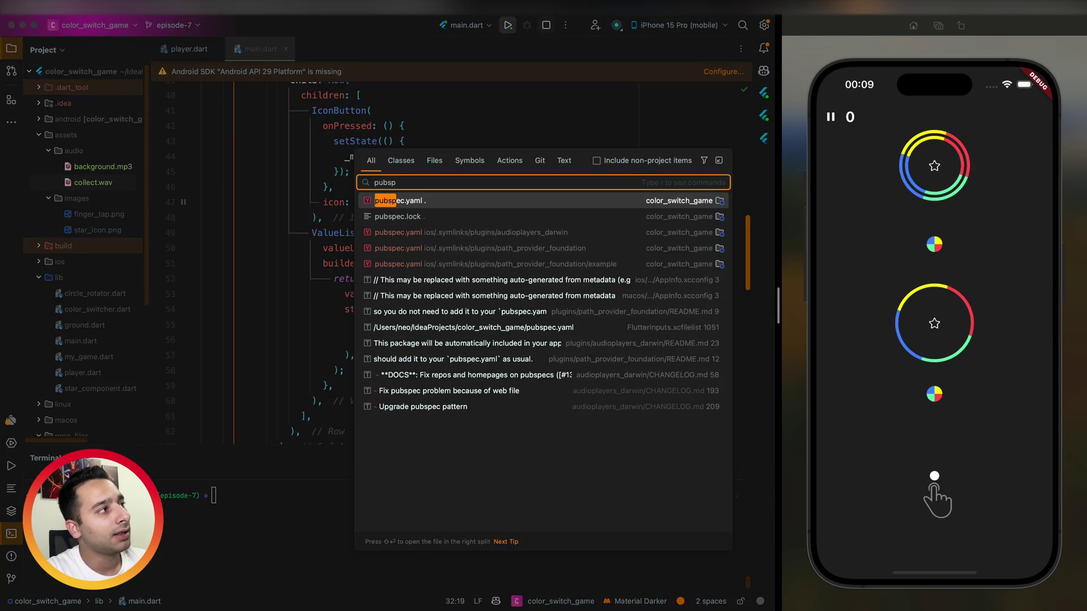
key("Return")
left_click(311, 378)
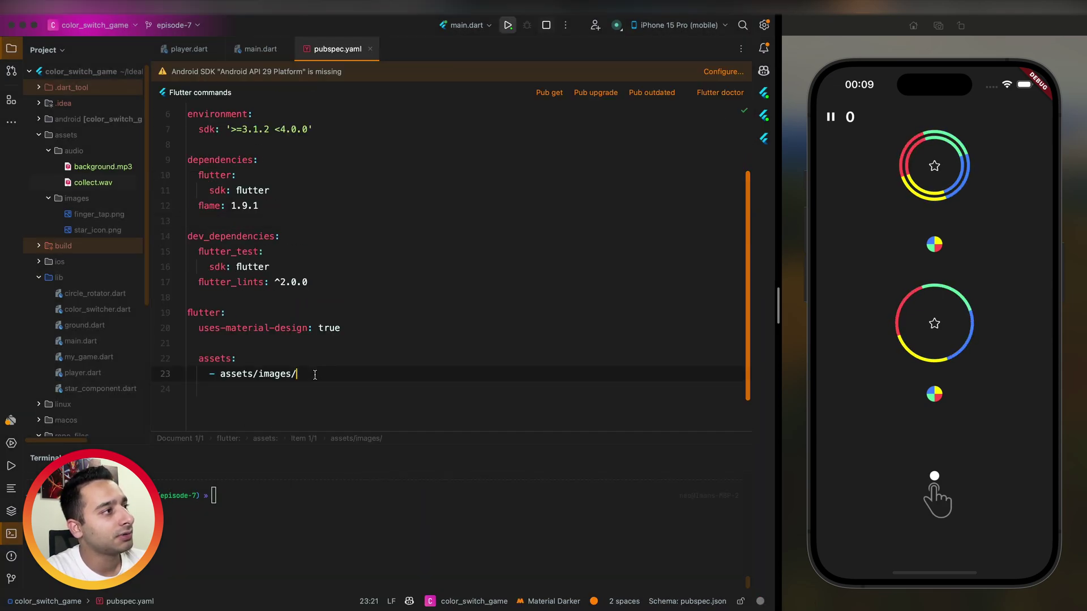
key("ctrl+d")
left_click(273, 391)
double_click(272, 390)
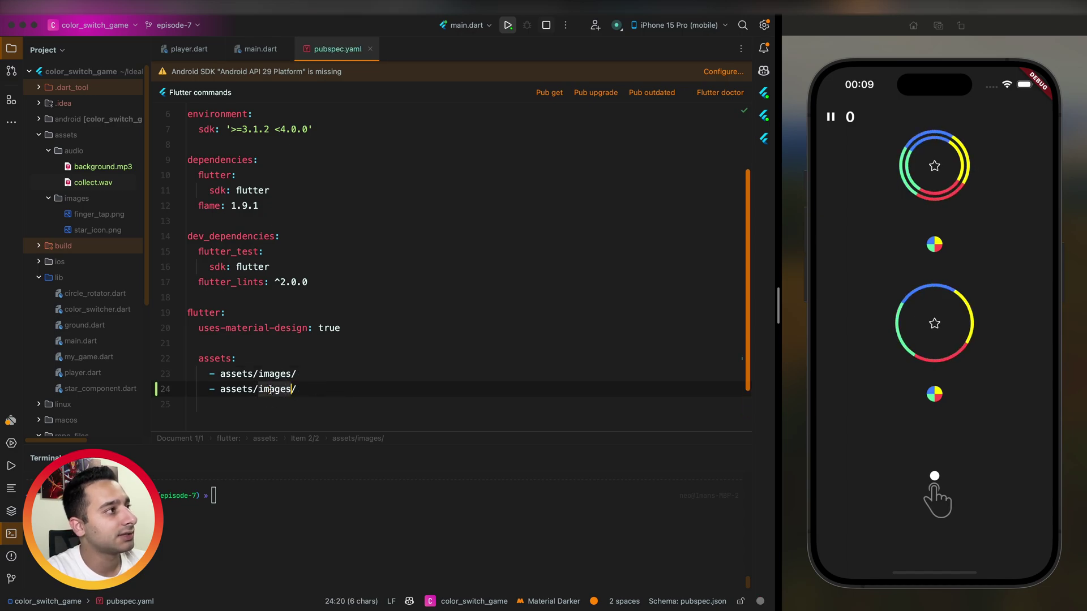
type("a")
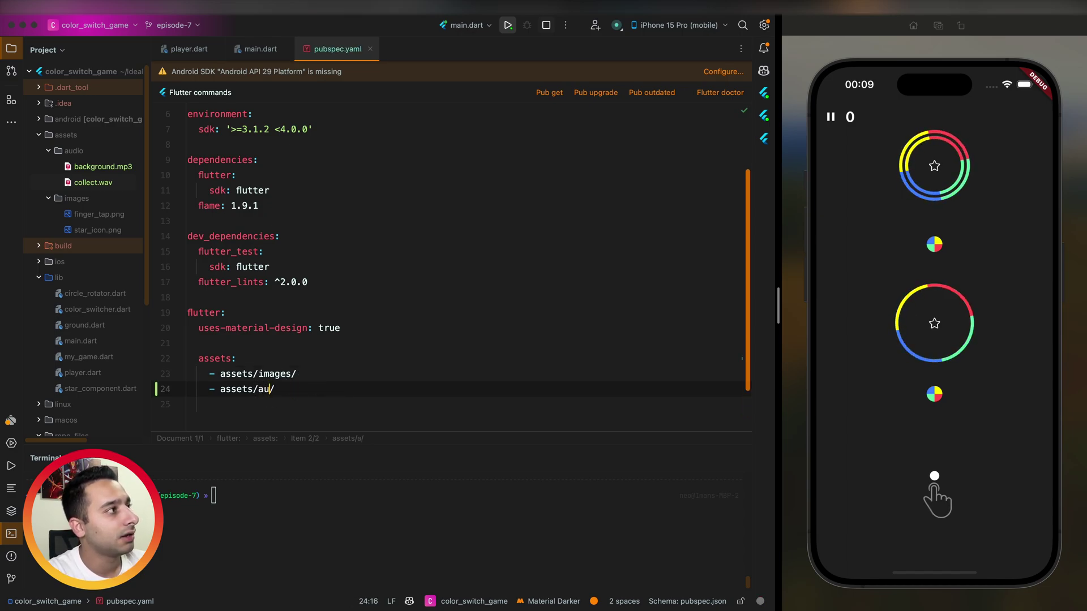
type("udio")
Clear the terminal and switch over to the Flame docs in the browser
left_click(336, 496)
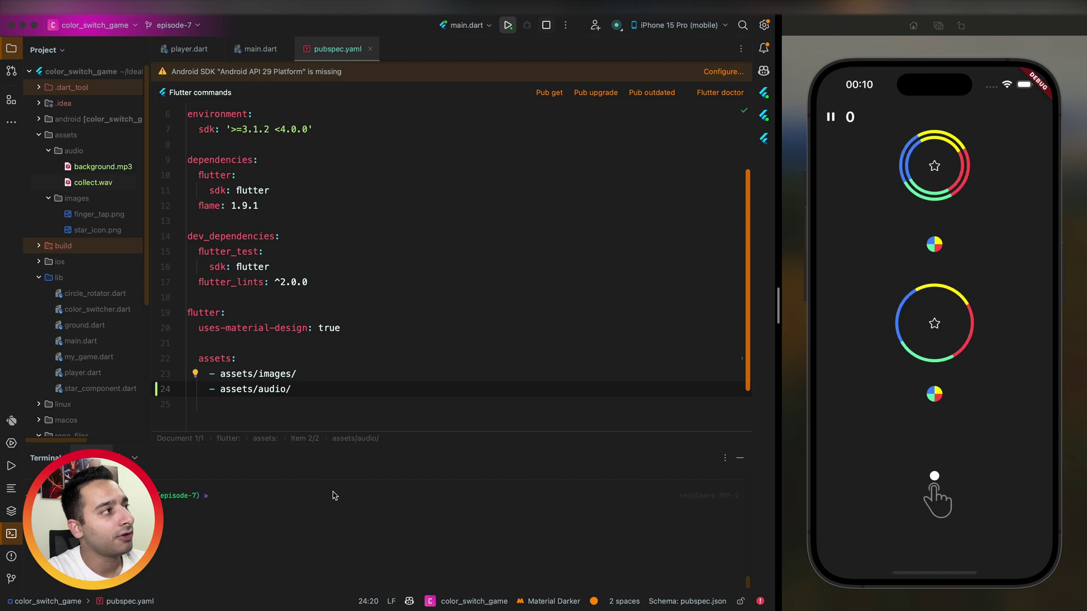
key("Return")
key("Return")
type("clear")
key("Return")
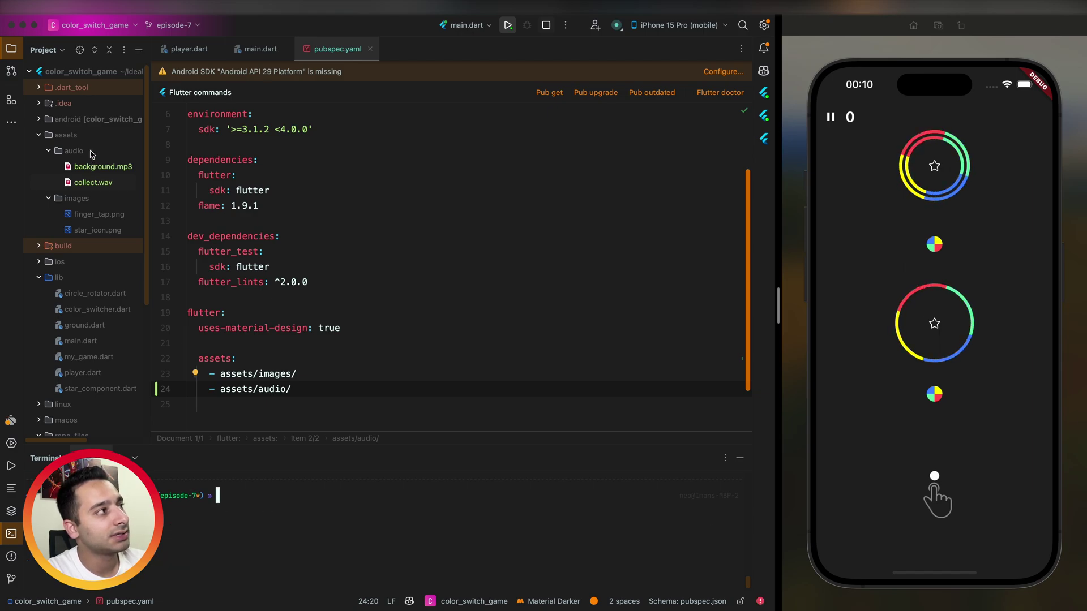
left_click(368, 331)
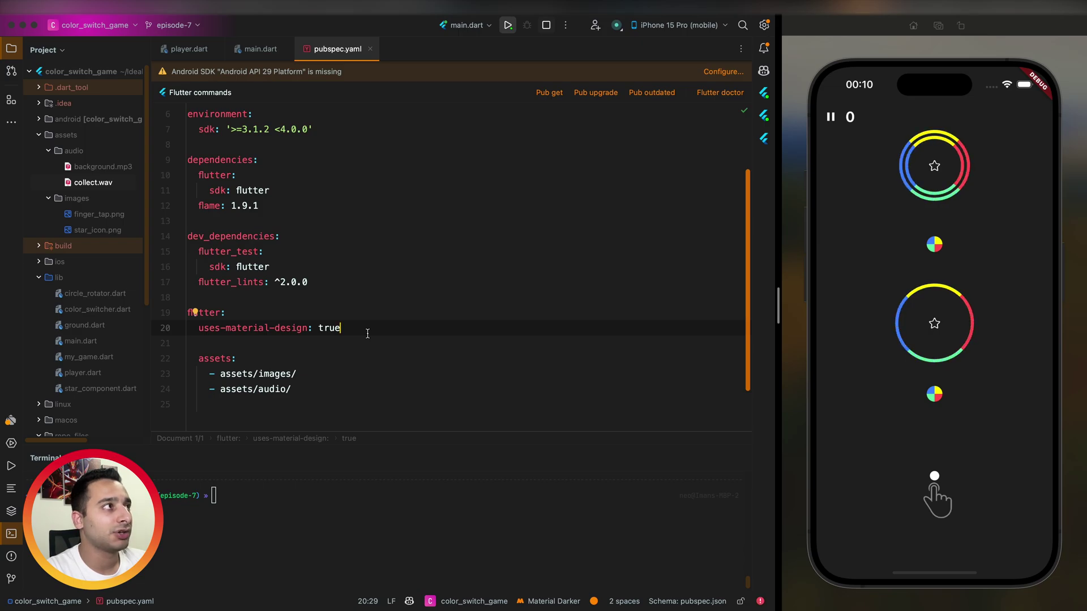
key("ctrl+Right")
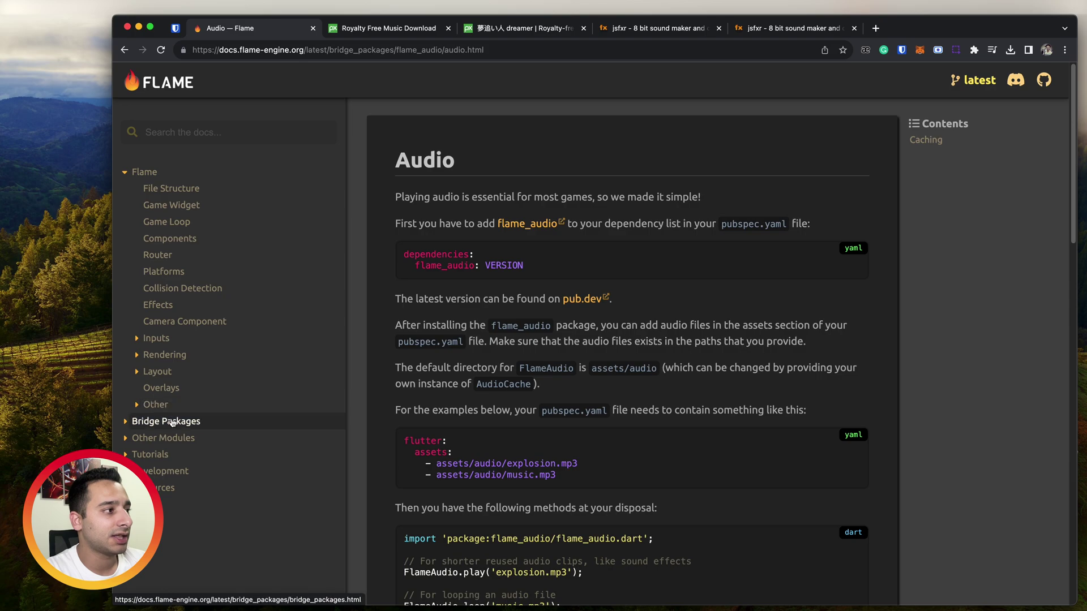
Navigate Bridge Packages to the flame_audio General audio guide in the Flame docs
left_click(126, 422)
scroll(213, 382, "down", 5)
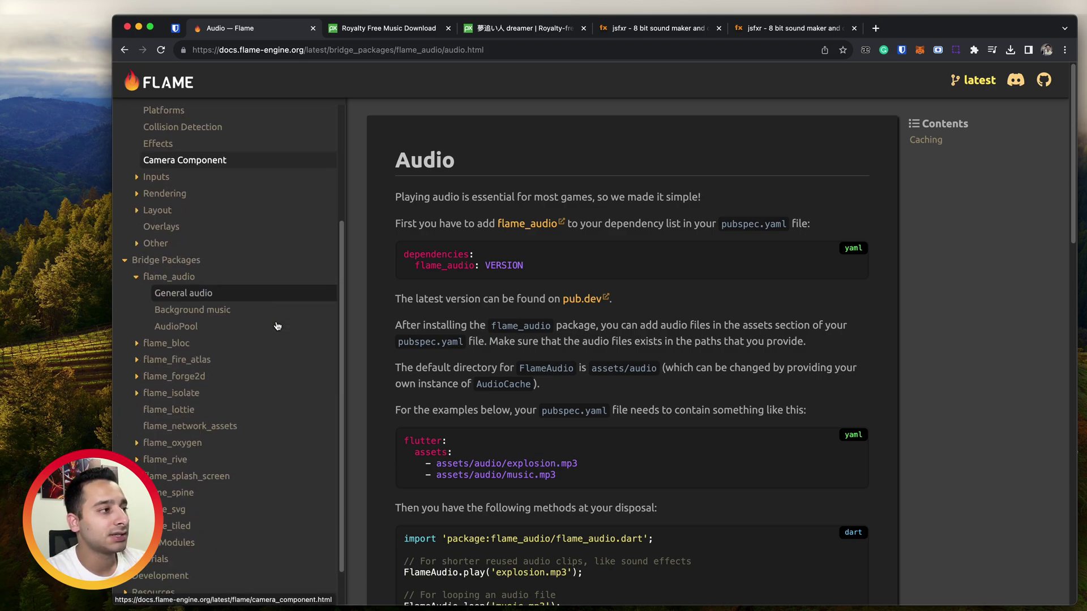
scroll(213, 382, "down", 2)
left_click(137, 299)
left_click(137, 299)
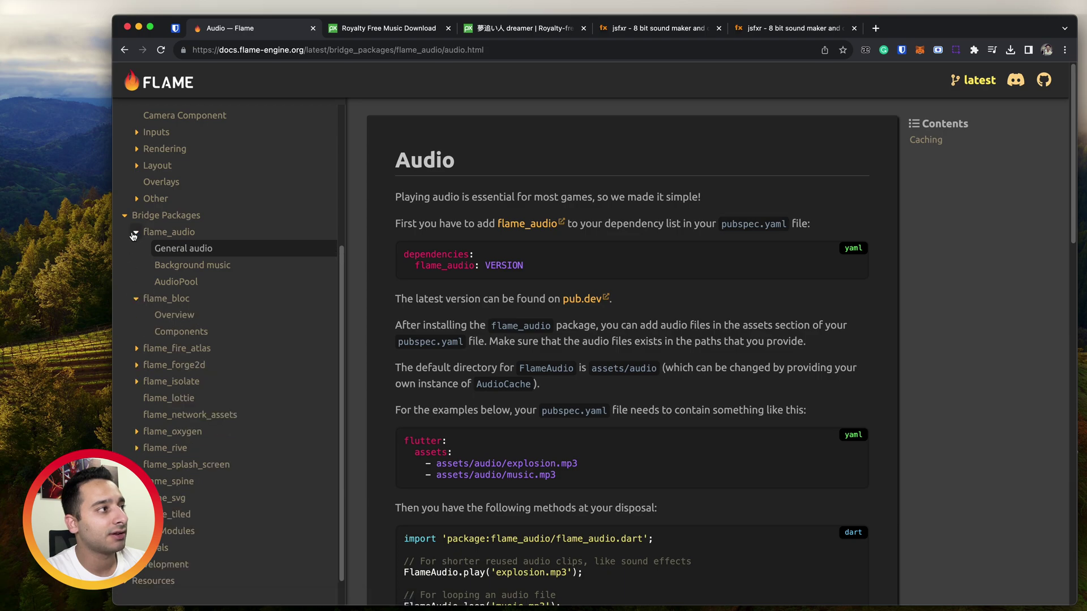
left_click(136, 233)
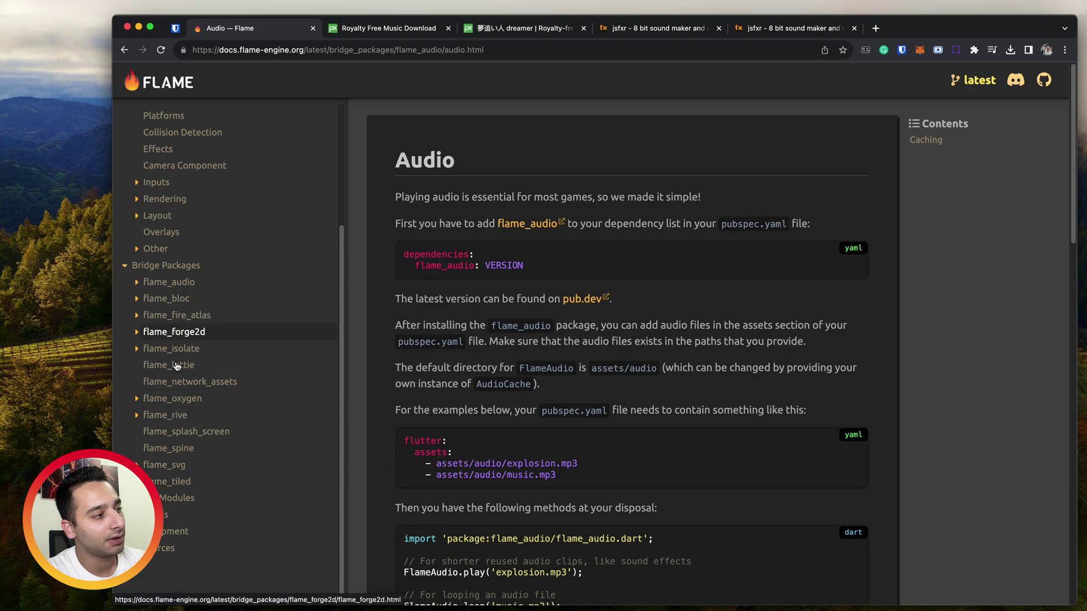
left_click(137, 282)
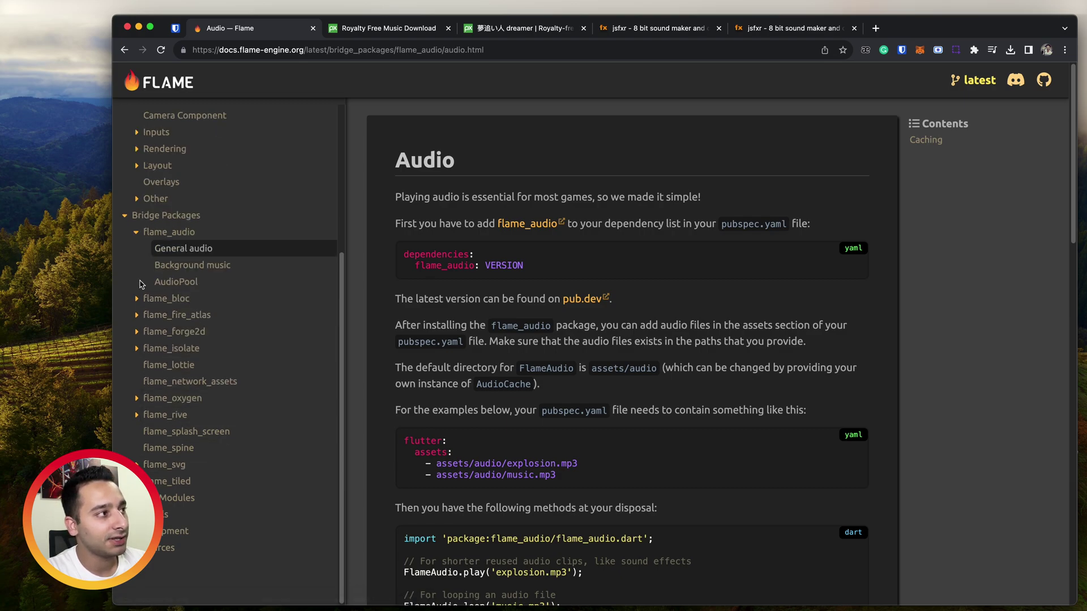
left_click(169, 232)
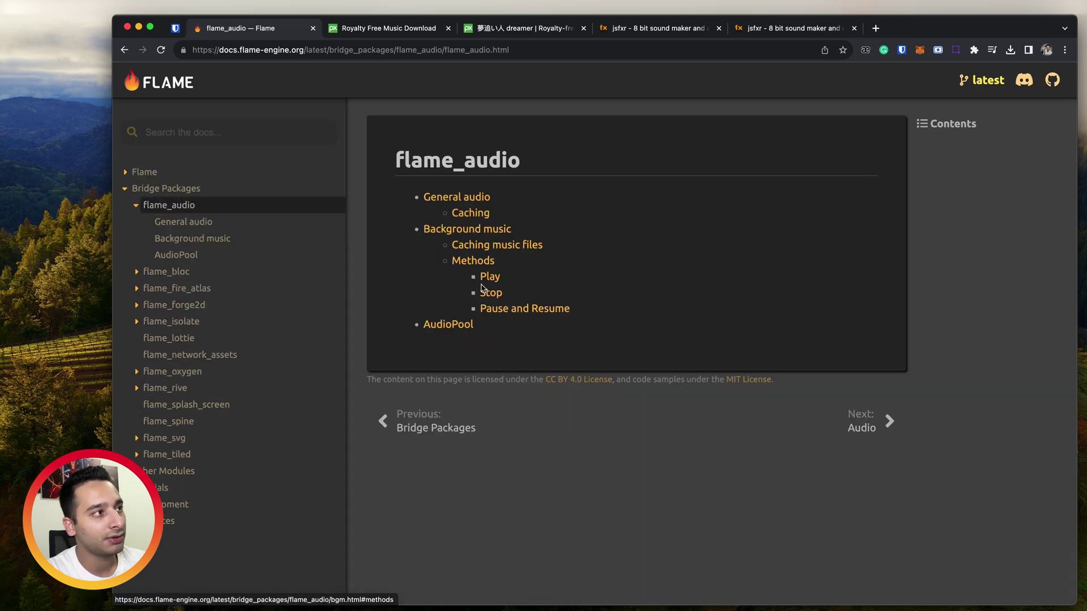
left_click(226, 221)
Copy the flame_audio: VERSION dependency line, then move to the flame_bloc package page
left_click_drag(416, 263, 574, 268)
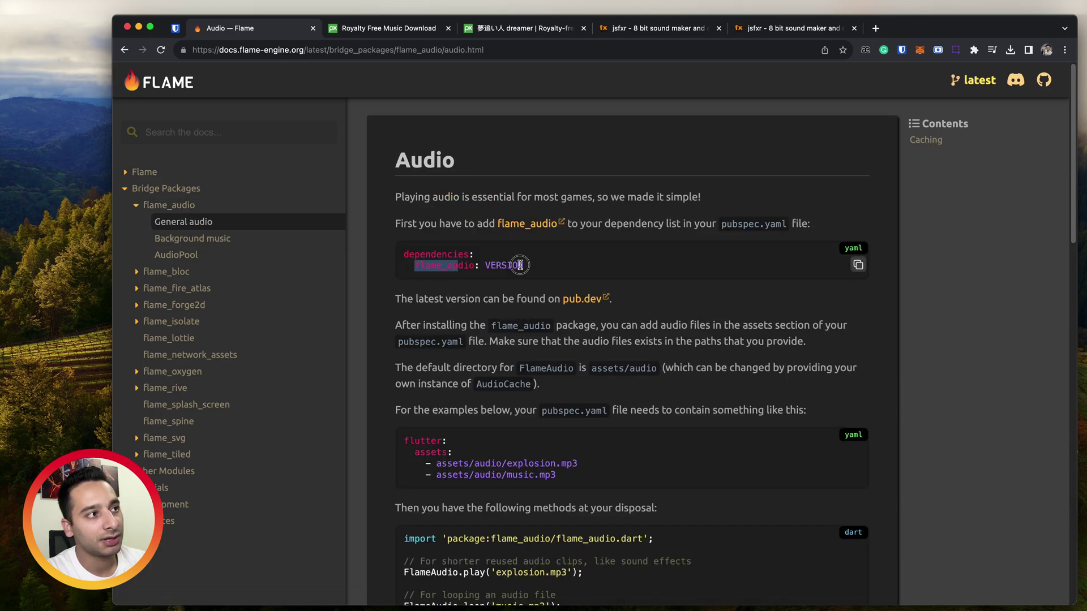
key("super+c")
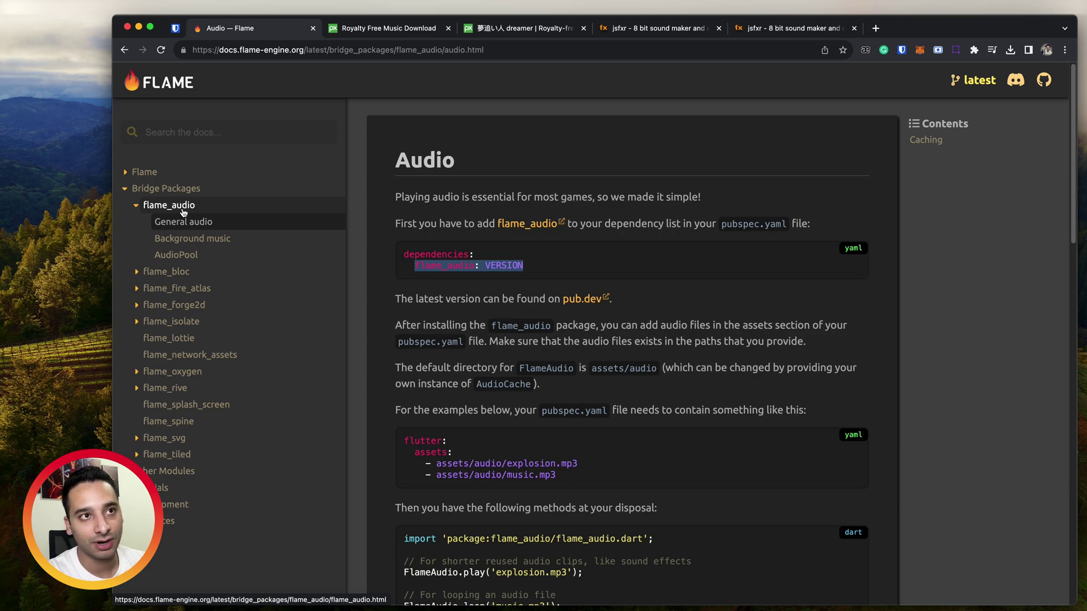
left_click(138, 271)
left_click(167, 272)
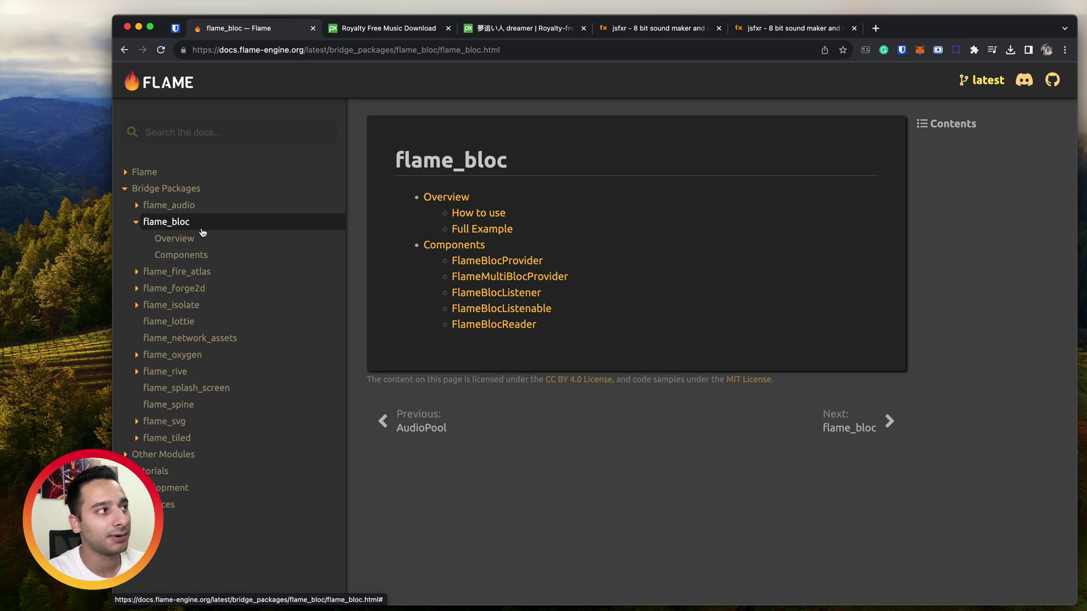
Browse the flame_forge2d overview, flame_lottie and flame_rive package pages
left_click(136, 288)
left_click(174, 287)
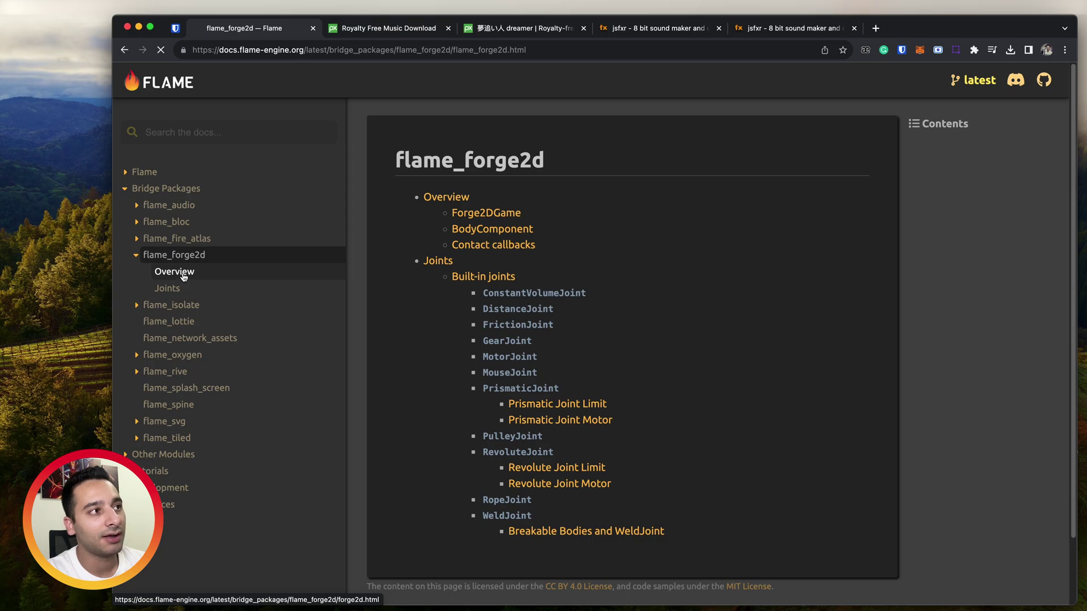
left_click(174, 272)
scroll(574, 343, "down", 5)
scroll(574, 343, "down", 5)
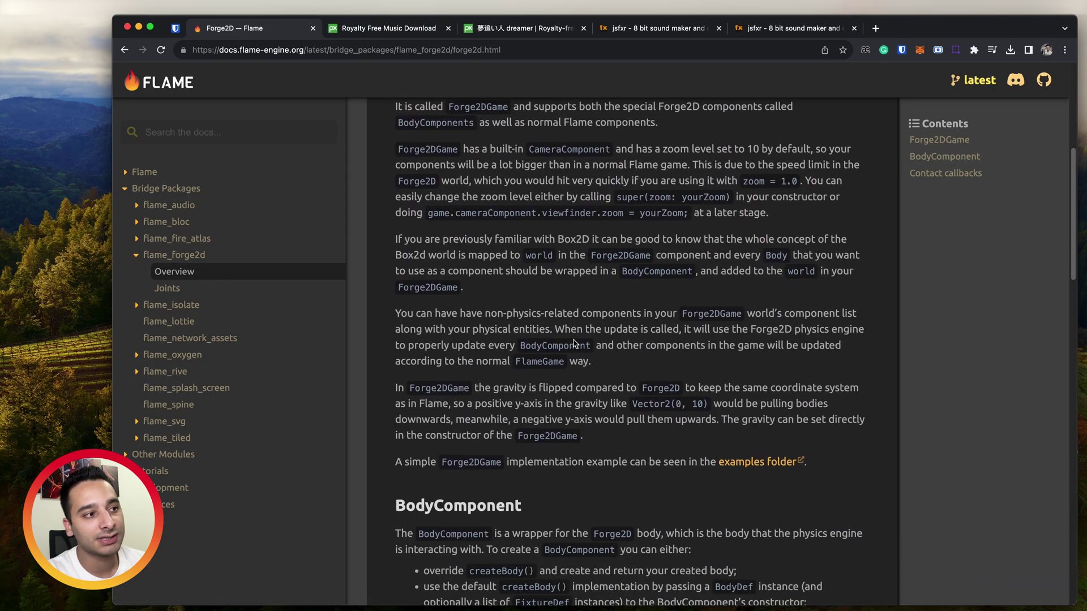
scroll(574, 343, "down", 5)
scroll(574, 344, "down", 10)
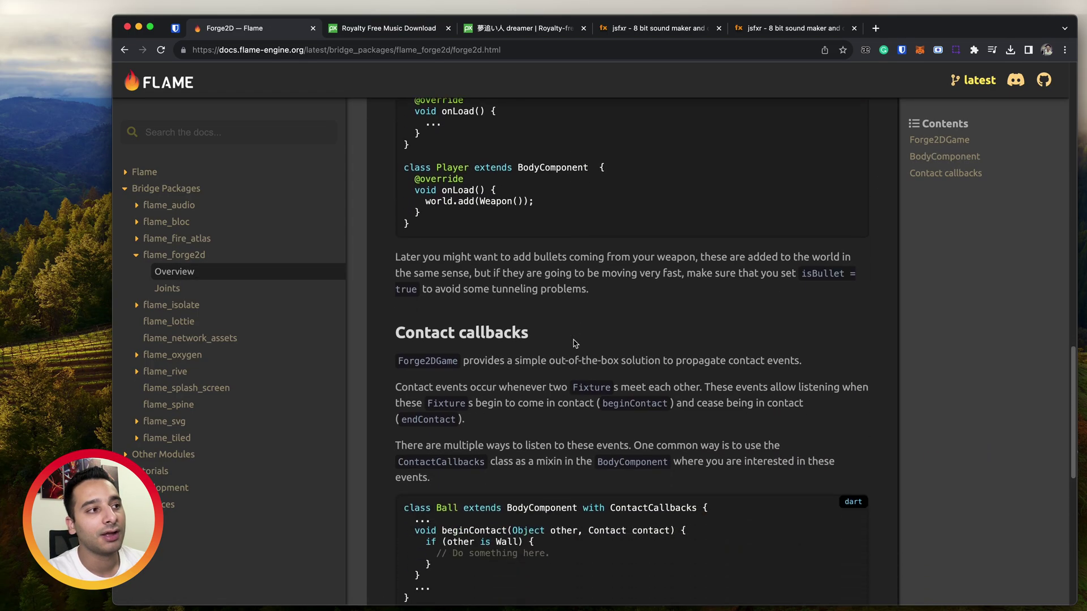
scroll(574, 343, "down", 5)
scroll(574, 344, "up", 2)
scroll(575, 343, "up", 15)
scroll(574, 343, "up", 5)
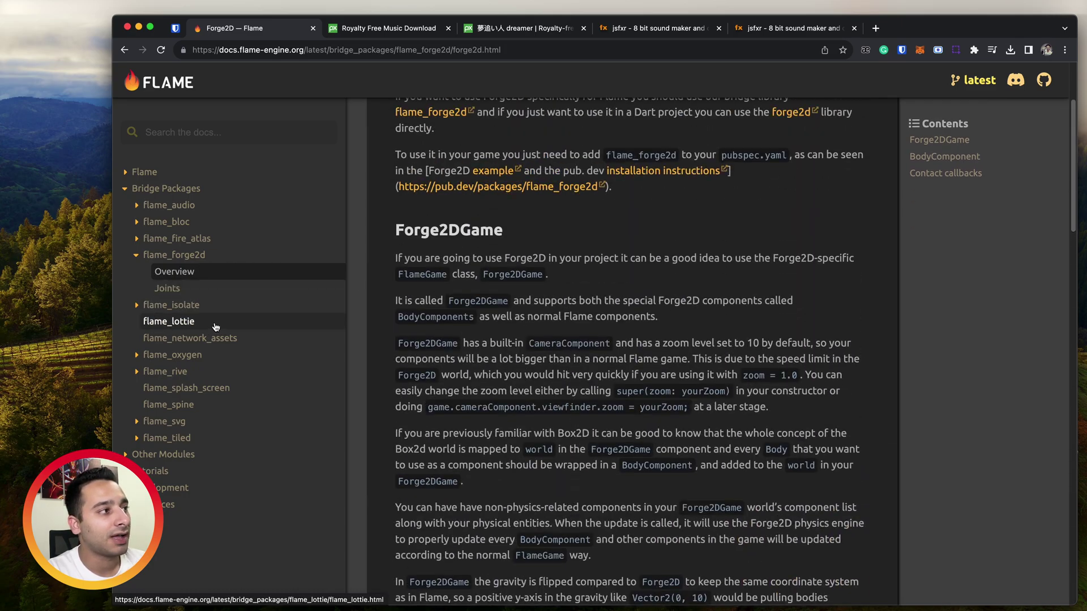
left_click(168, 321)
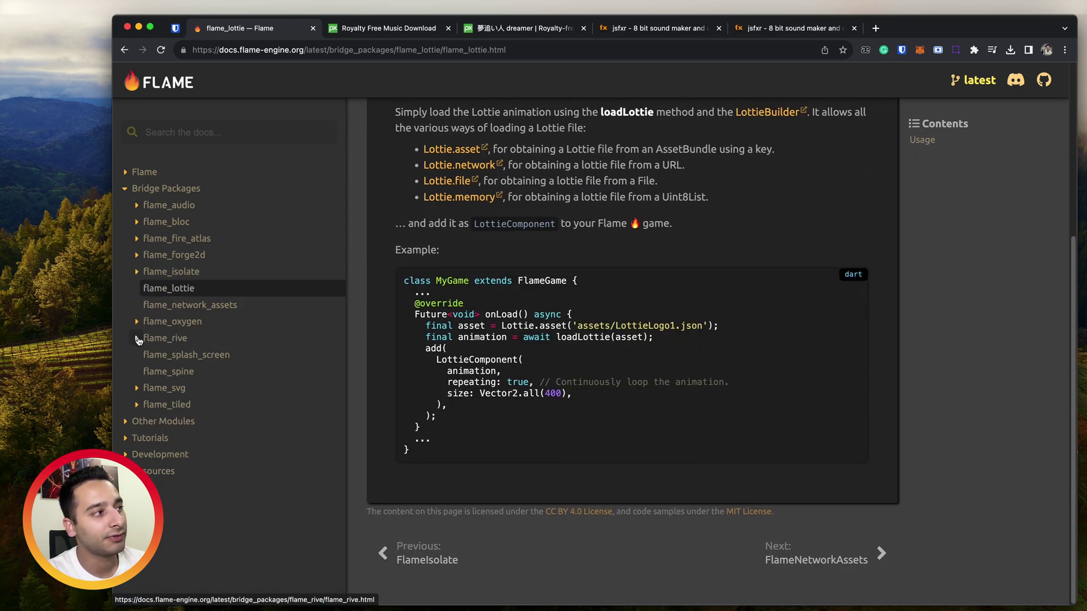
left_click(170, 339)
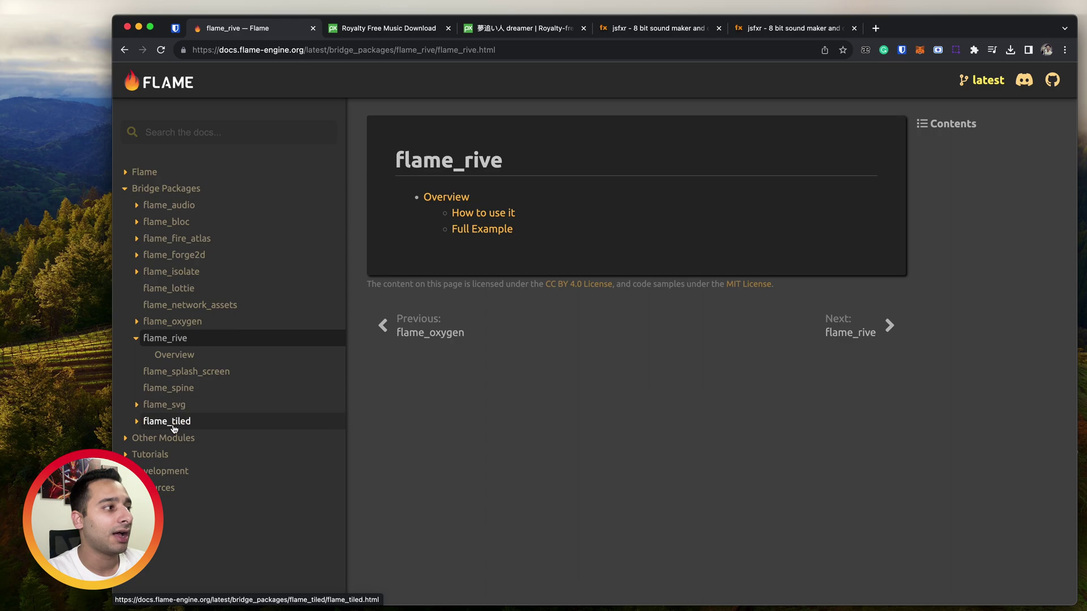
Expand flame_svg and flame_audio, then return to the General audio guide
left_click(137, 406)
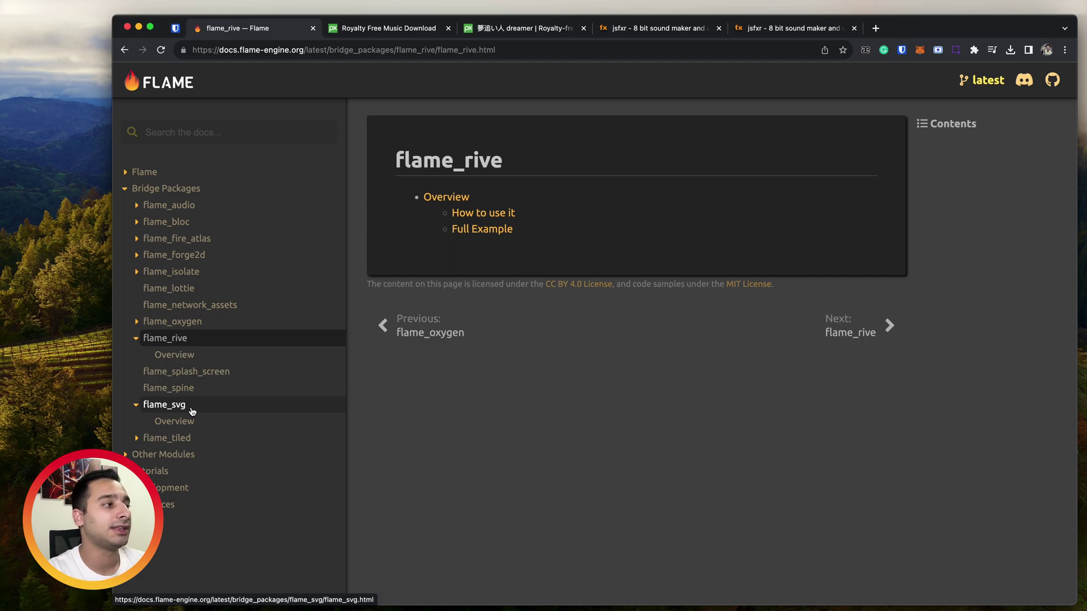
left_click(136, 206)
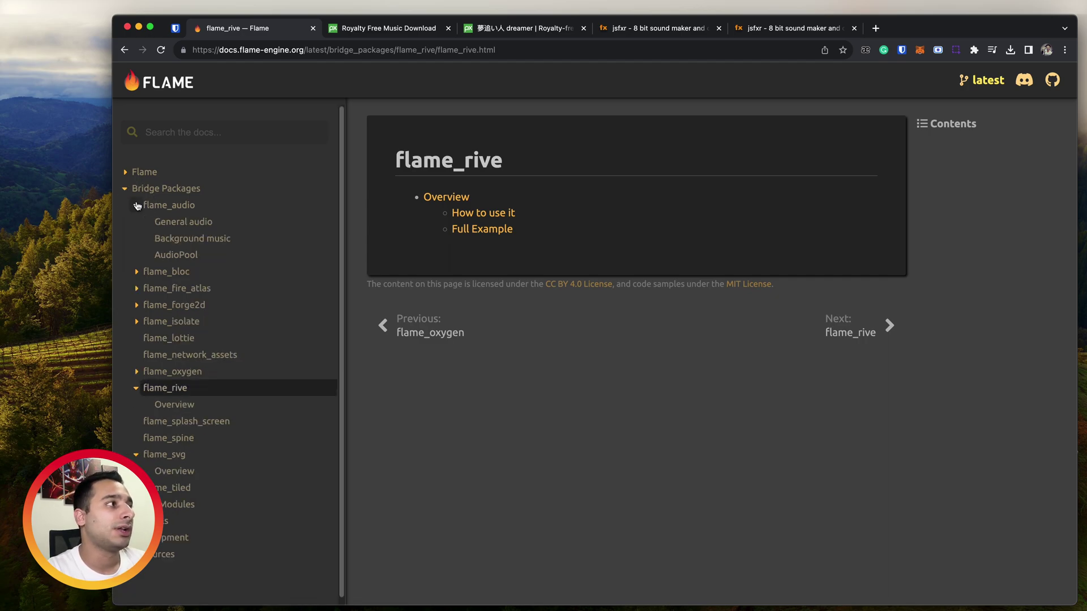
left_click(182, 222)
Copy flame_audio from the snippet and return to pubspec.yaml via Search Everywhere
double_click(456, 267)
key("super+c")
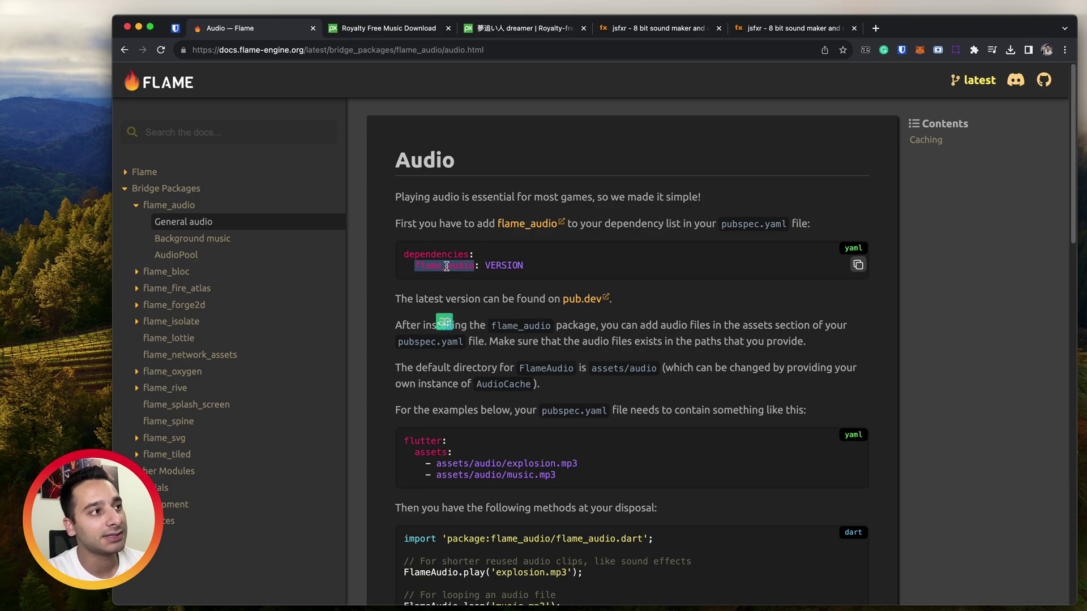
key("super+Tab")
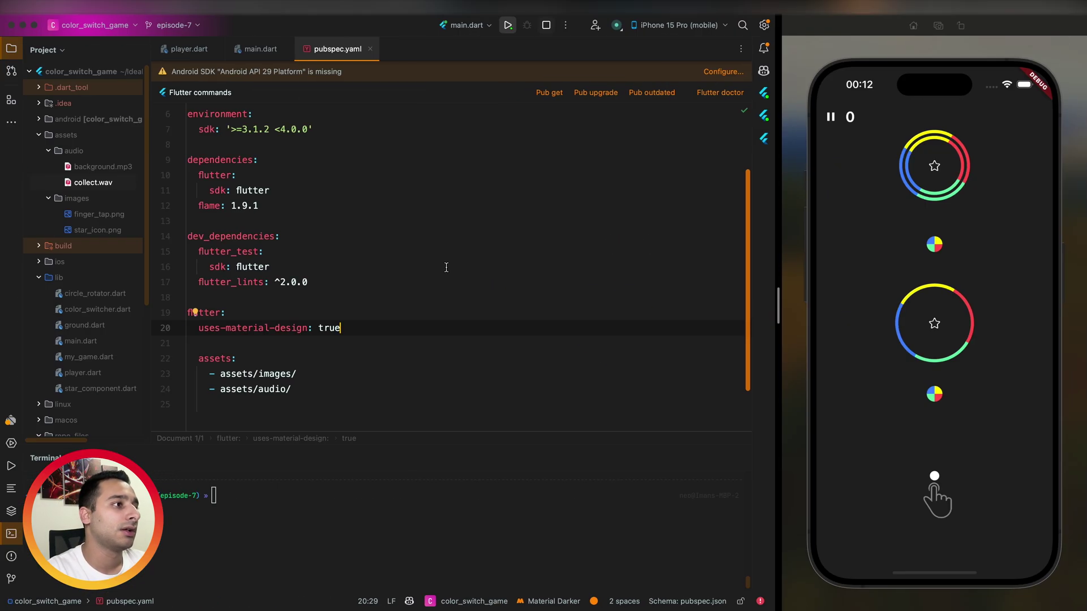
key("shift")
key("shift")
type("pubsp")
key("Return")
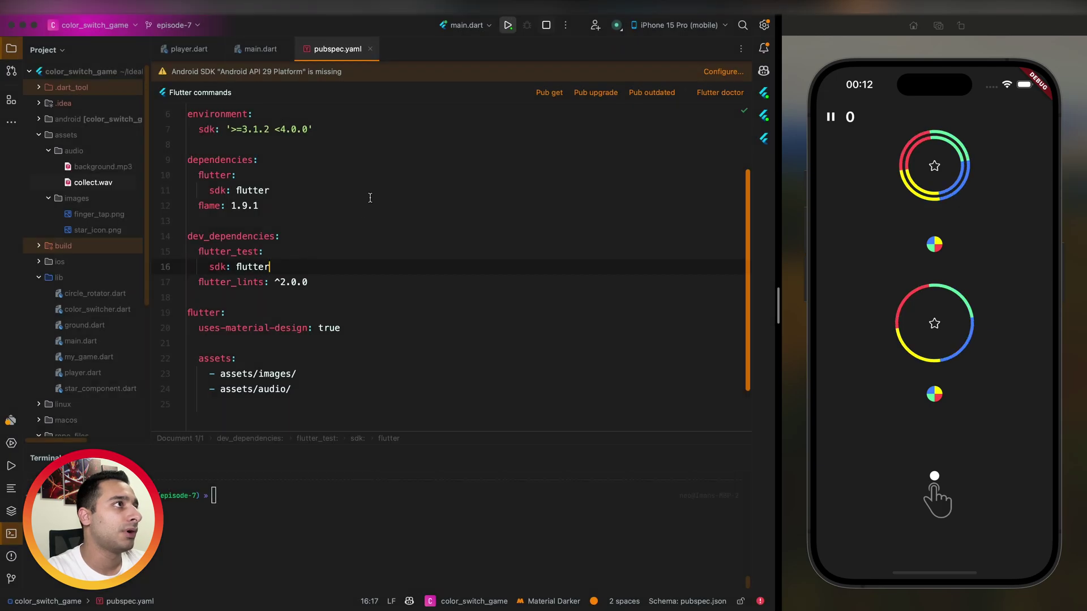
scroll(348, 232, "up", 3)
scroll(348, 232, "down", 3)
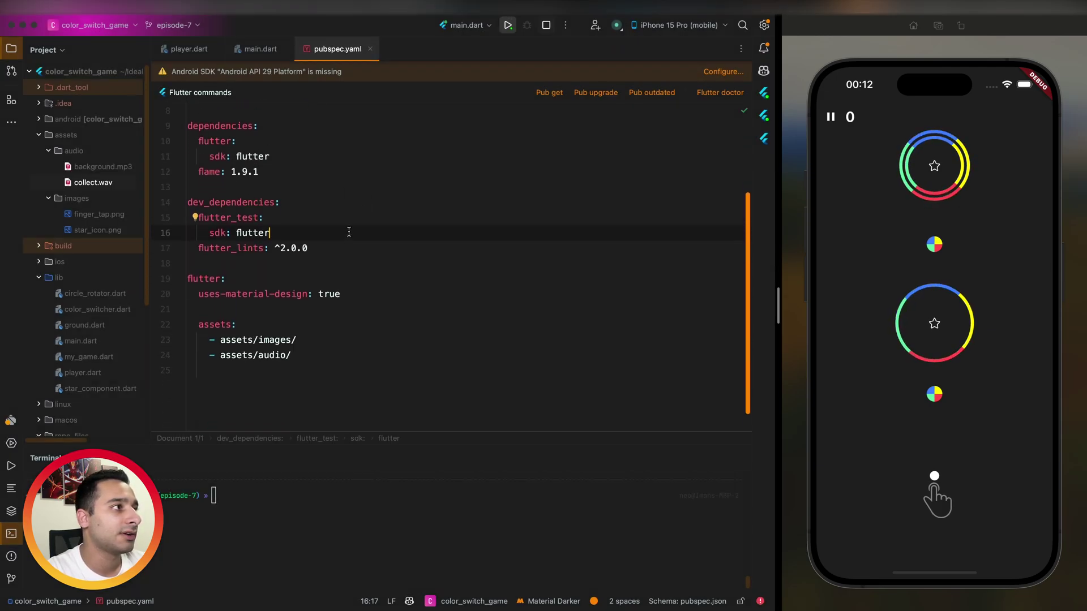
left_click(296, 160)
Select the VERSION placeholder in the docs snippet and switch back to pubspec.yaml
key("super+Tab")
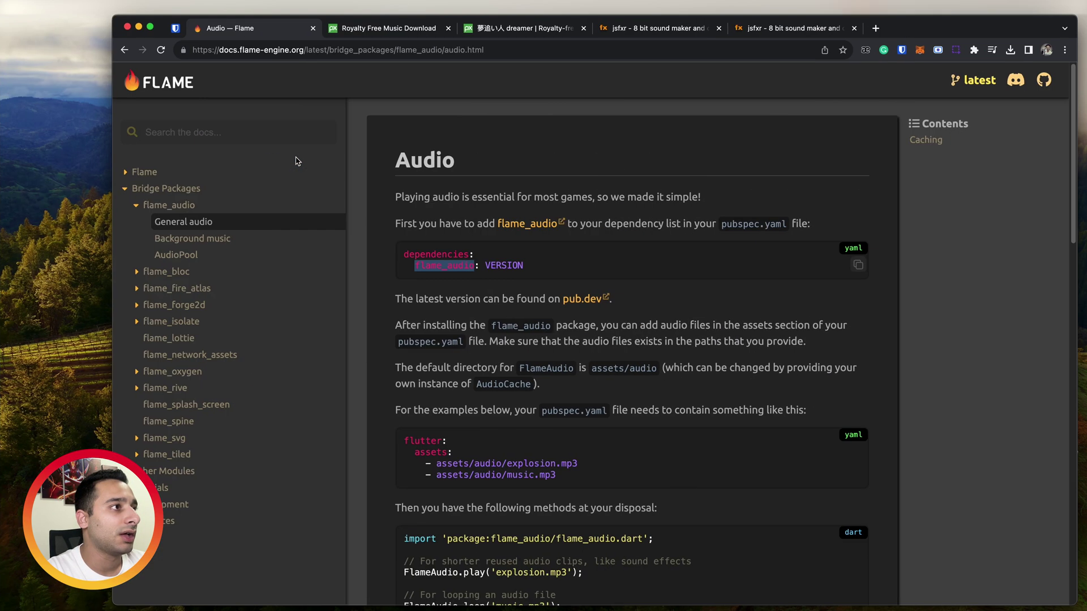
left_click(529, 266)
left_click_drag(529, 266, 482, 265)
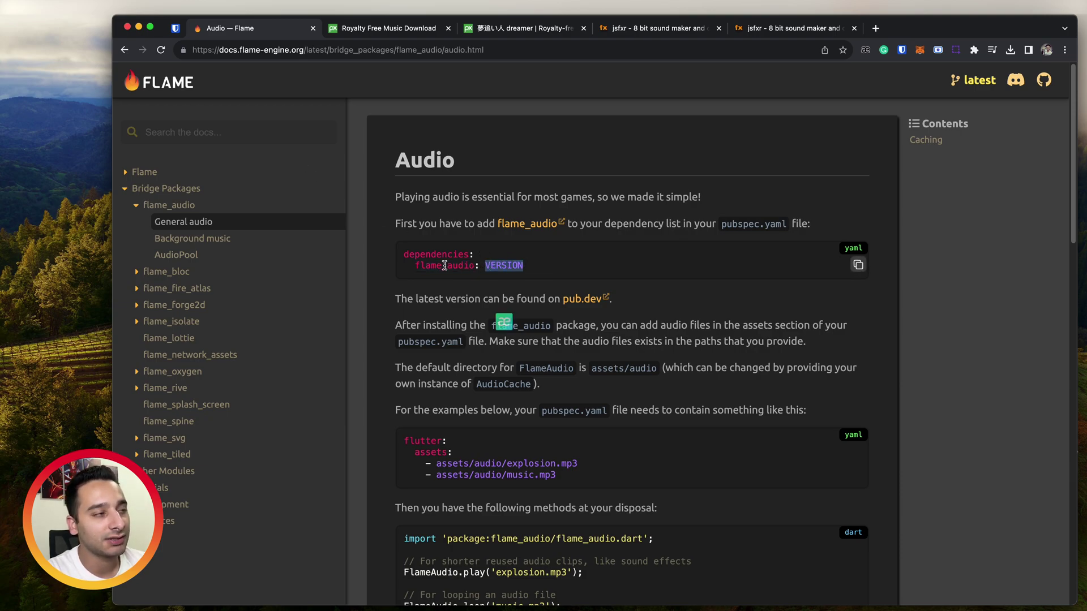
key("super+Tab")
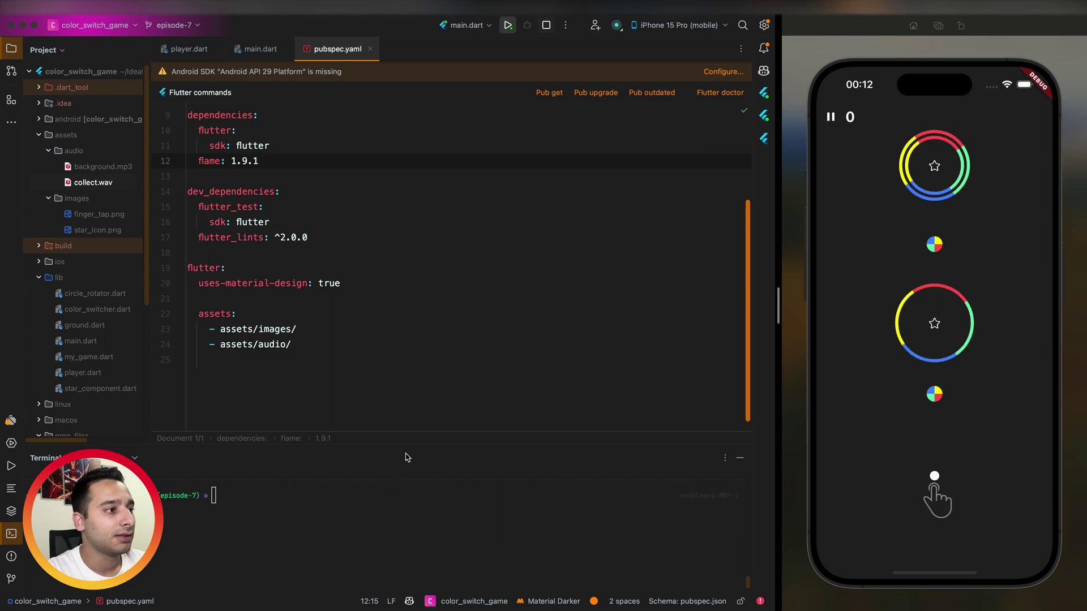
Run 'flutter pub add flame_audio' in the terminal
left_click_drag(408, 450, 420, 393)
type("clear")
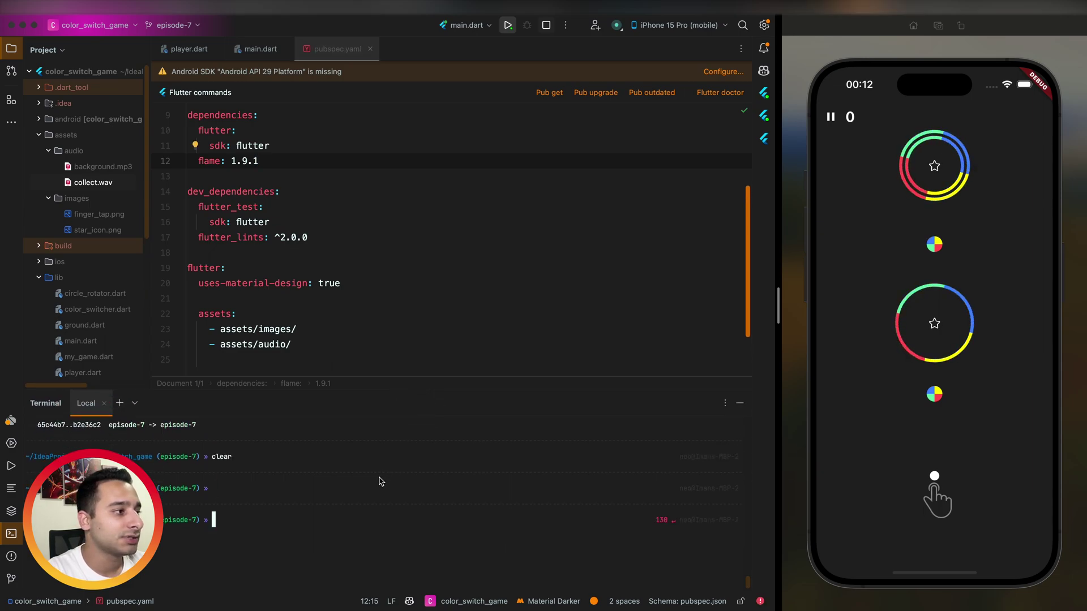
key("Return")
type("flutter ")
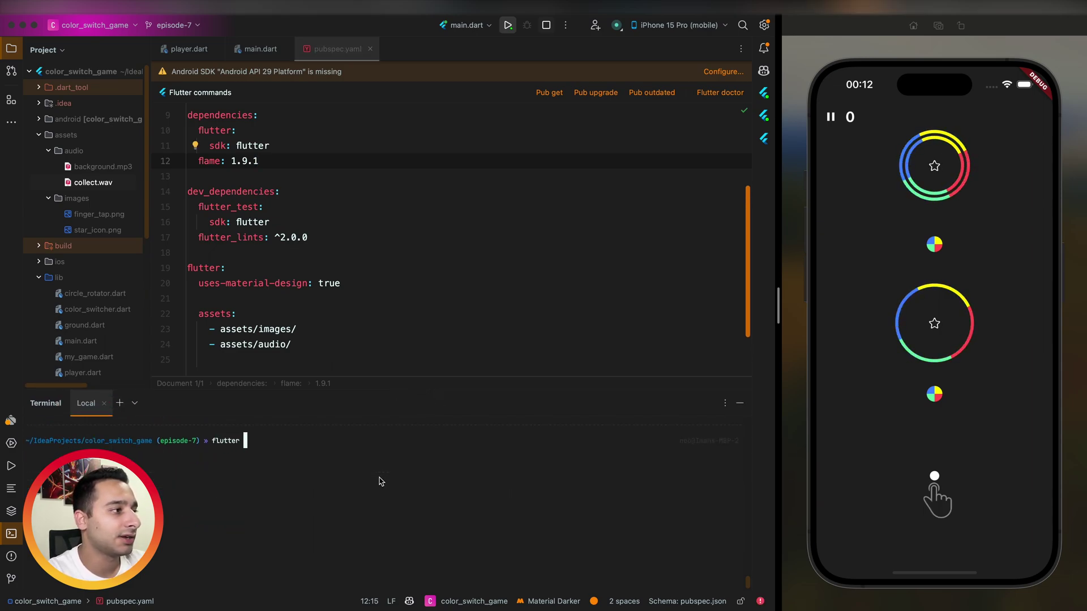
type("pub add")
key("super+v")
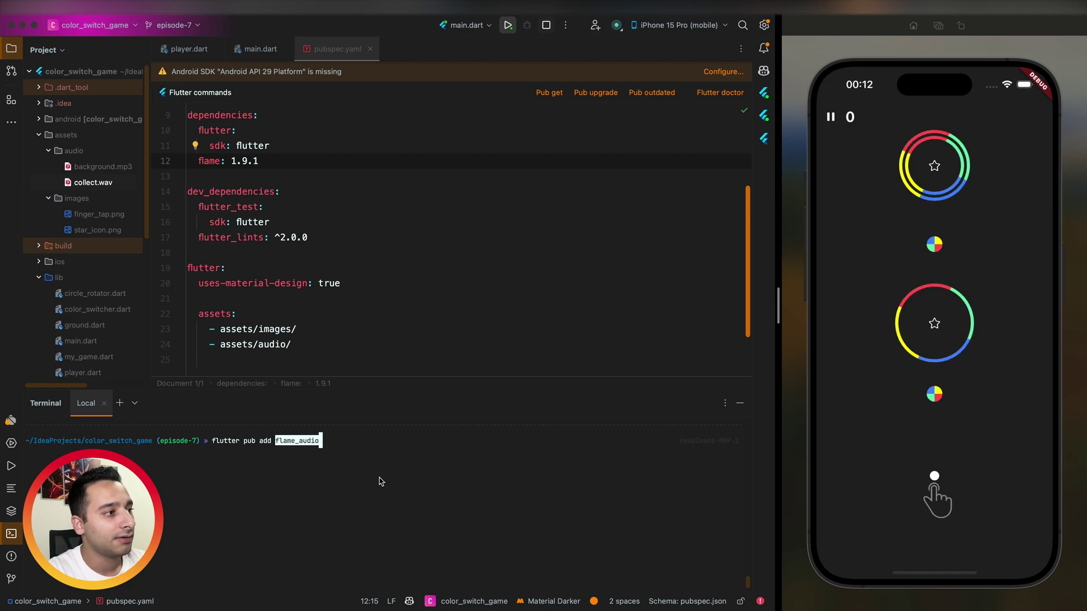
key("Return")
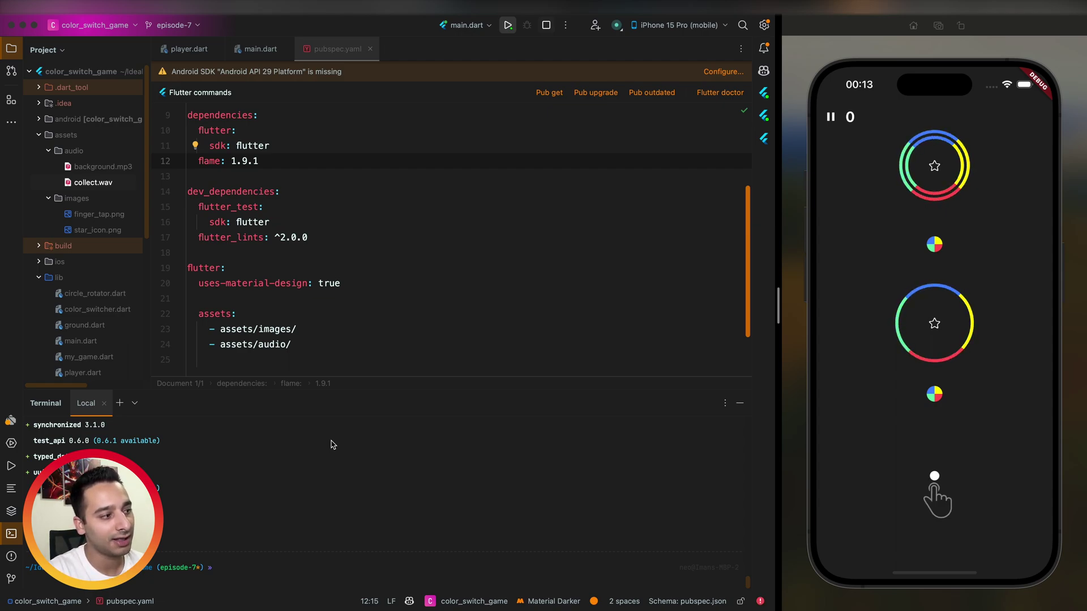
key("Up")
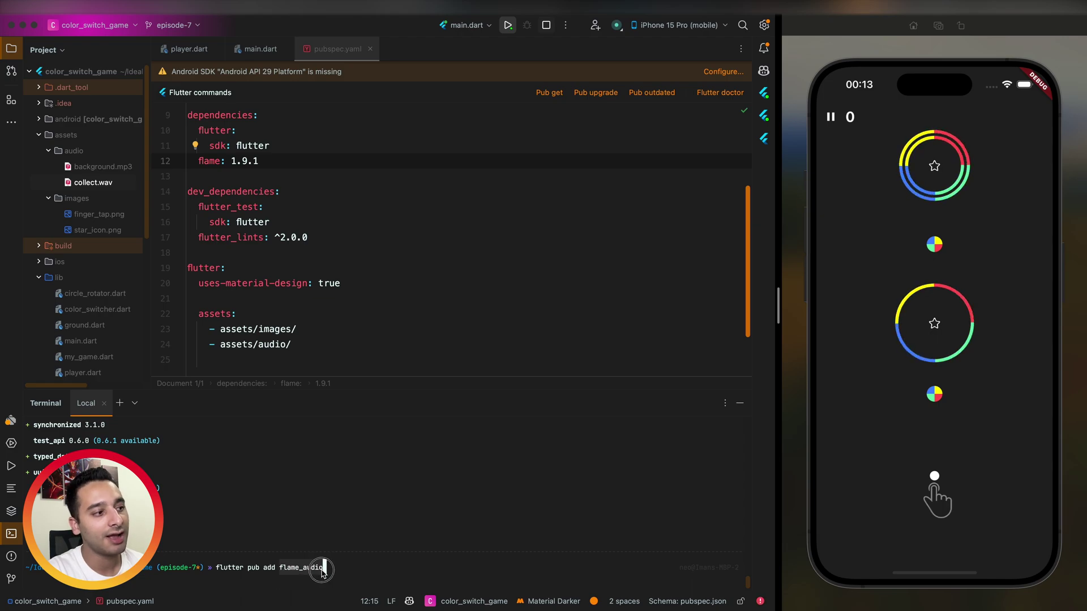
Check pubspec.yaml lists flame_audio ^2.1.1 and fetch packages with Pub get
left_click(273, 286)
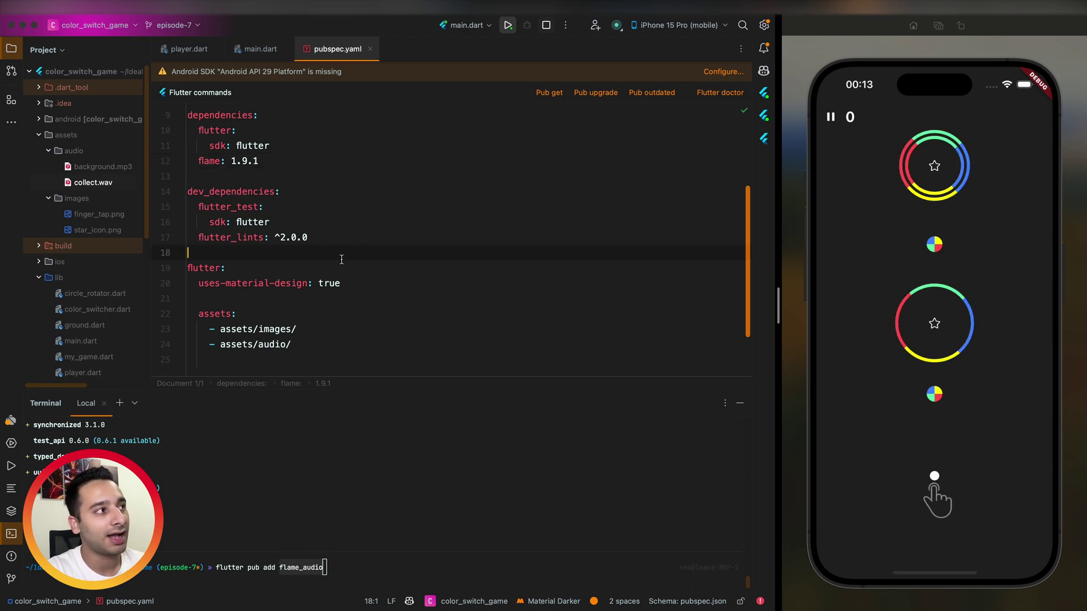
left_click_drag(191, 160, 377, 159)
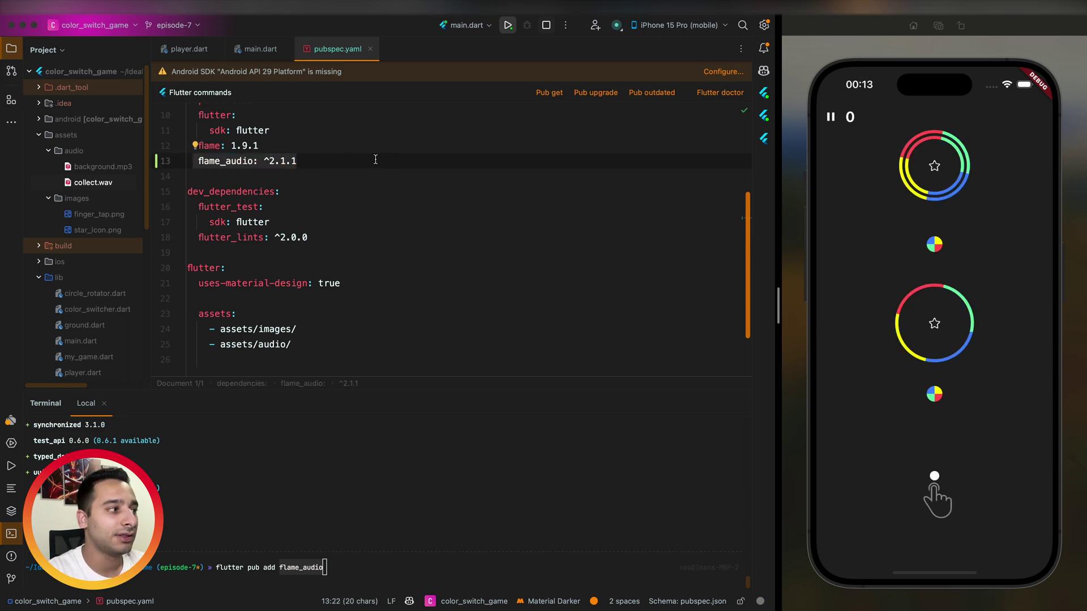
left_click(549, 93)
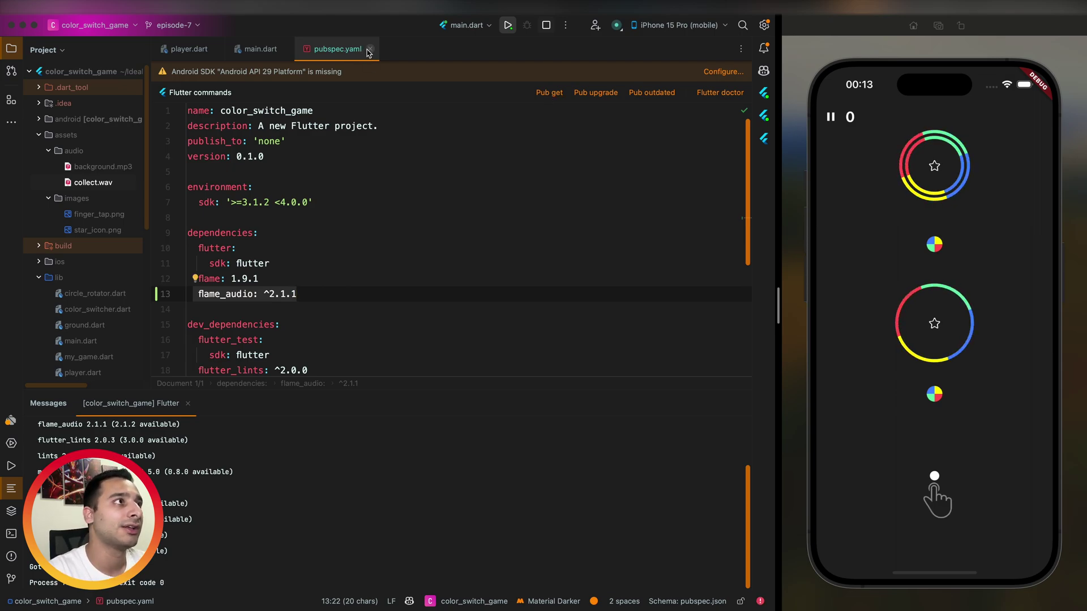
left_click(197, 294)
left_click(12, 535)
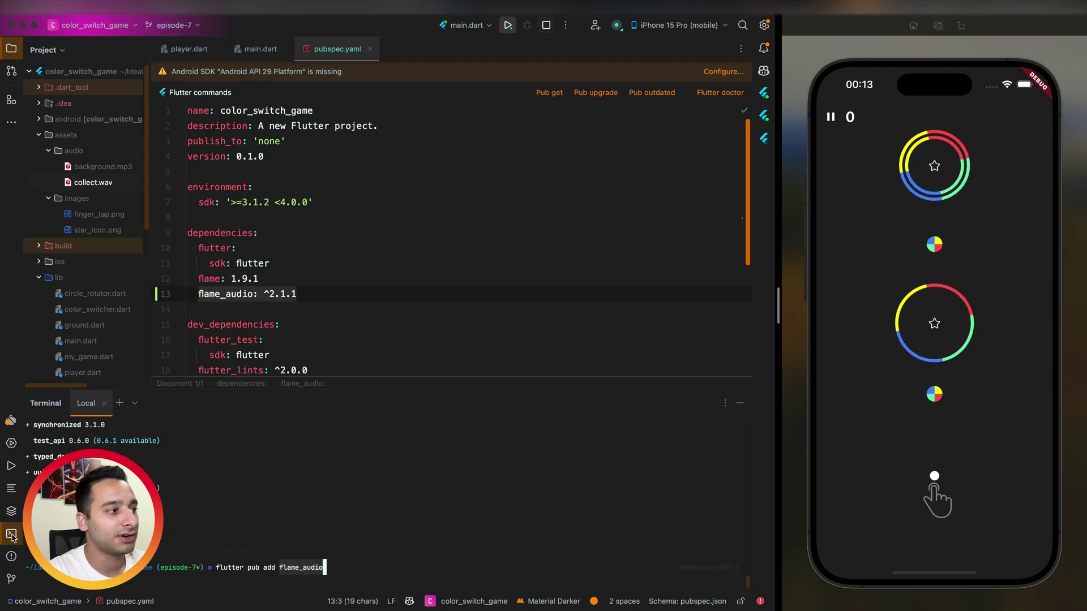
Review the FlameAudio.play('explosion.mp3') sound-effect example in the Audio docs
key("ctrl+Right")
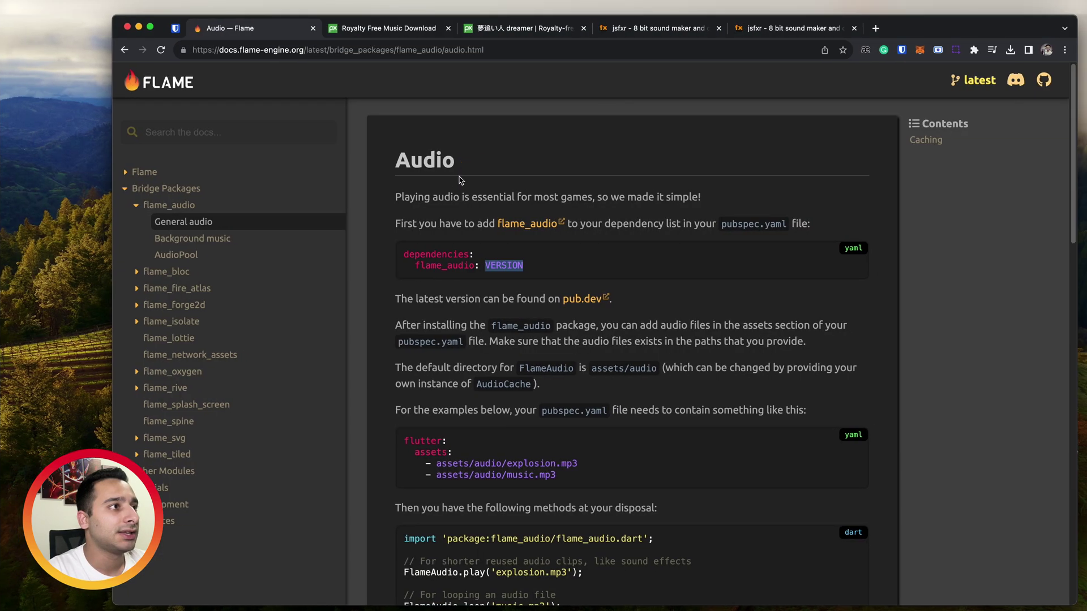
scroll(416, 334, "down", 5)
left_click_drag(405, 321, 606, 482)
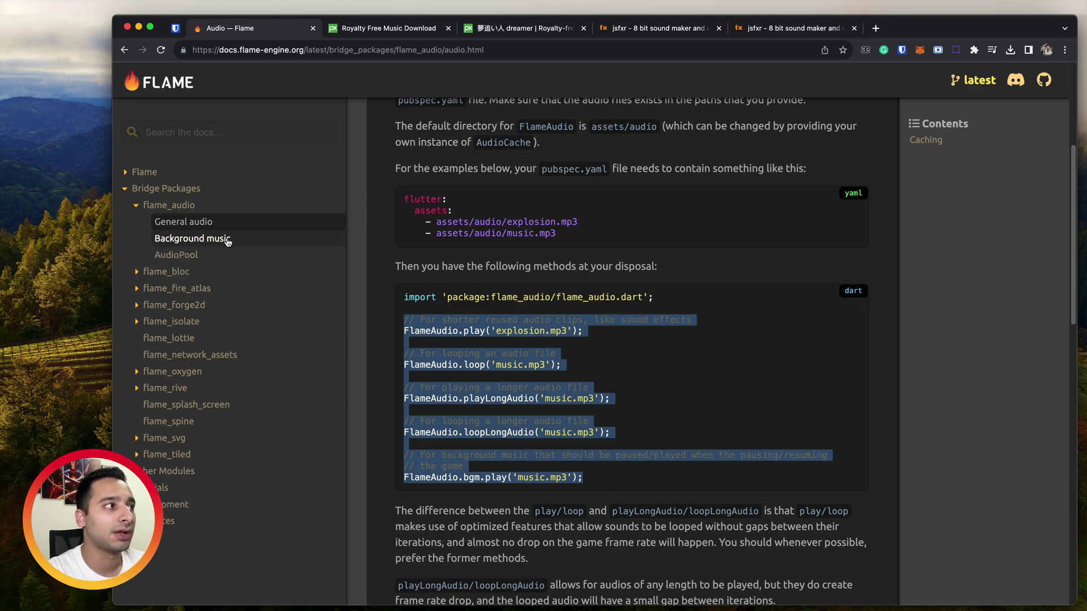
left_click(596, 481)
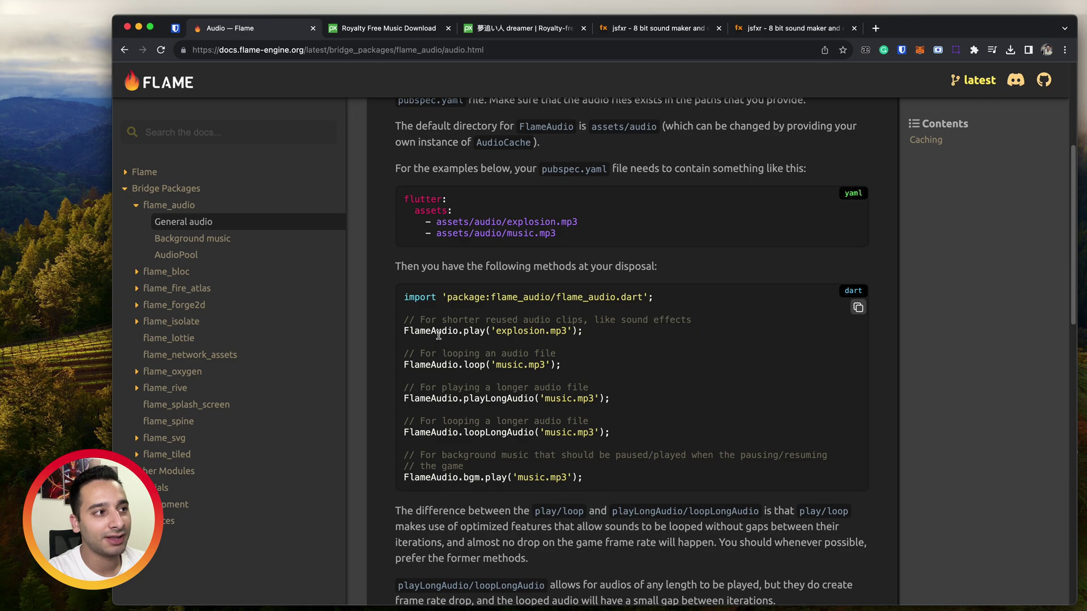
left_click_drag(404, 316, 610, 399)
scroll(543, 339, "down", 3)
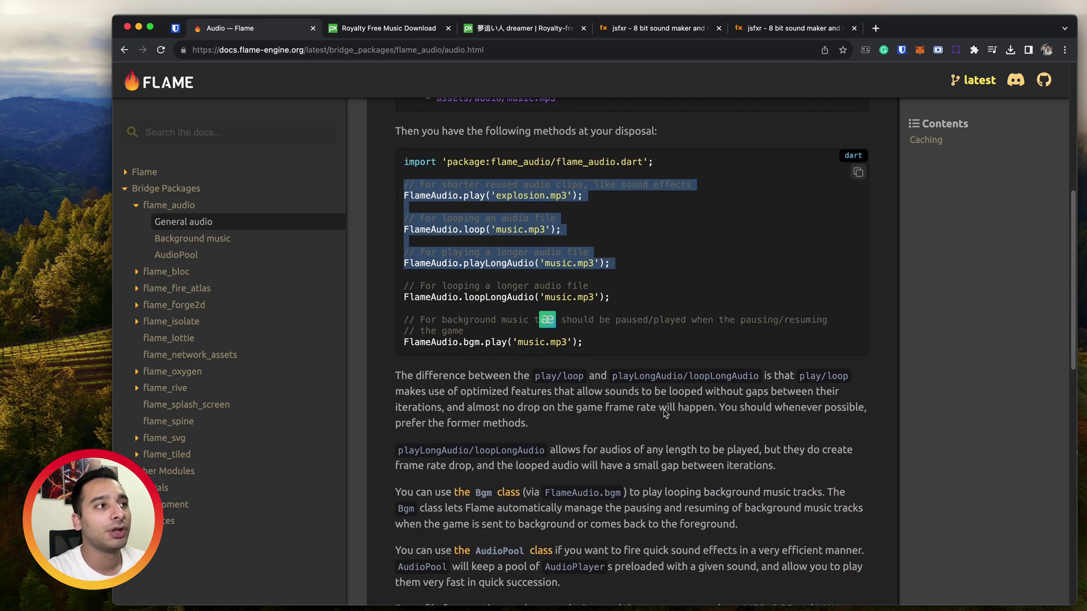
left_click(442, 185)
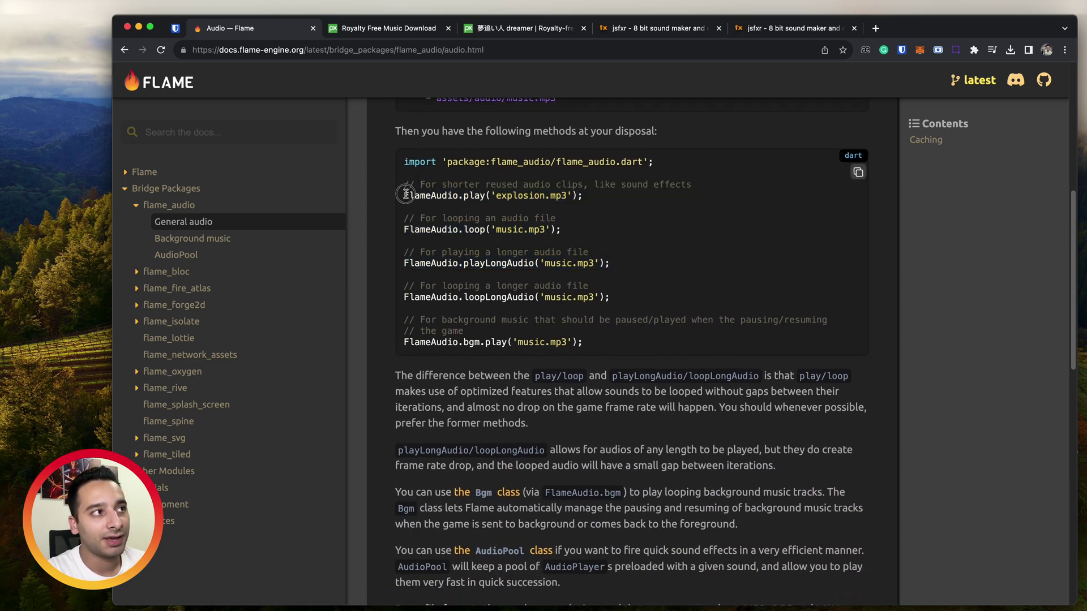
left_click_drag(404, 195, 594, 197)
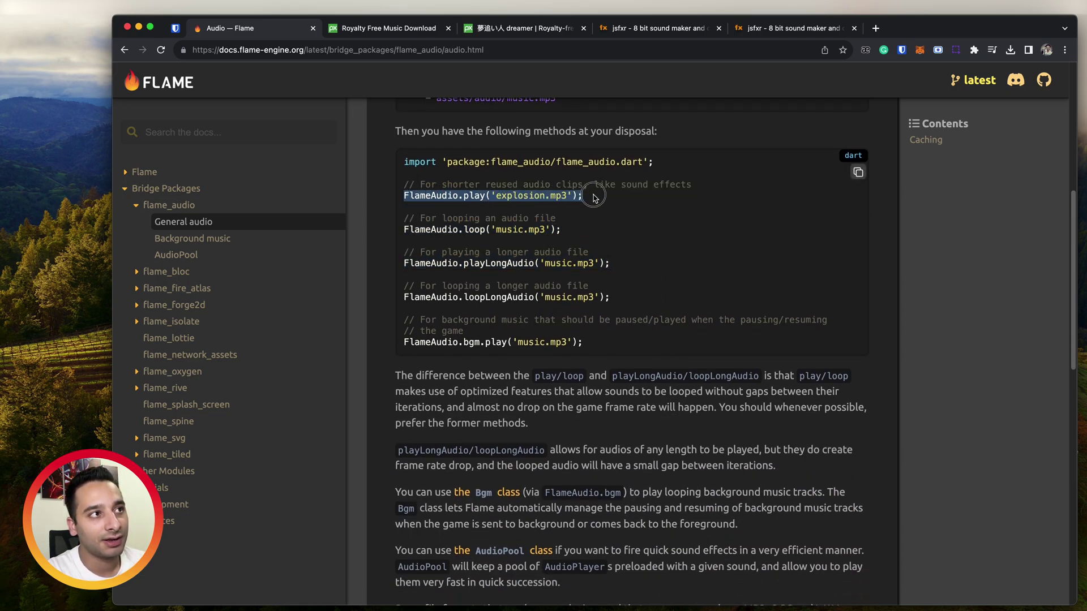
left_click(408, 195)
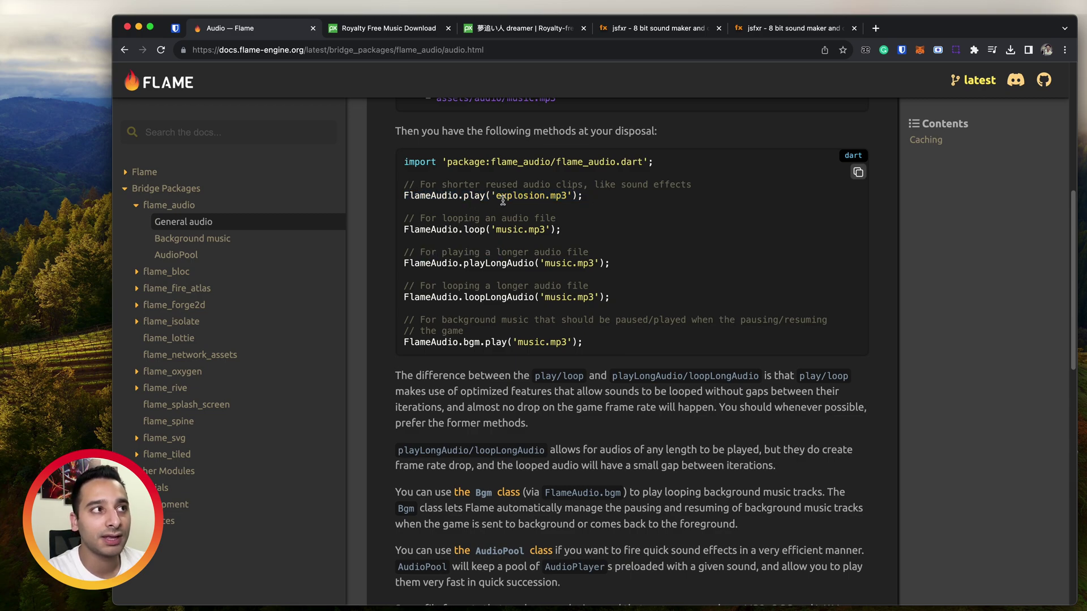
left_click_drag(497, 196, 567, 197)
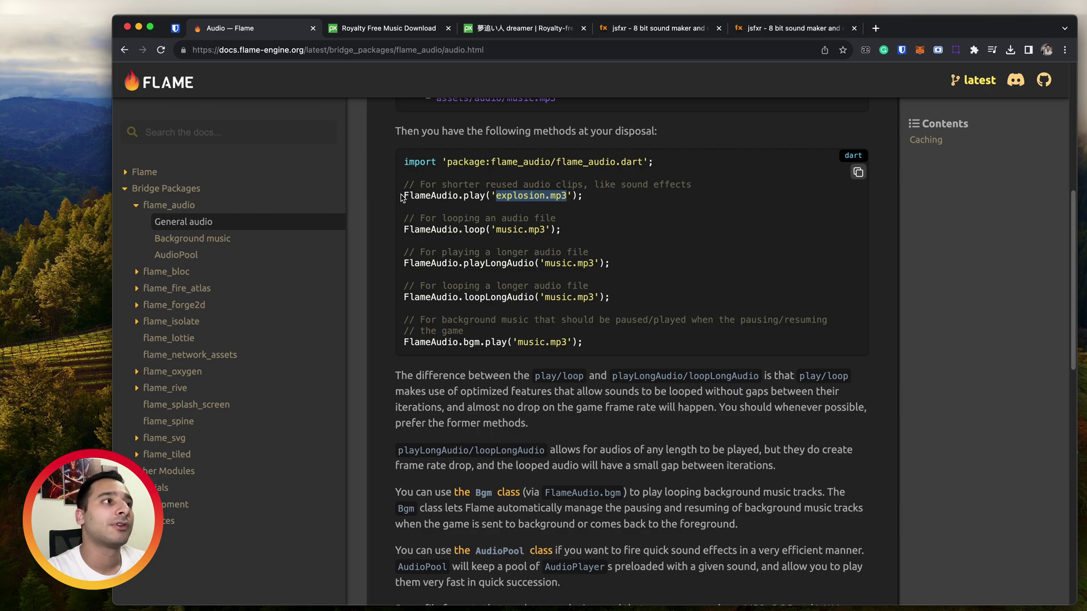
left_click_drag(400, 197, 615, 200)
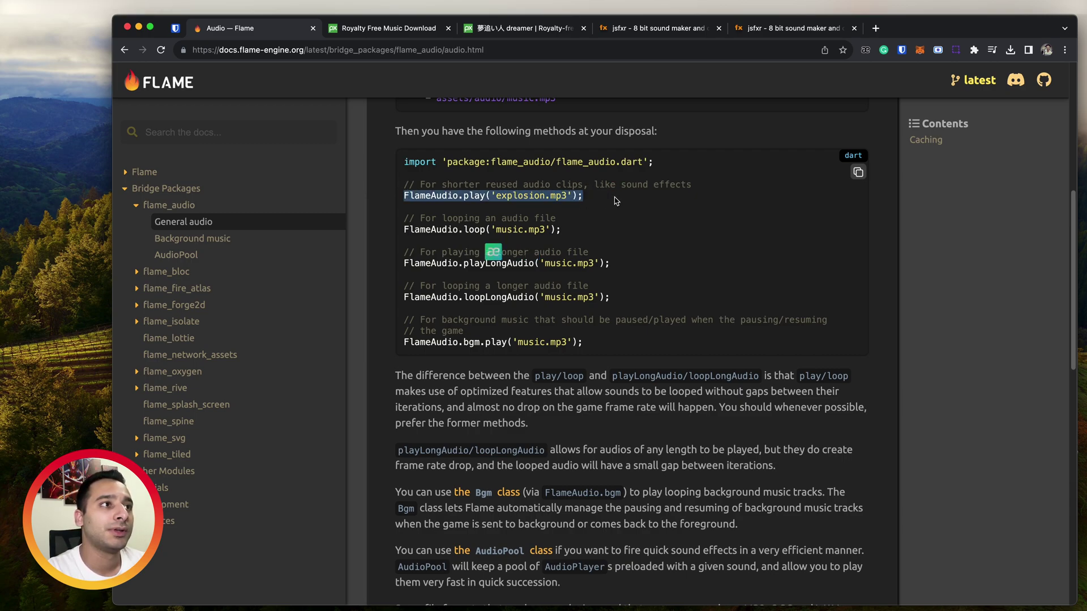
left_click(584, 211)
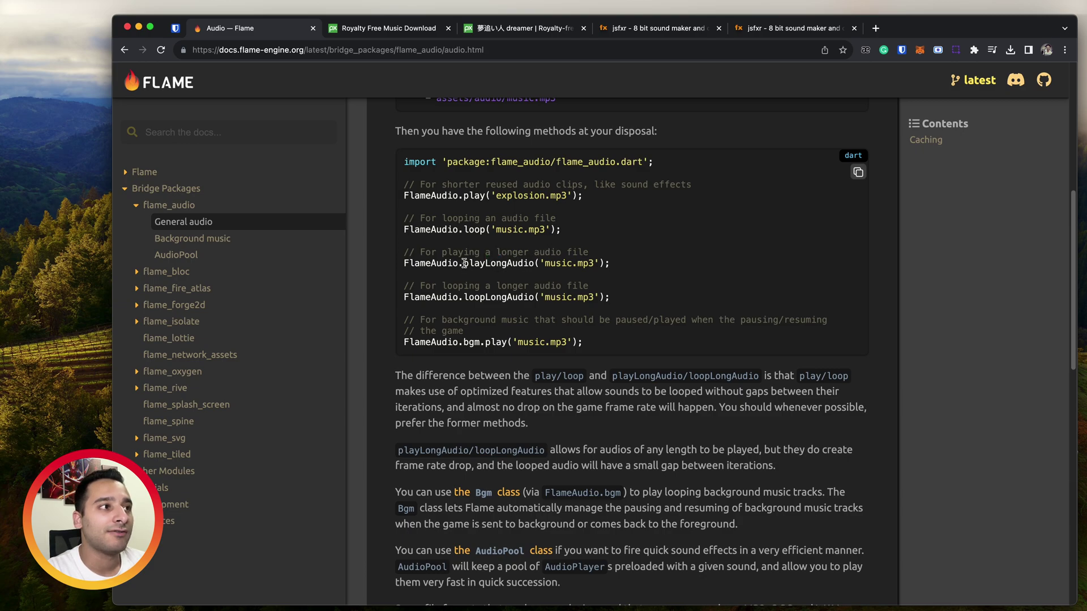
Review the playLongAudio and FlameAudio.bgm.play examples, then the play line again
left_click_drag(464, 264, 610, 264)
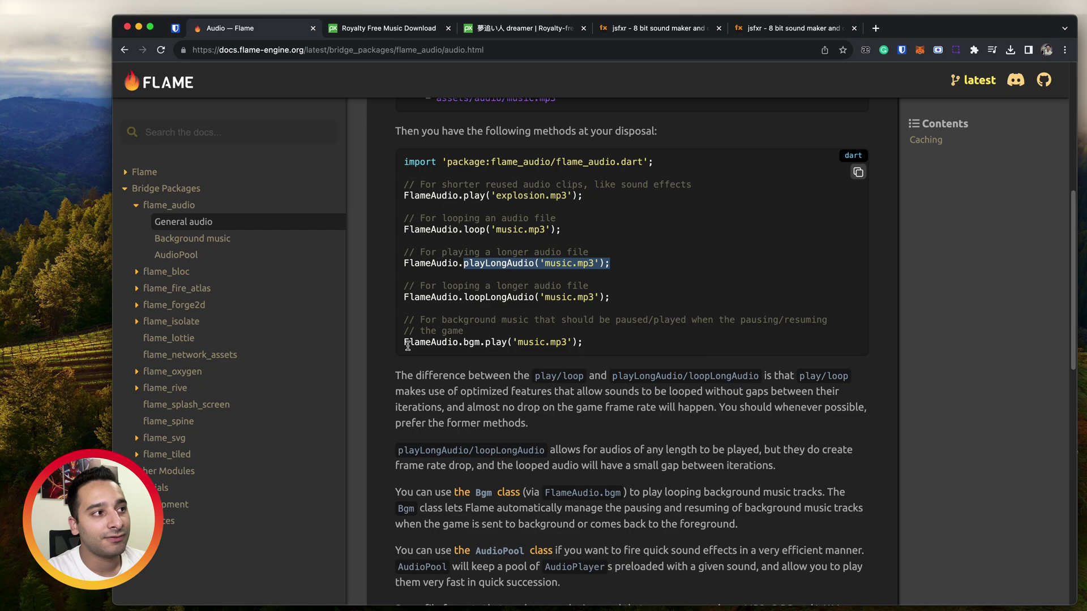
left_click_drag(405, 342, 473, 343)
left_click(481, 345)
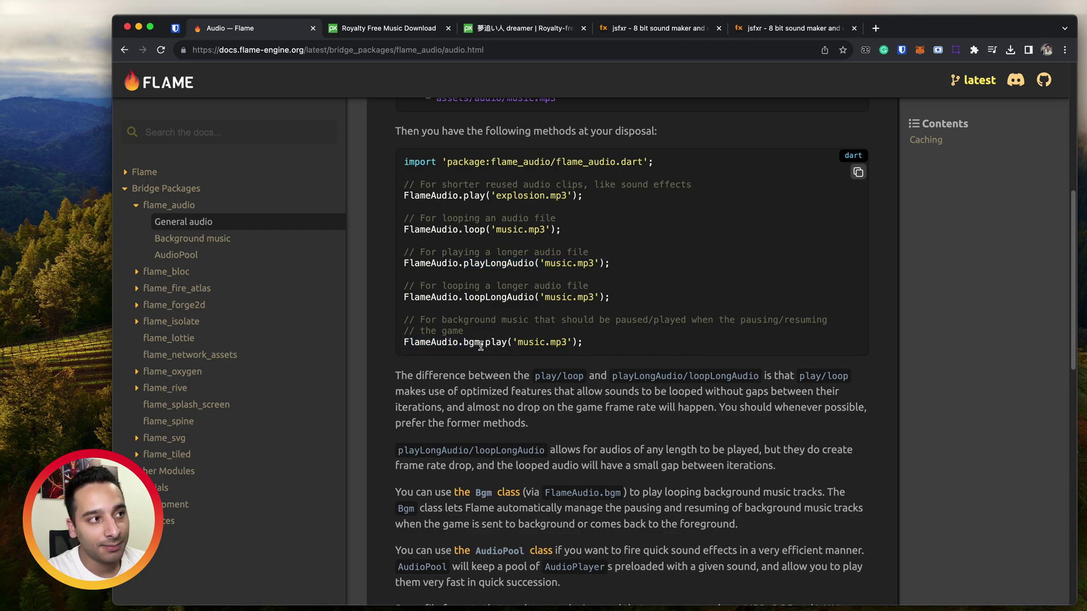
double_click(471, 341)
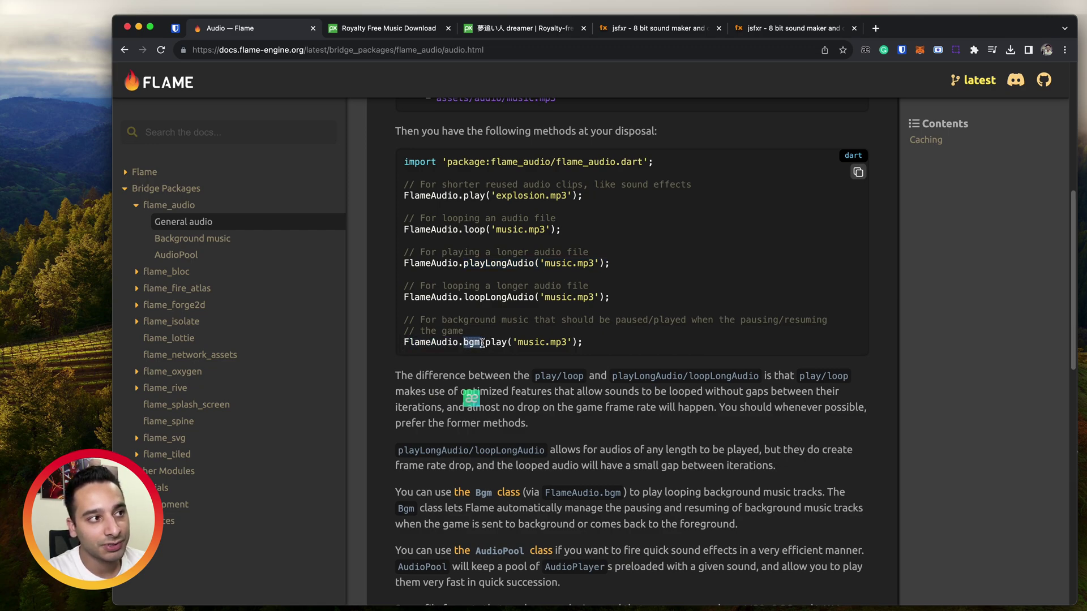
mouse_move(485, 342)
left_mouse_down()
mouse_move(519, 343)
mouse_move(403, 343)
left_mouse_up()
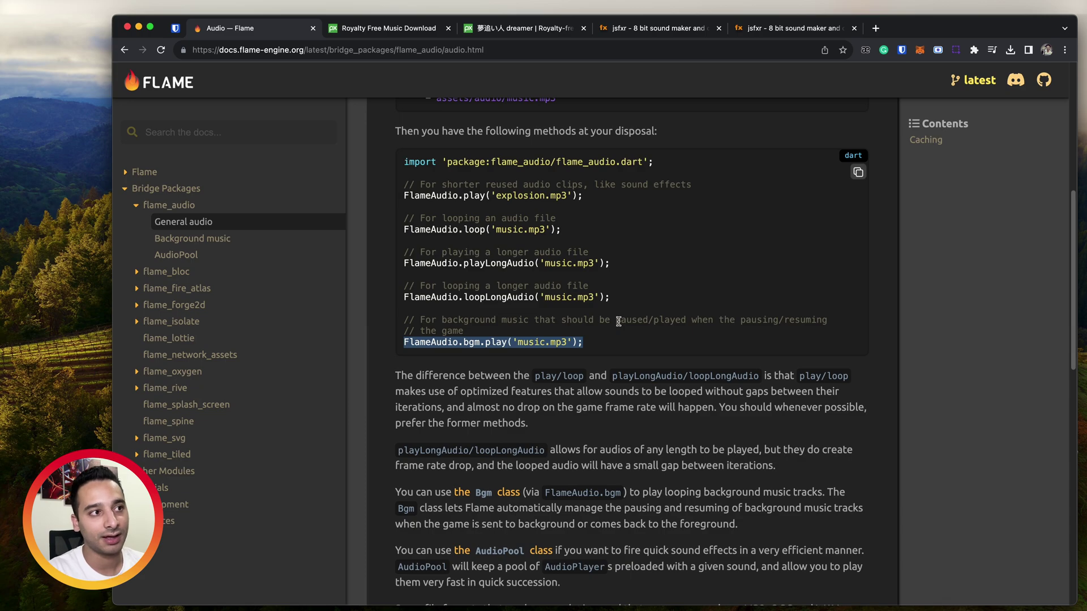
left_click_drag(584, 195, 404, 197)
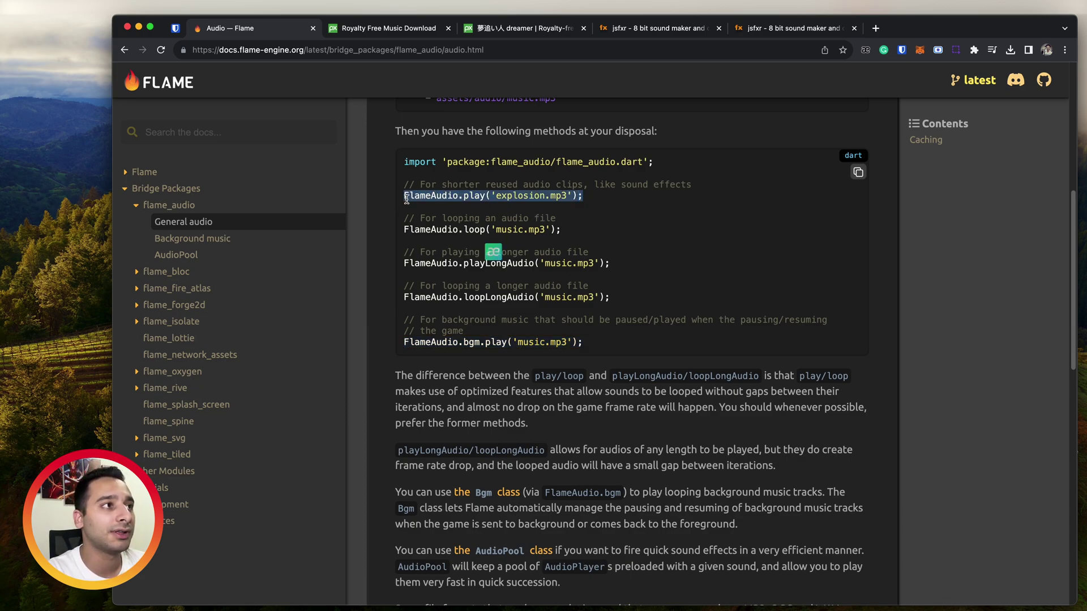
Paste FlameAudio.play after increaseScore in player.dart and import flame_audio
key("super+c")
key("super+Tab")
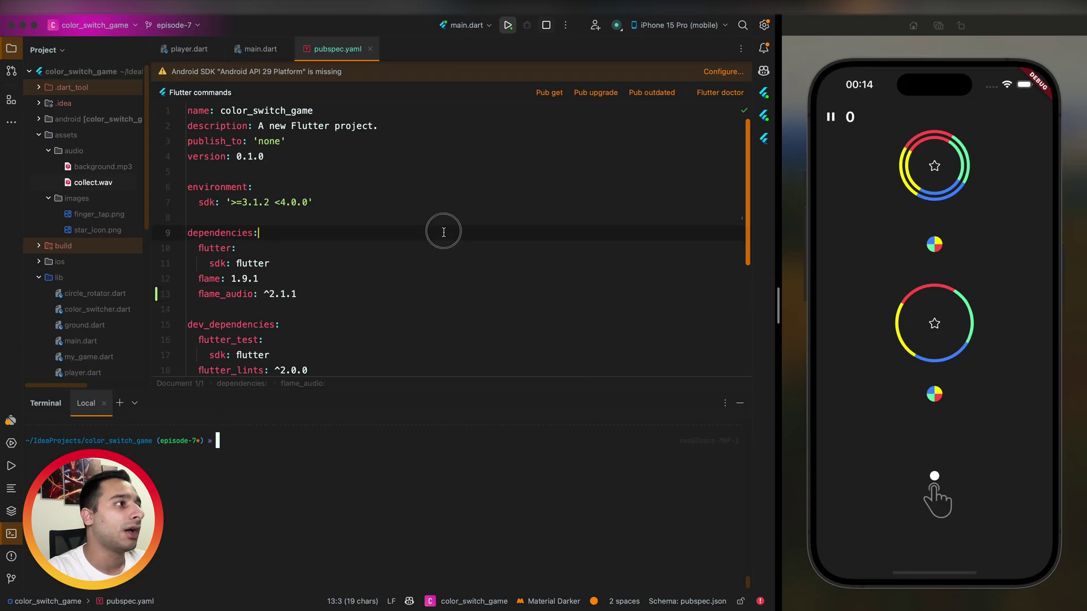
left_click(183, 51)
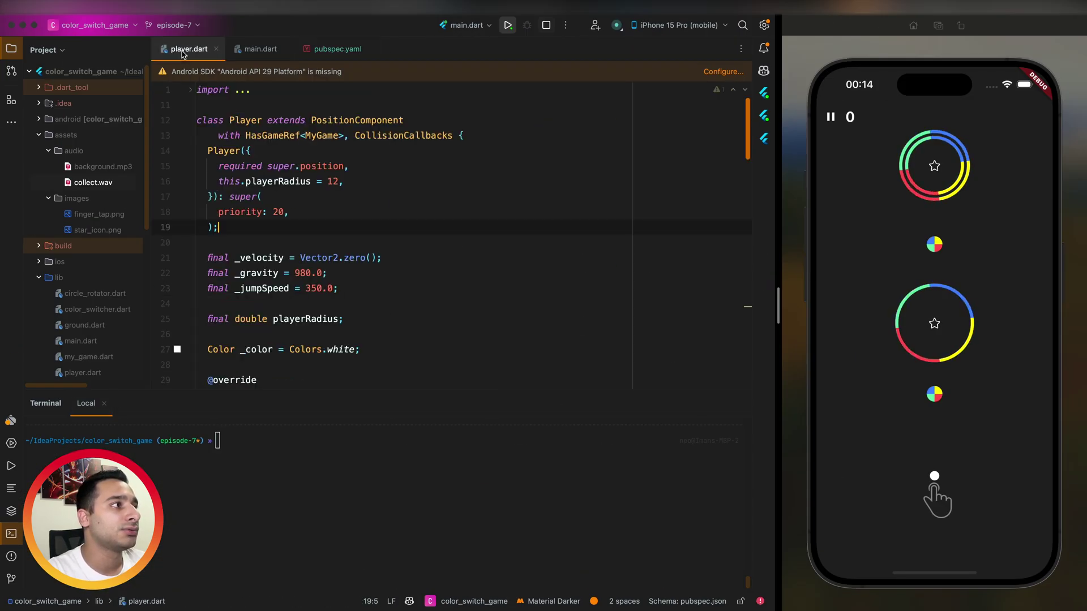
scroll(492, 252, "down", 5)
scroll(492, 252, "down", 5)
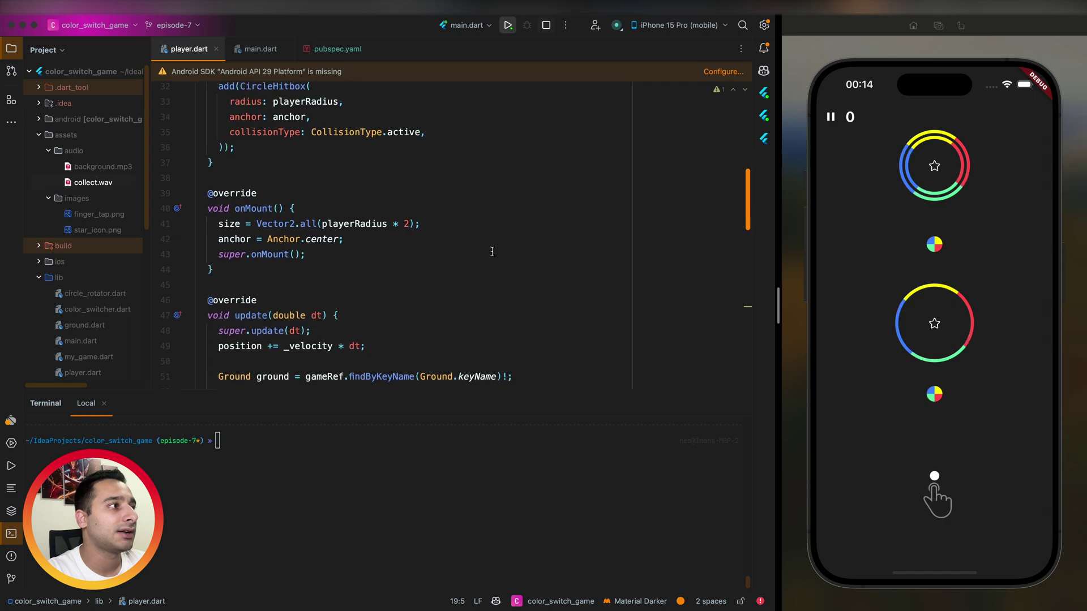
scroll(492, 252, "down", 5)
scroll(492, 252, "down", 3)
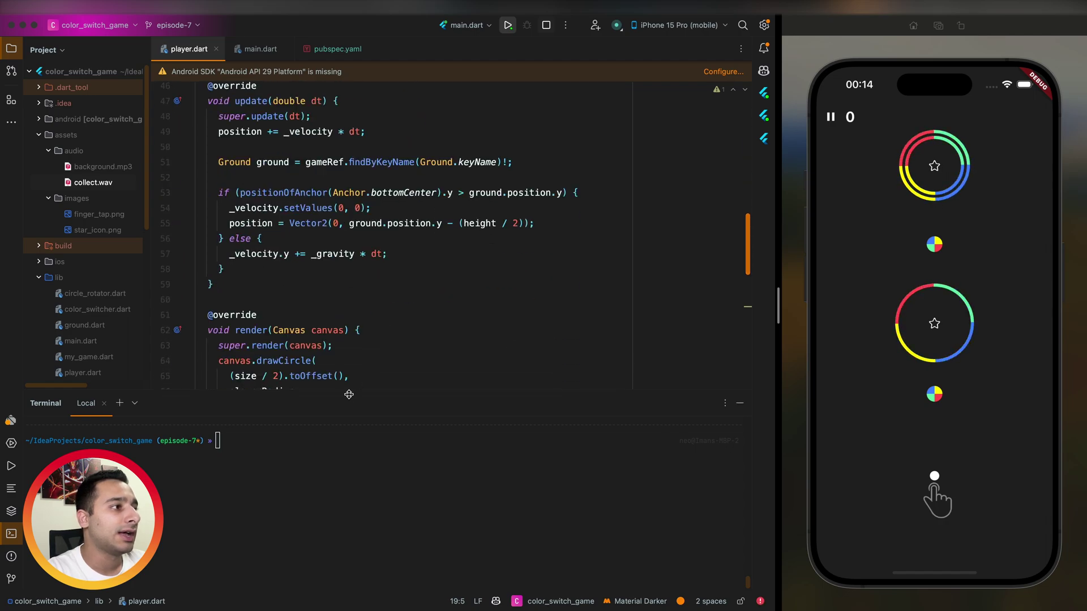
left_click_drag(348, 394, 305, 535)
scroll(363, 431, "down", 5)
scroll(362, 430, "down", 5)
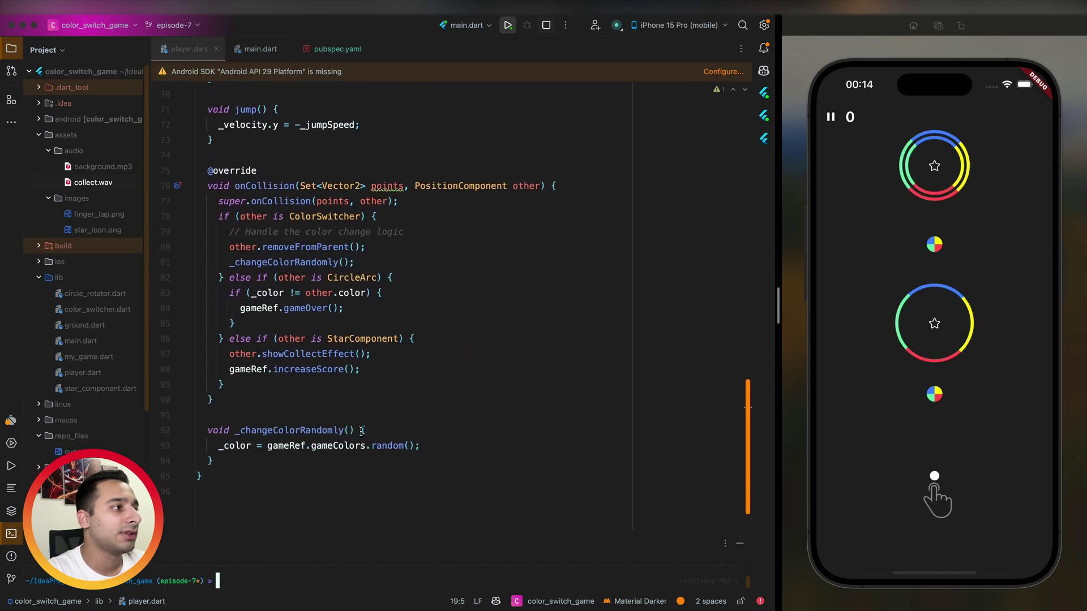
scroll(362, 431, "down", 1)
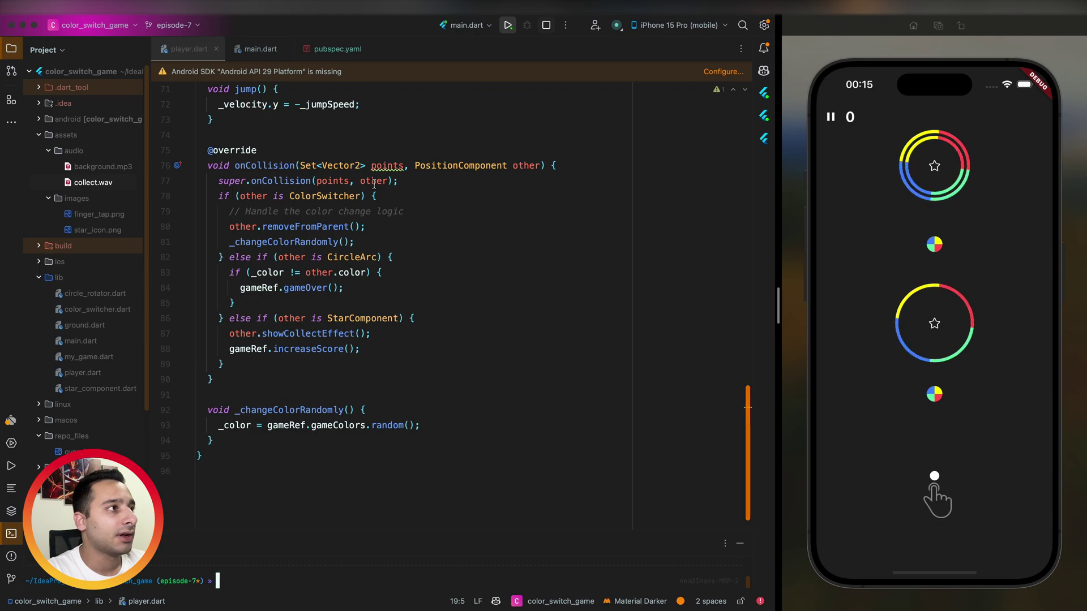
left_click(361, 349)
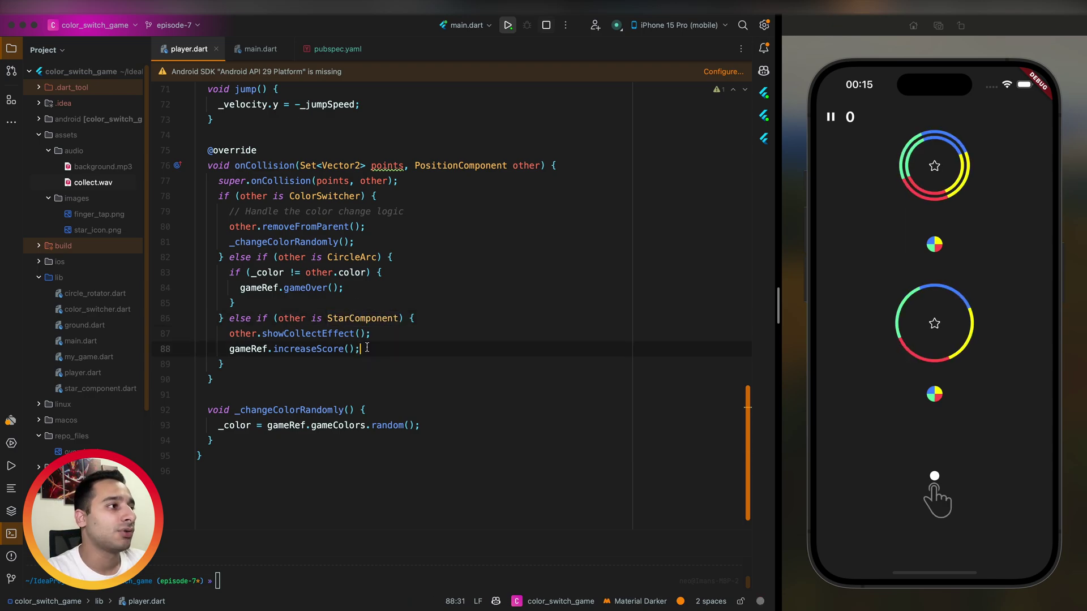
key("Return")
key("super+v")
left_click(254, 364)
key("alt+Return")
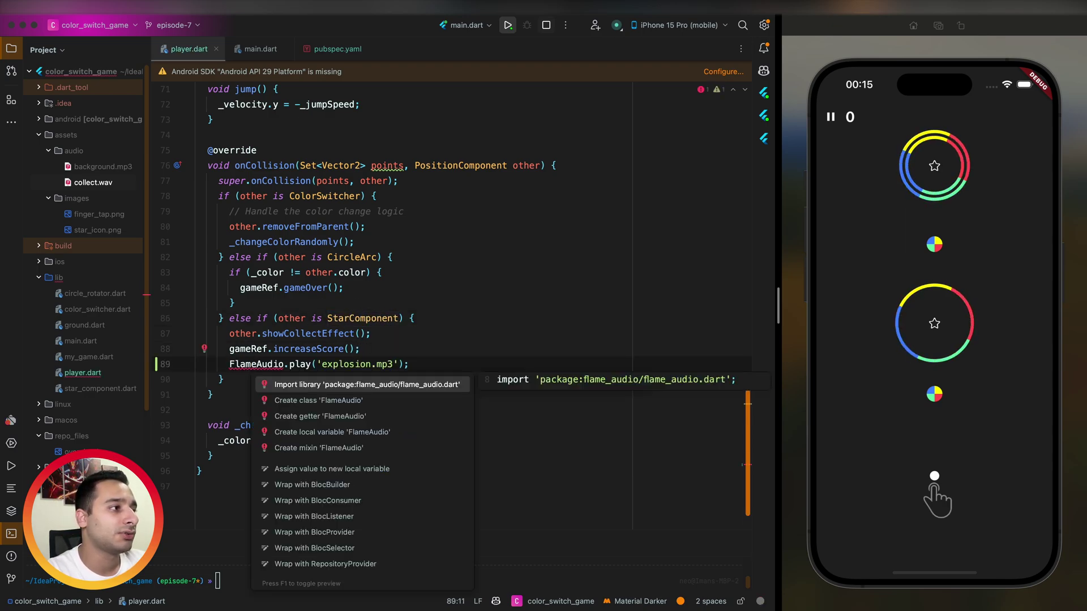
key("Return")
Change the played file to collect.wav and launch the app on the simulator
double_click(345, 364)
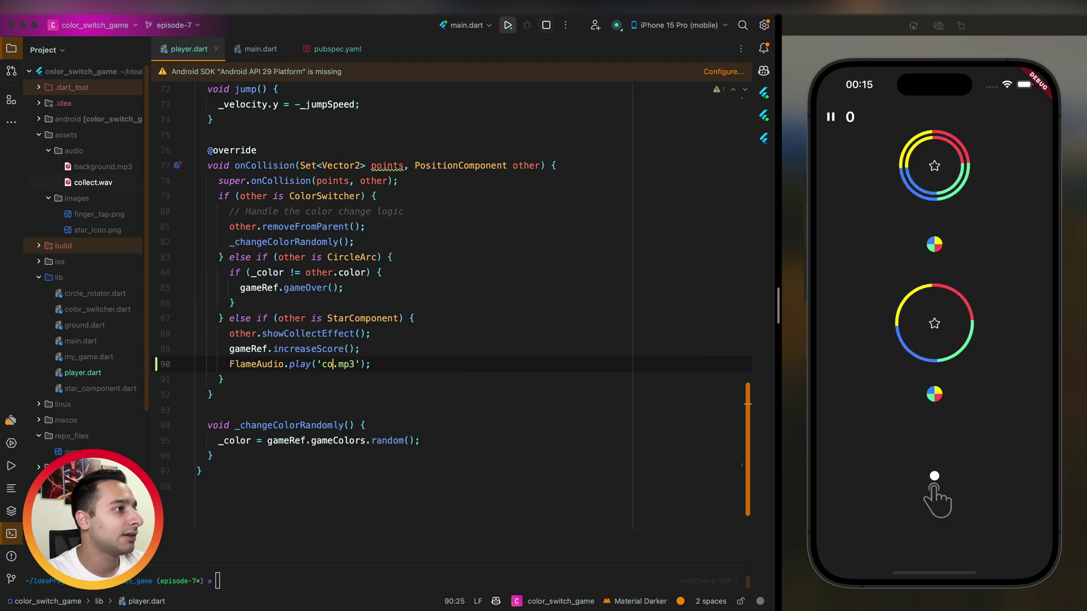
type("collect")
key("ctrl+shift+Right")
type(".wav")
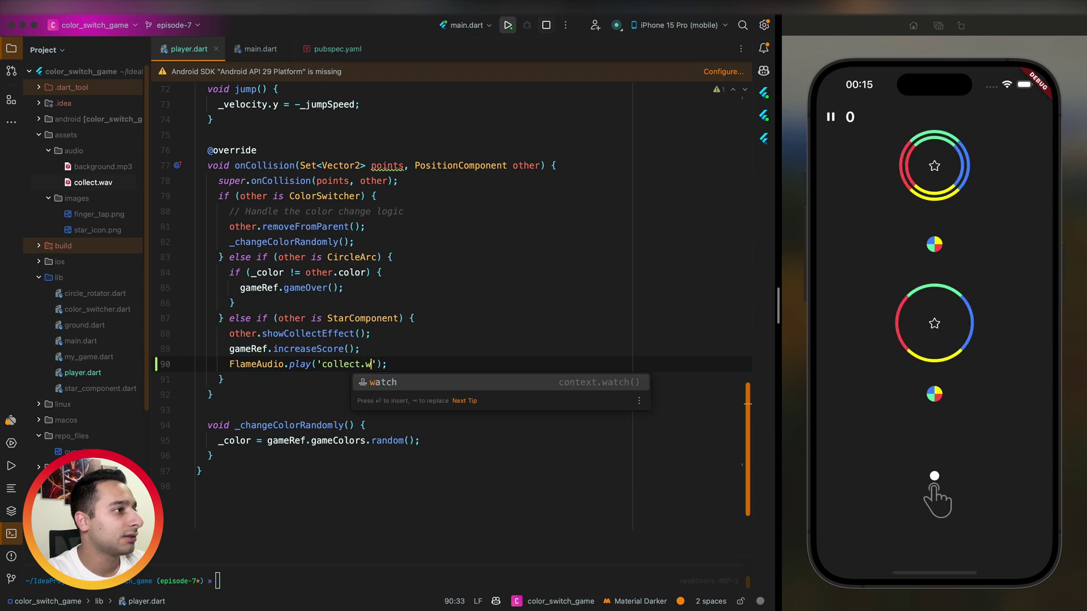
key("ctrl+s")
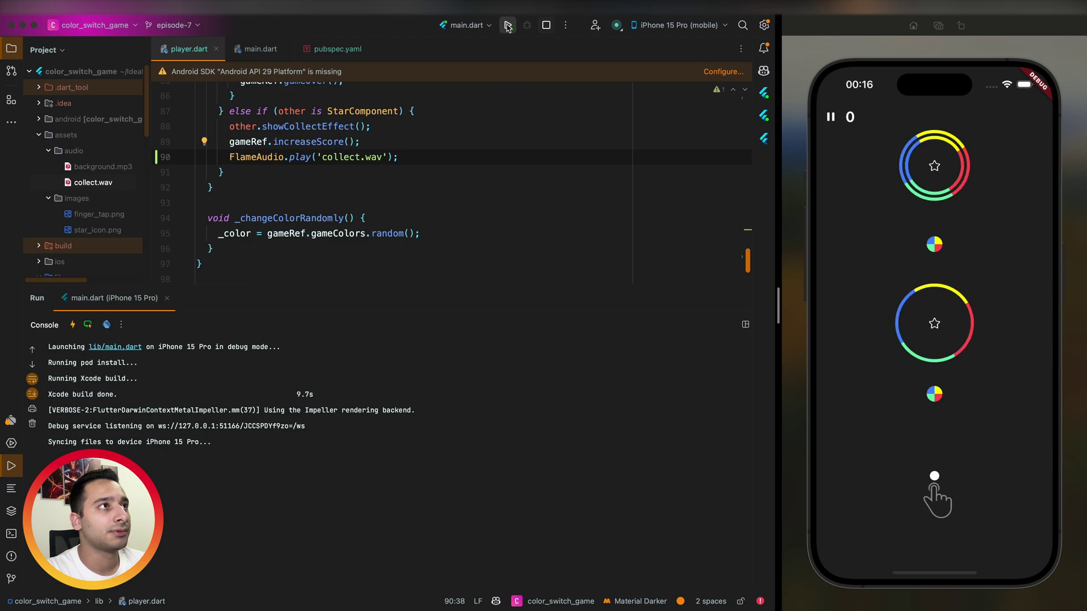
Hot-restart and play the game collecting two stars, then show the terminal panel
left_click(508, 24)
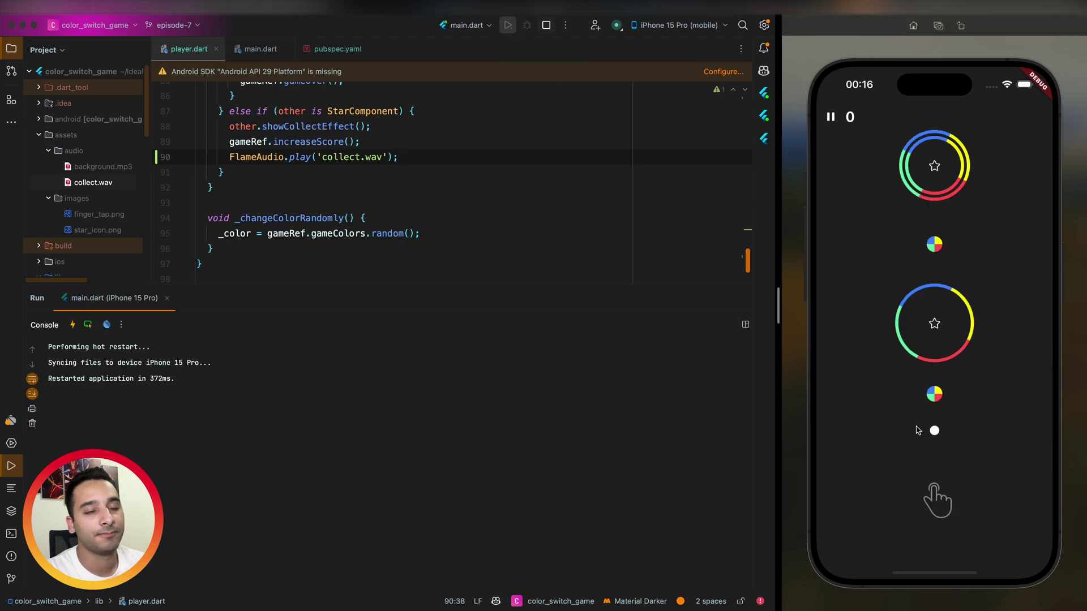
left_click(989, 463)
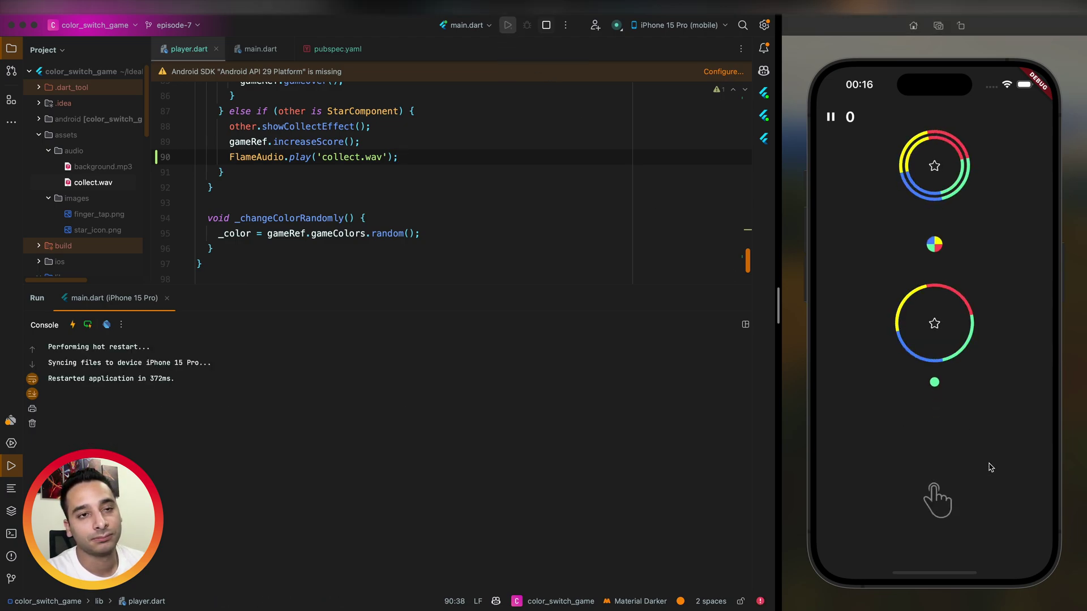
left_click(990, 467)
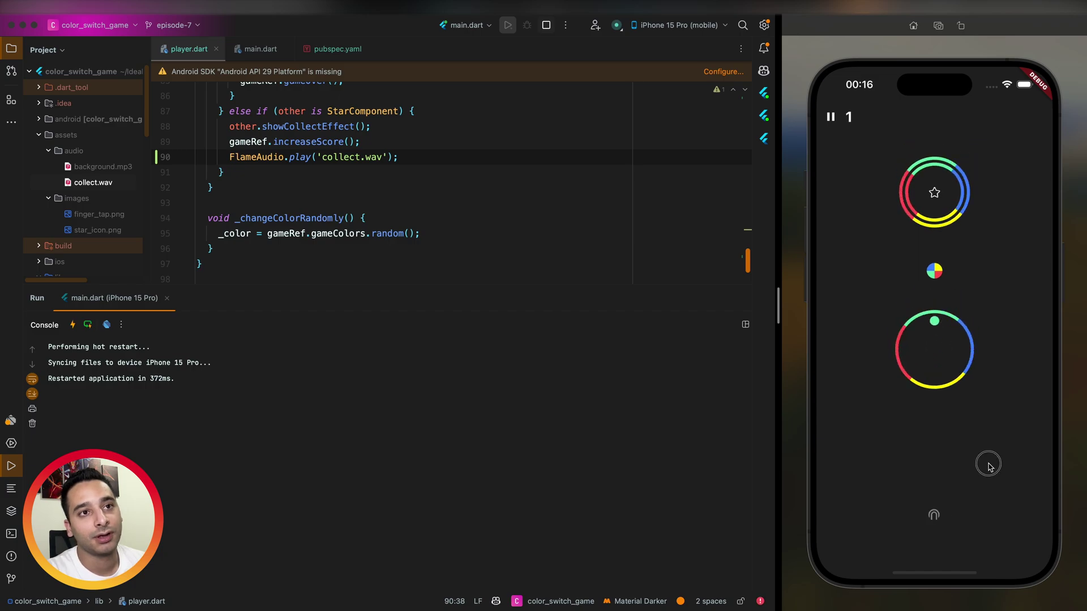
left_click(989, 468)
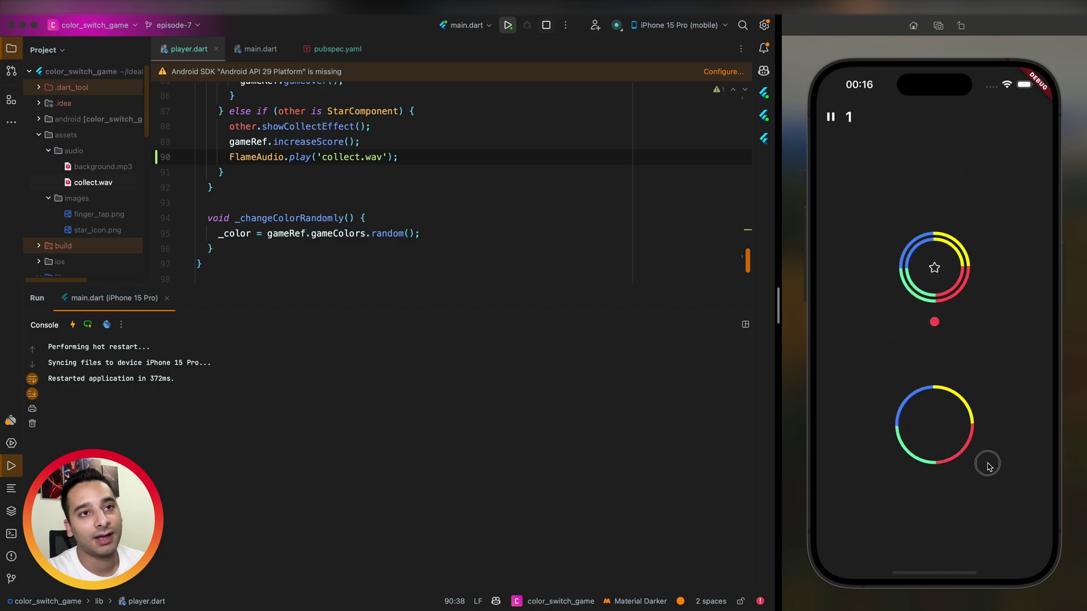
left_click(990, 467)
left_click(989, 467)
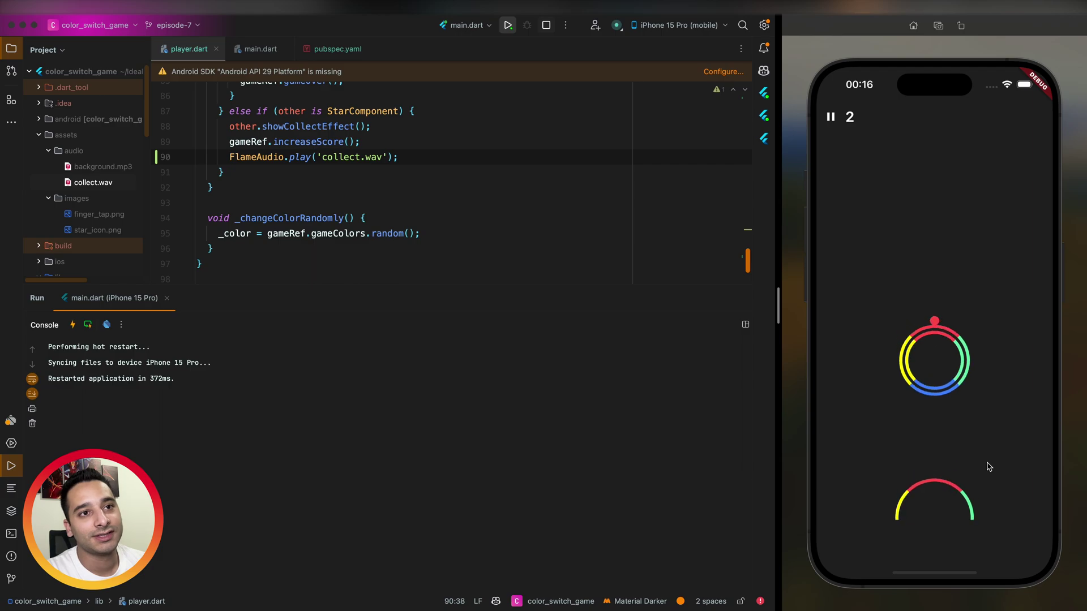
left_click(295, 179)
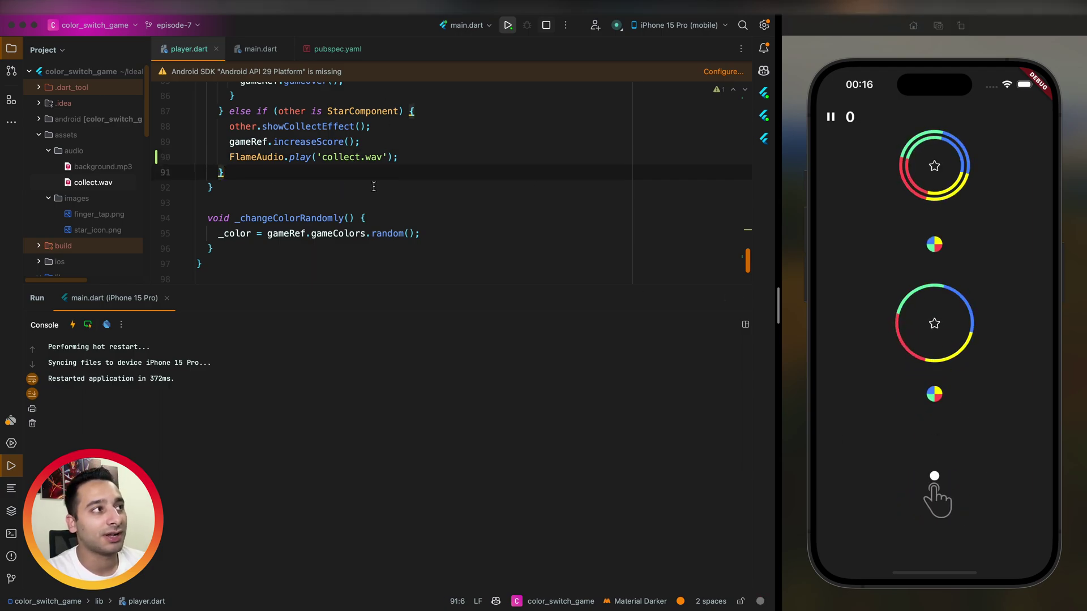
key("alt+F12")
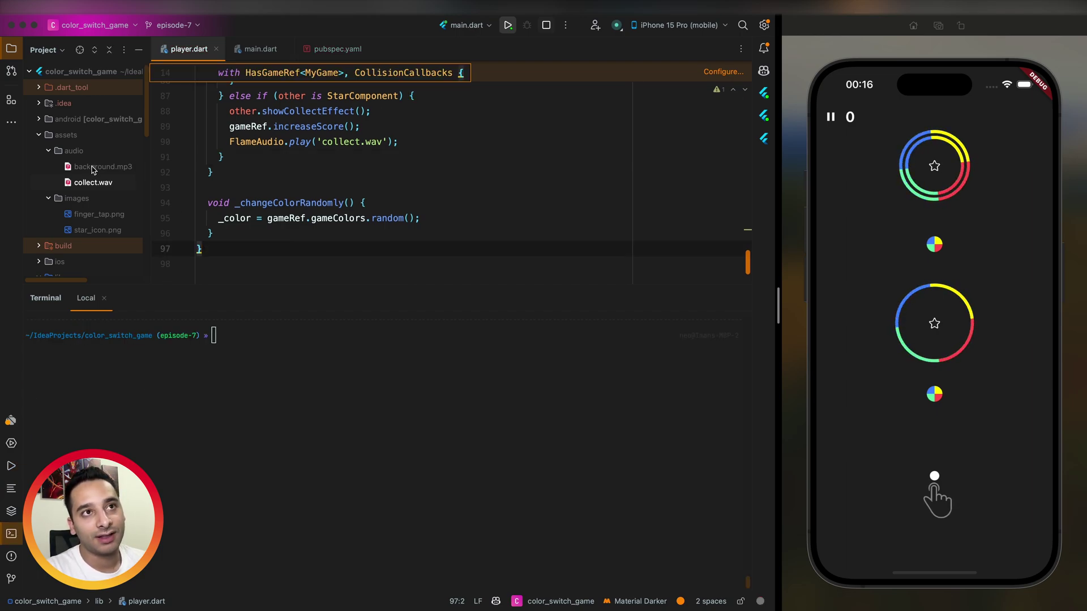
Open the Background music docs page and highlight FlameAudio.bgm.initialize()
key("ctrl+Left")
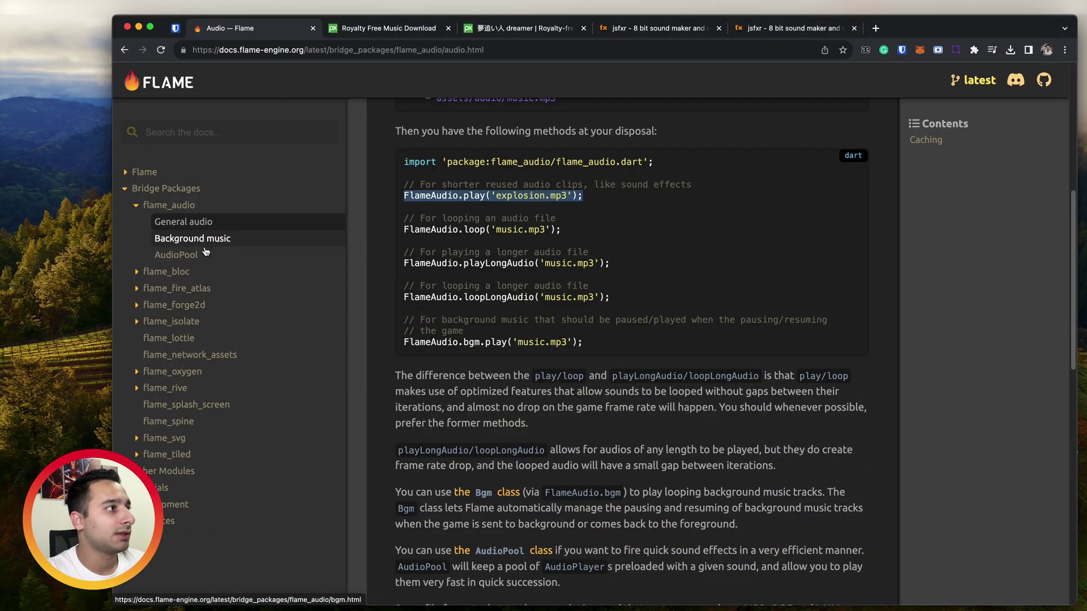
left_click(191, 238)
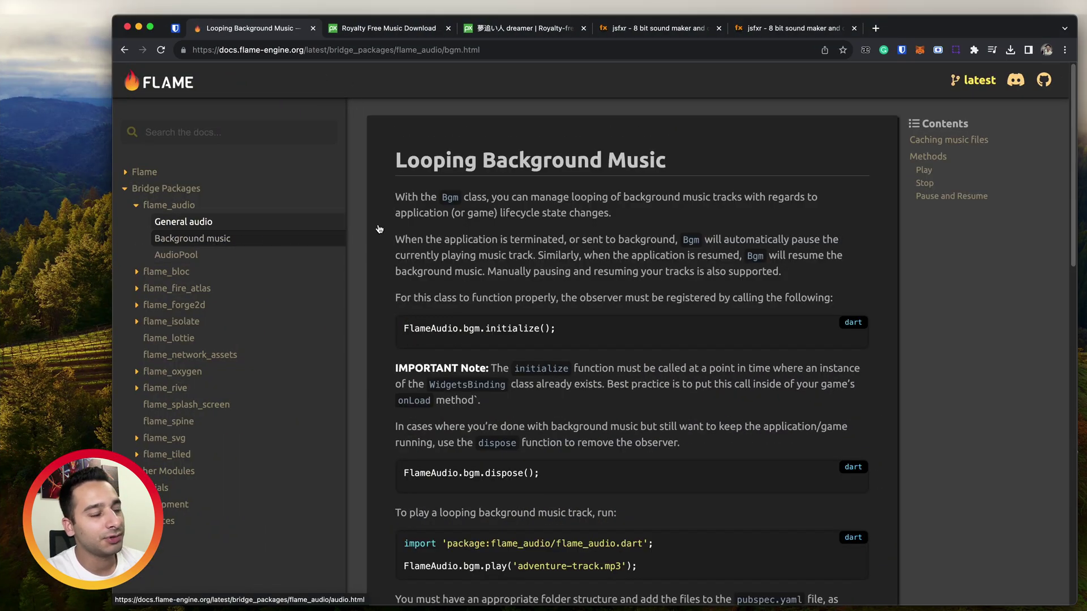
left_click_drag(402, 328, 569, 332)
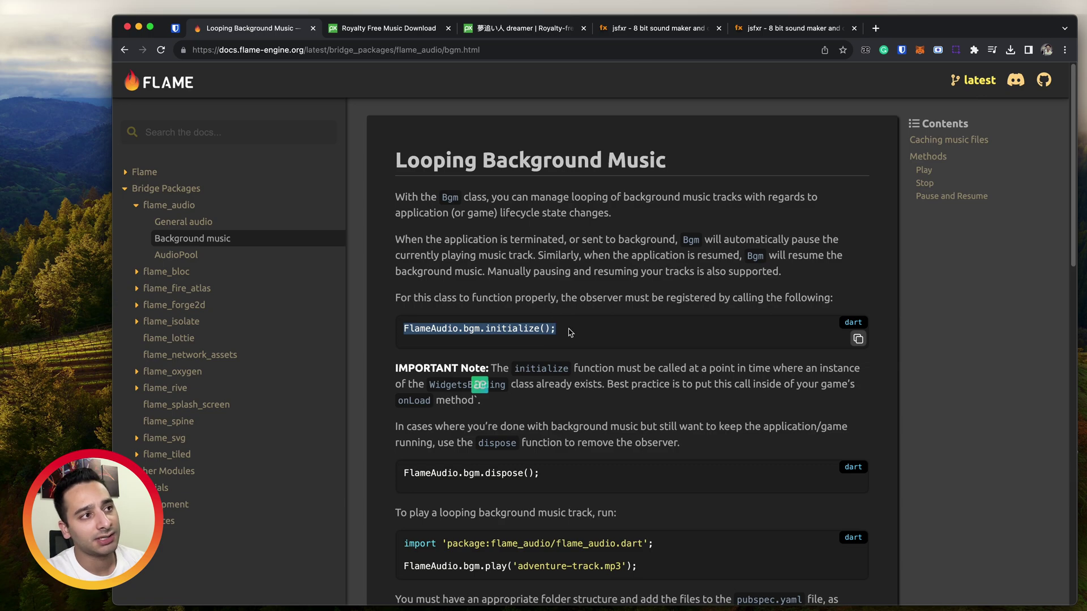
left_click(567, 330)
left_click_drag(560, 330, 403, 329)
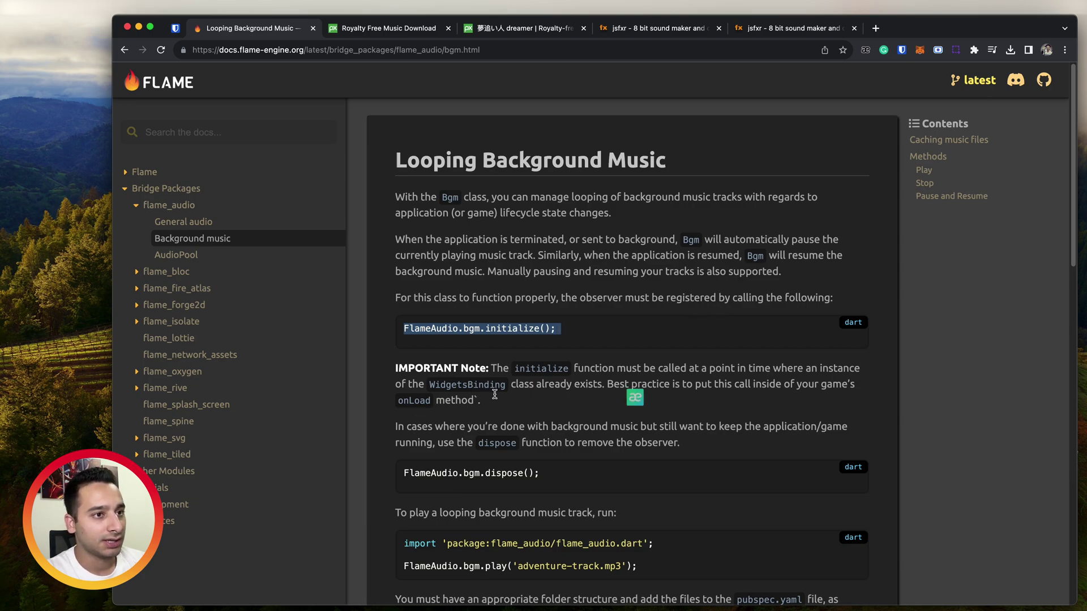
Highlight the advice to call initialize in onLoad and return to the editor desktop
double_click(829, 384)
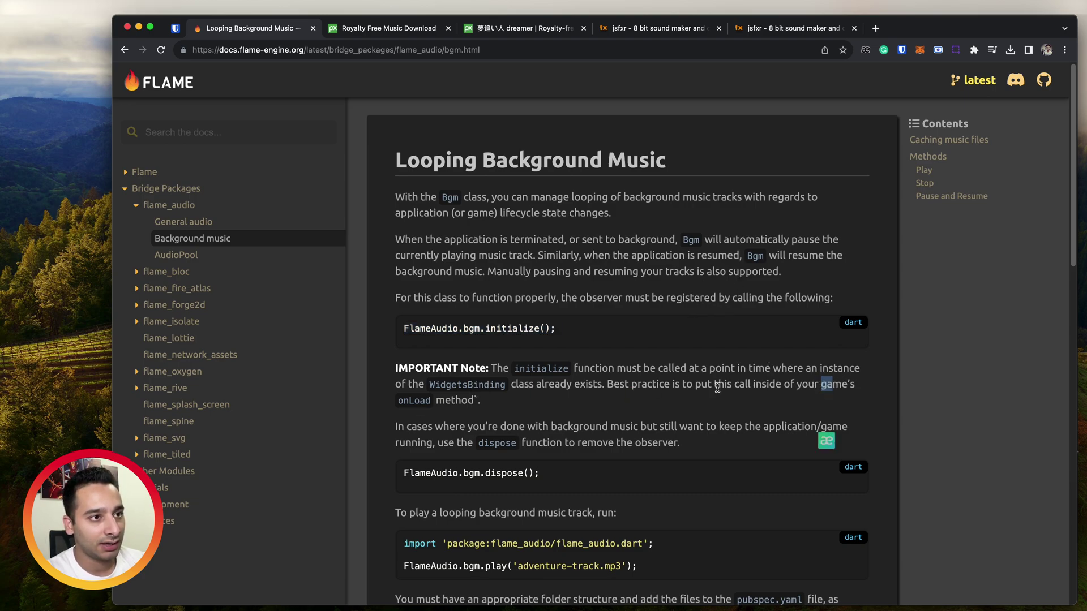
left_click_drag(609, 383, 811, 400)
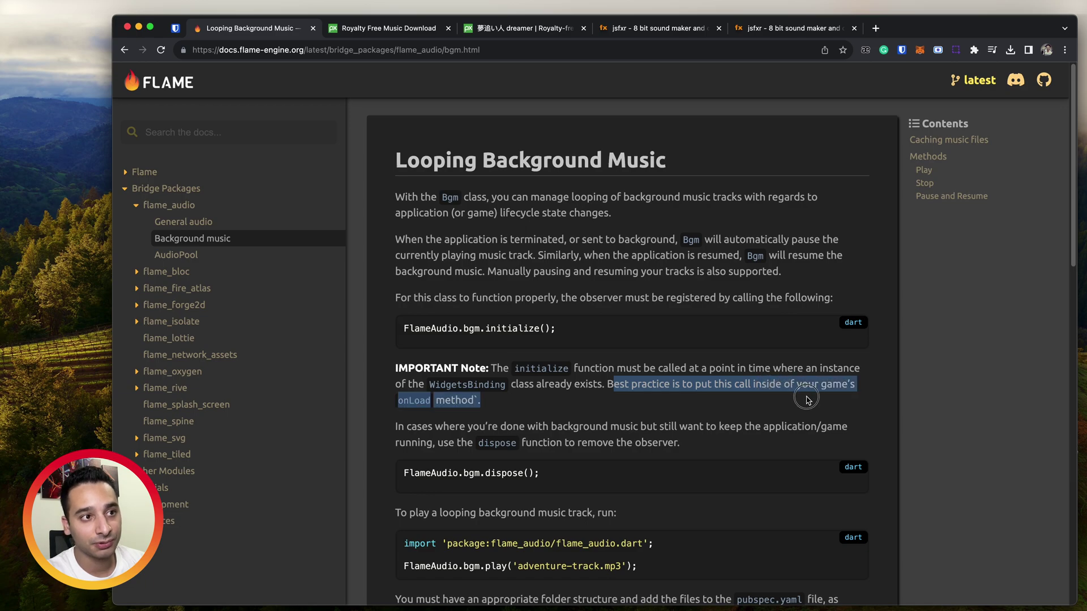
left_click(406, 400)
left_click_drag(556, 329, 401, 329)
key("ctrl+Right")
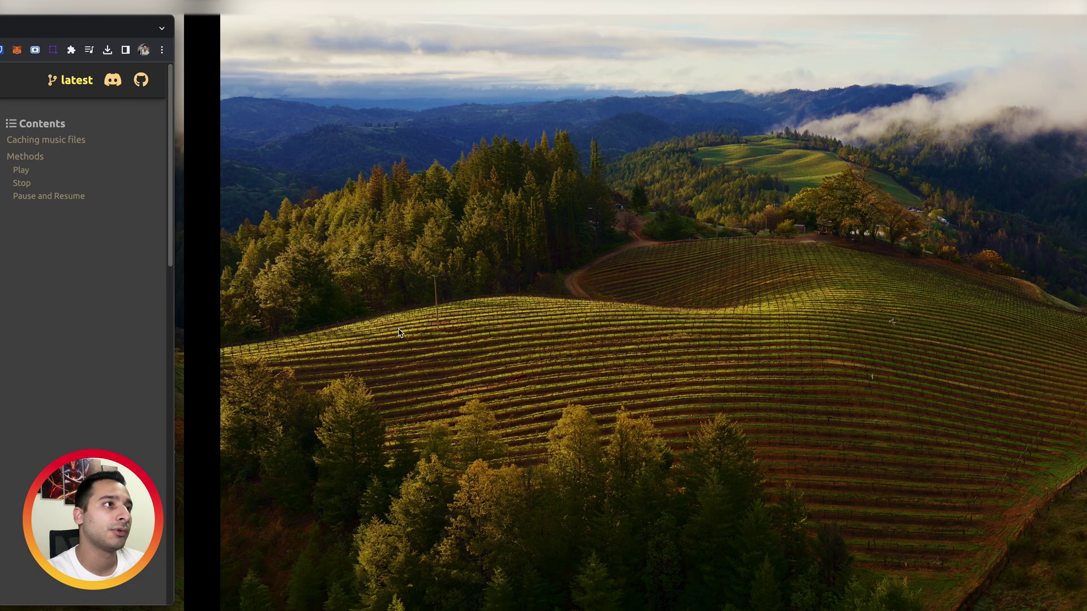
Open my_game.dart and add FlameAudio.bgm.initialize(); inside onLoad
key("shift")
key("shift")
type("pubsp")
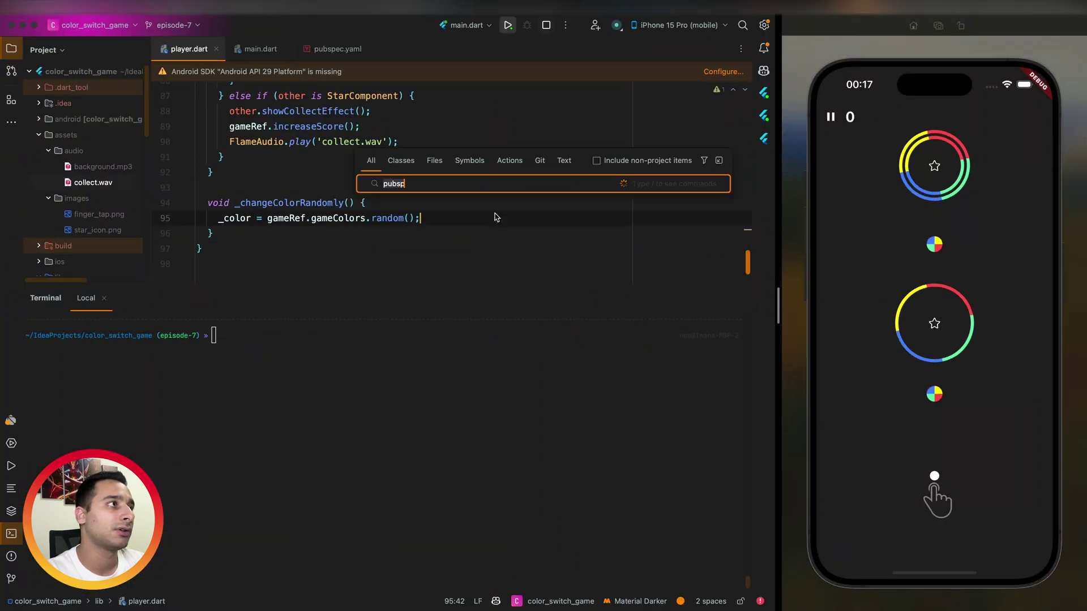
key("ctrl+a")
type("myg")
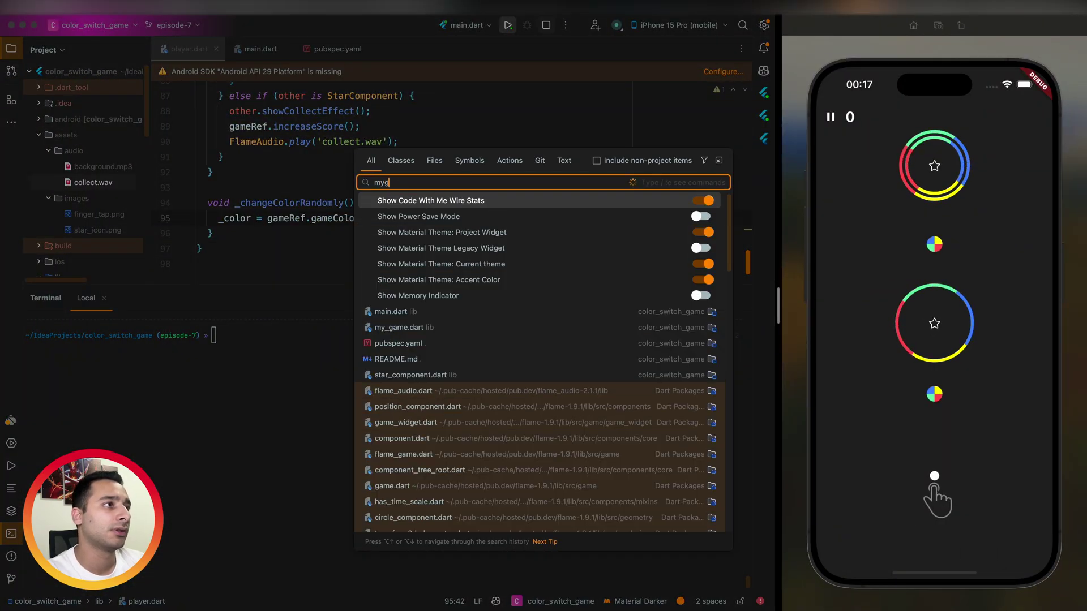
key("Return")
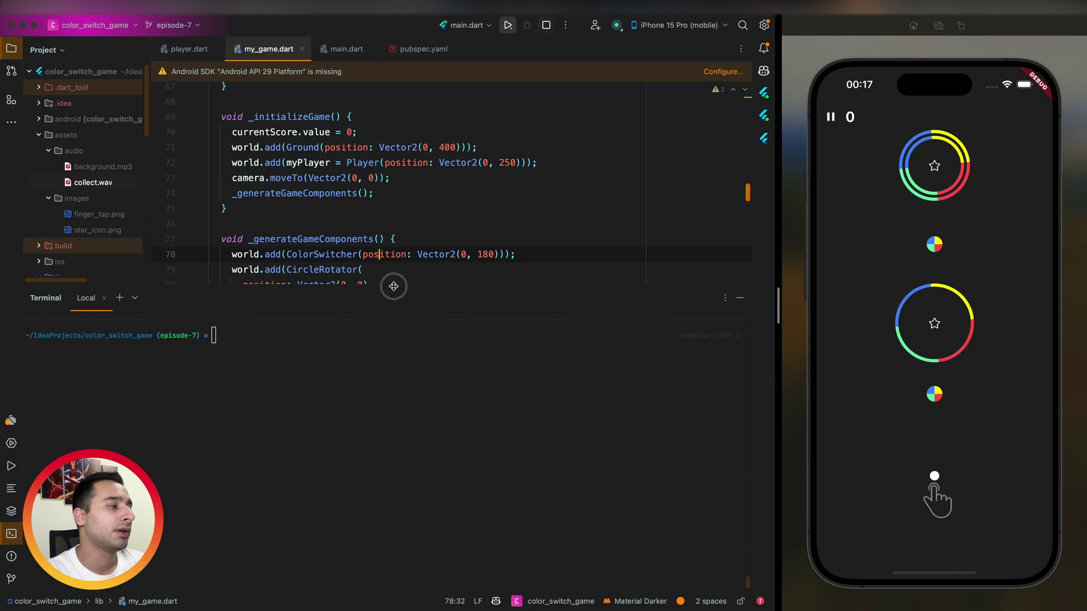
left_click_drag(394, 286, 393, 438)
scroll(415, 227, "up", 5)
scroll(415, 227, "up", 5)
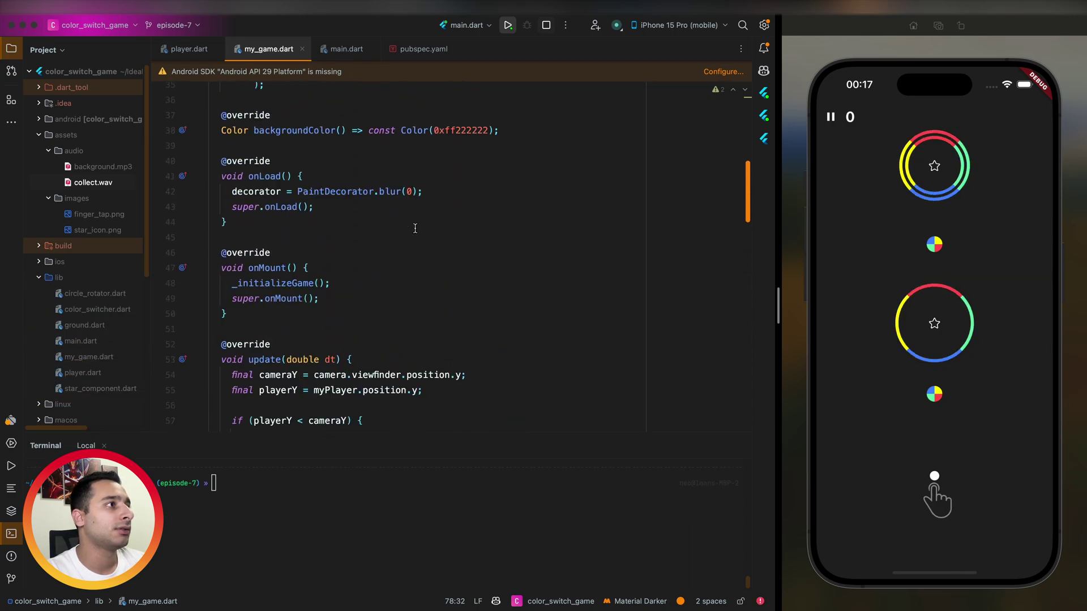
scroll(414, 228, "up", 1)
key("Return")
type("FlameAudio.bgm.initialize();")
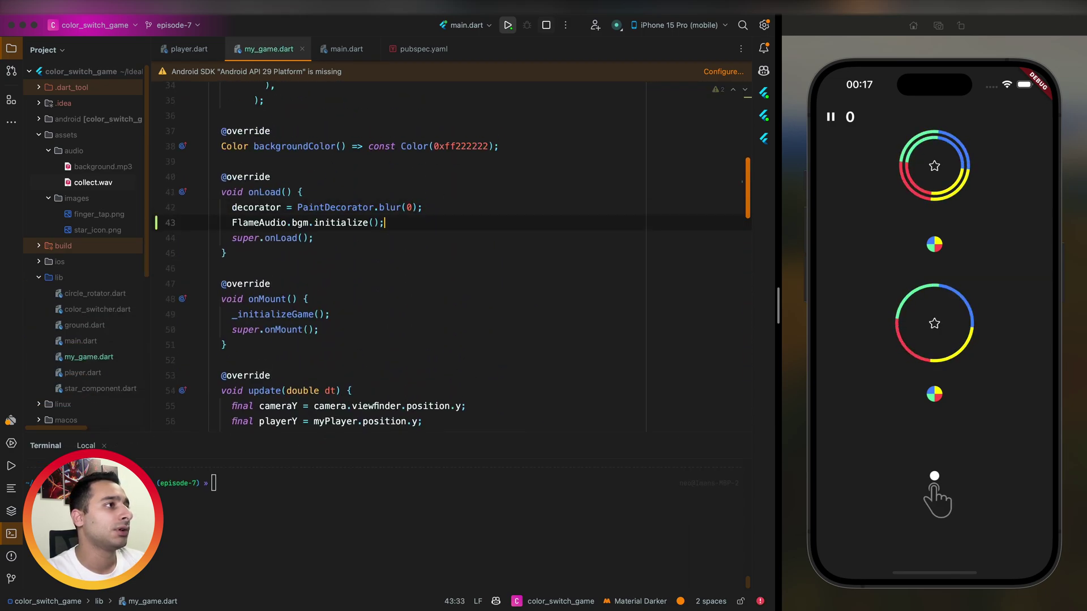
key("alt+Return")
key("Return")
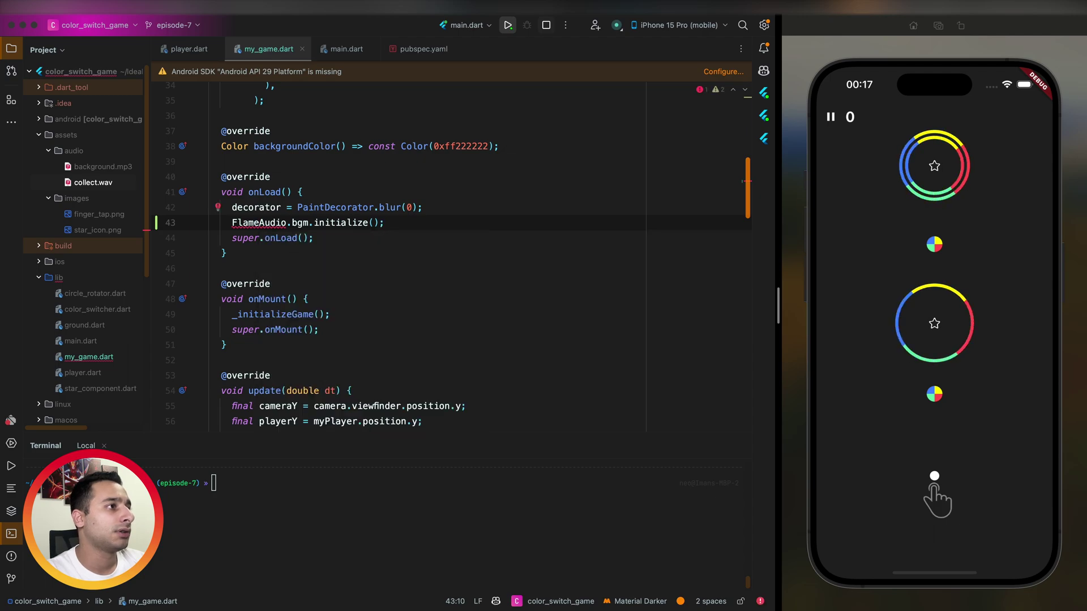
Inspect the initialize definition, then close all tabs except my_game.dart
left_click(340, 224, "ctrl")
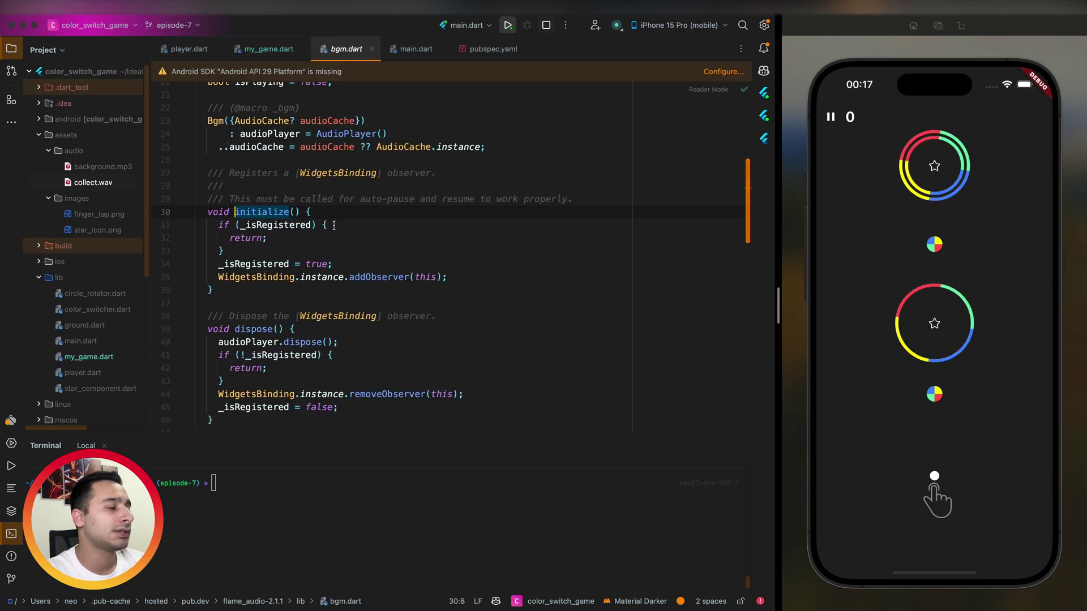
left_click_drag(209, 212, 235, 211)
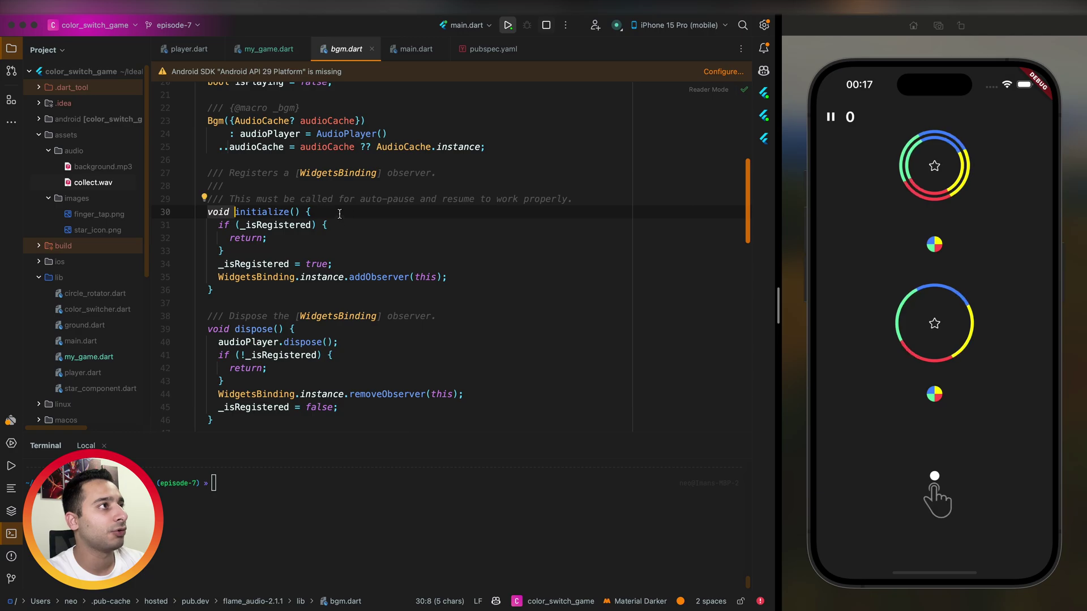
left_click(269, 48)
right_click(269, 48)
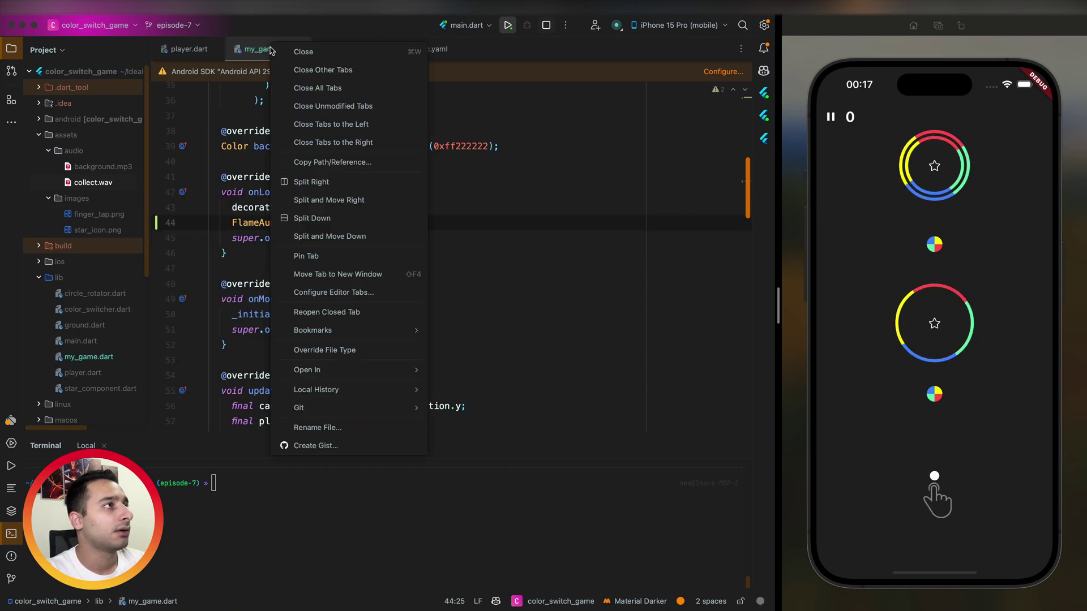
left_click(324, 69)
Review the bgm play, stop, pause and resume examples on the Background music page
key("ctrl+Right")
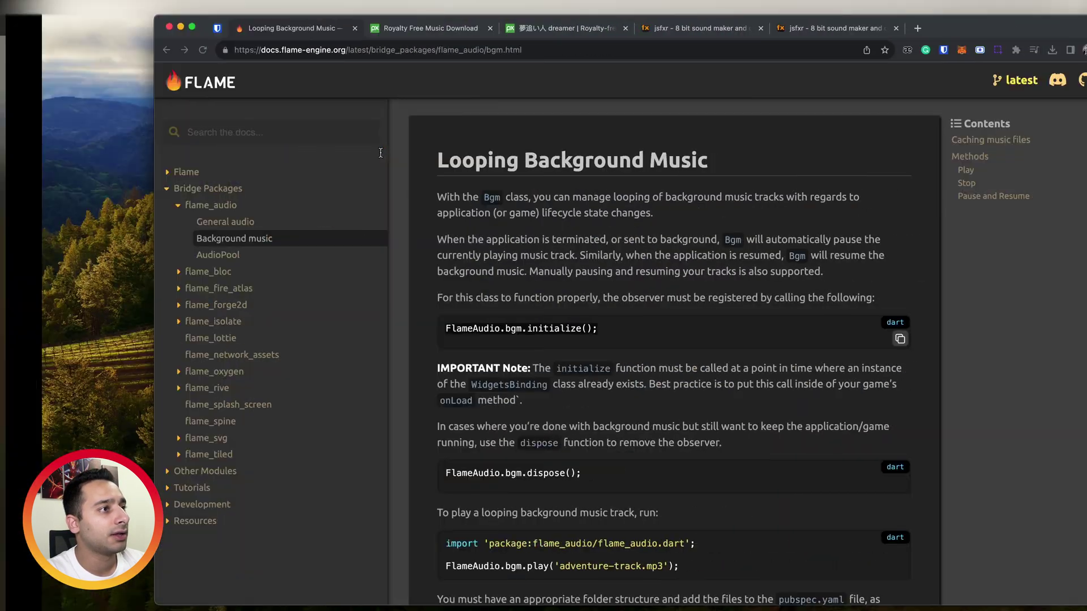
scroll(537, 439, "down", 5)
mouse_move(544, 229)
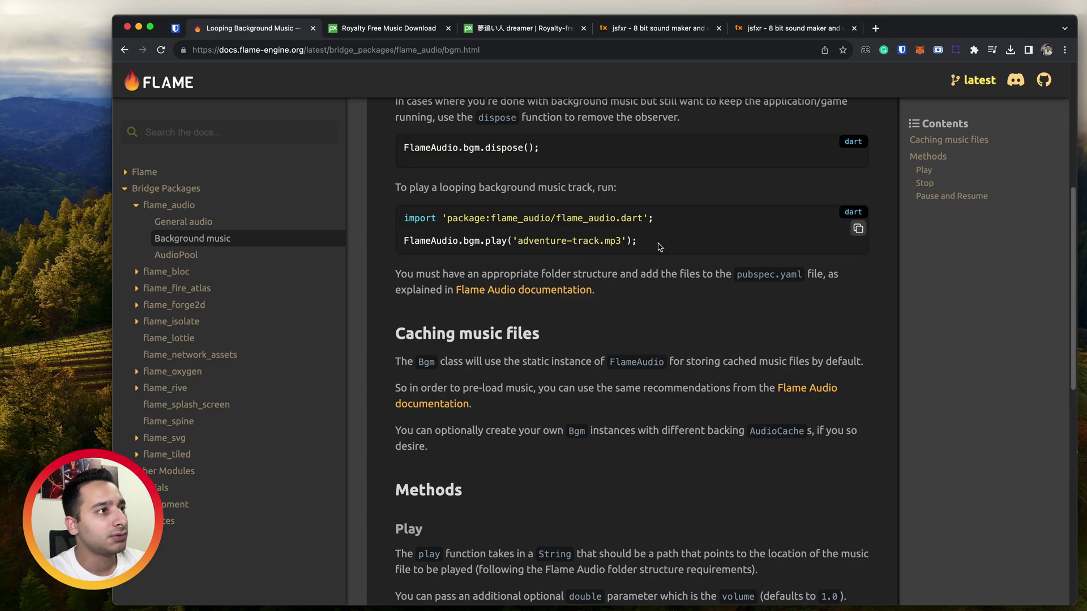
left_click_drag(643, 241, 400, 241)
key("super+c")
scroll(474, 299, "down", 3)
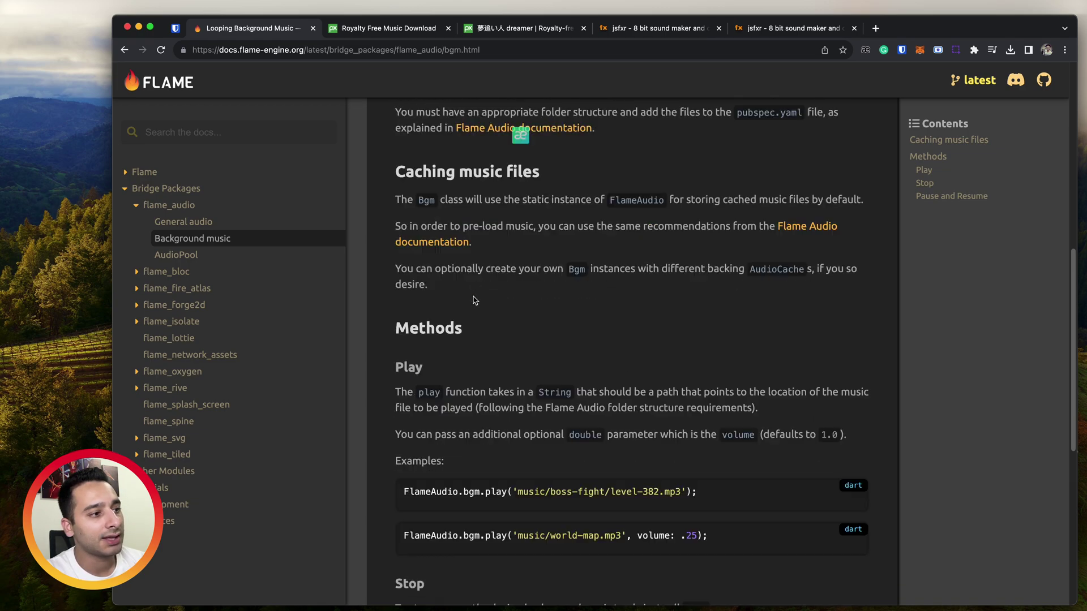
scroll(474, 299, "down", 4)
double_click(493, 303)
scroll(490, 337, "down", 2)
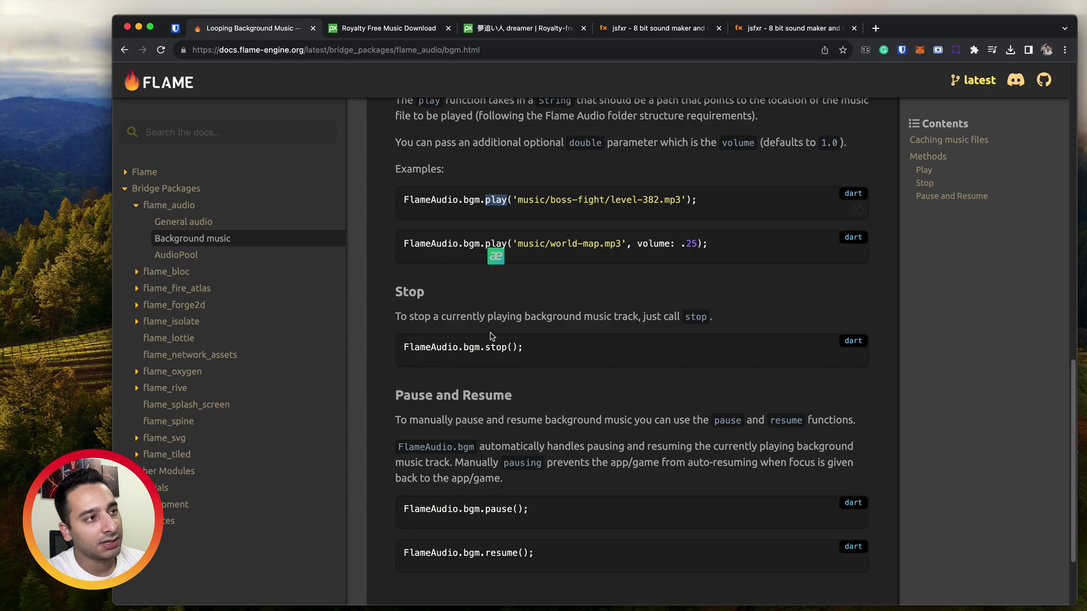
double_click(495, 346)
scroll(495, 347, "down", 3)
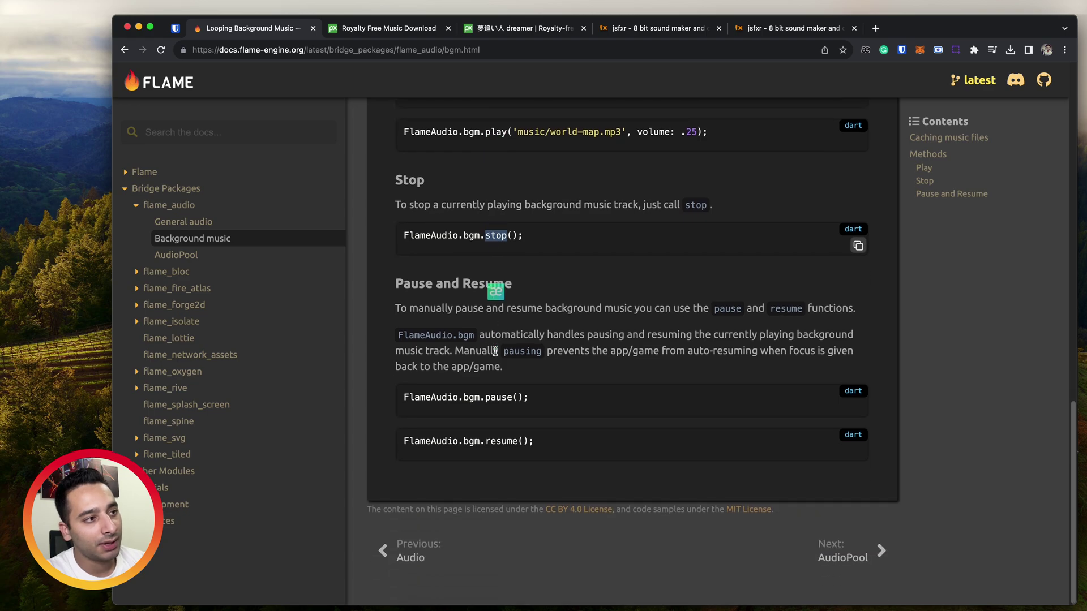
double_click(497, 400)
left_click(508, 443)
double_click(501, 443)
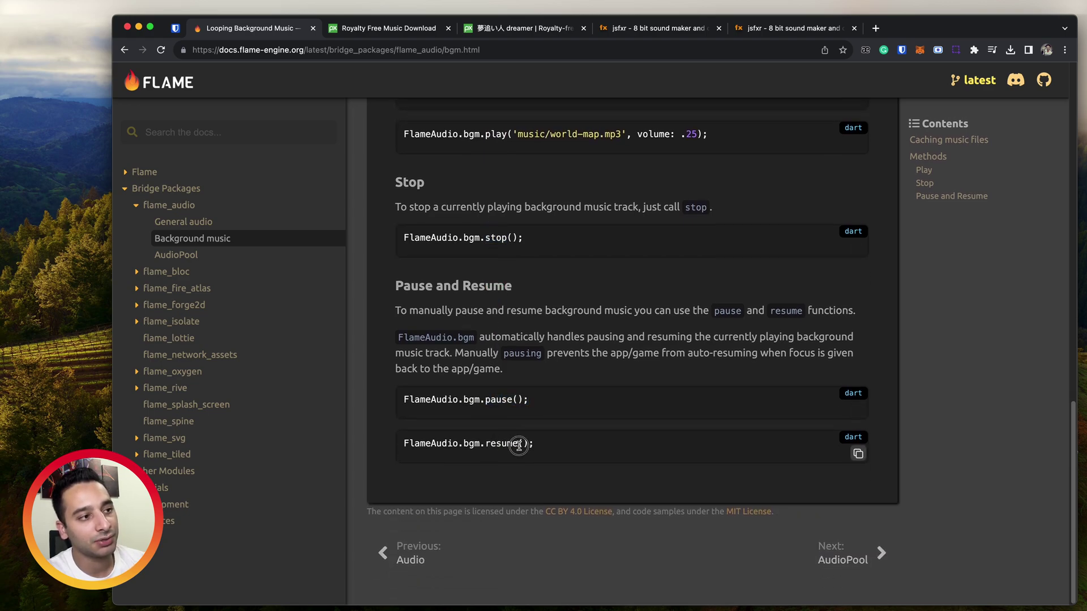
left_click_drag(552, 446, 408, 397)
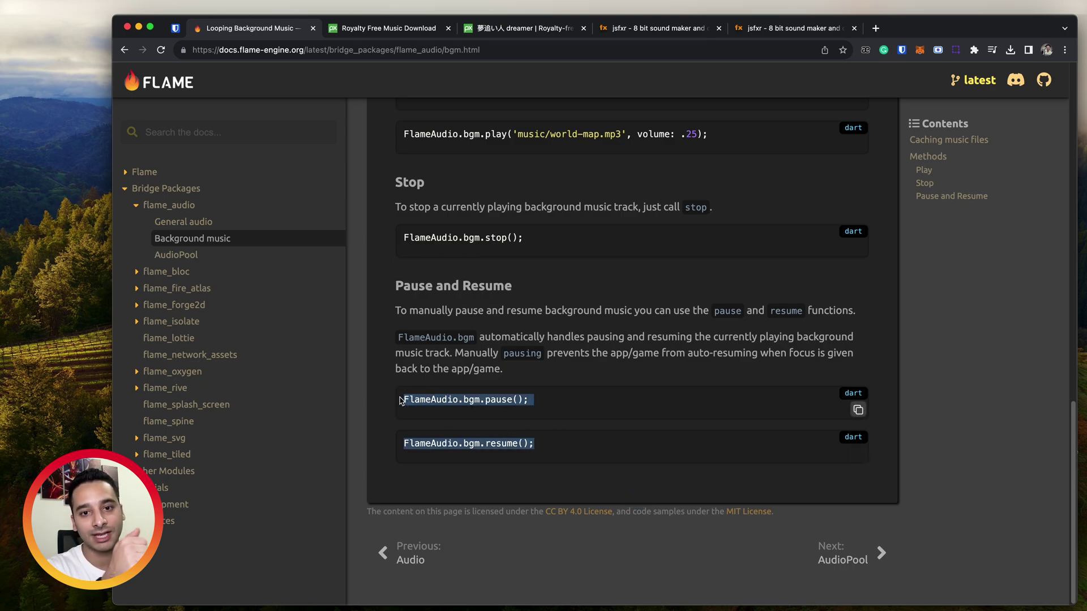
scroll(454, 327, "up", 3)
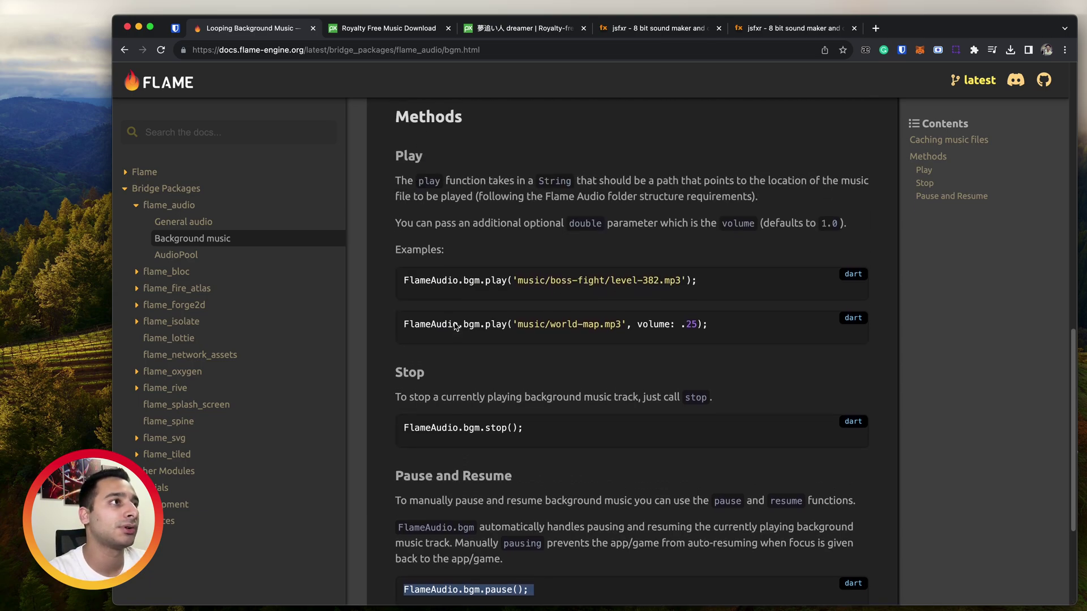
scroll(454, 326, "up", 3)
scroll(454, 326, "up", 3)
scroll(454, 326, "up", 3)
scroll(456, 327, "up", 1)
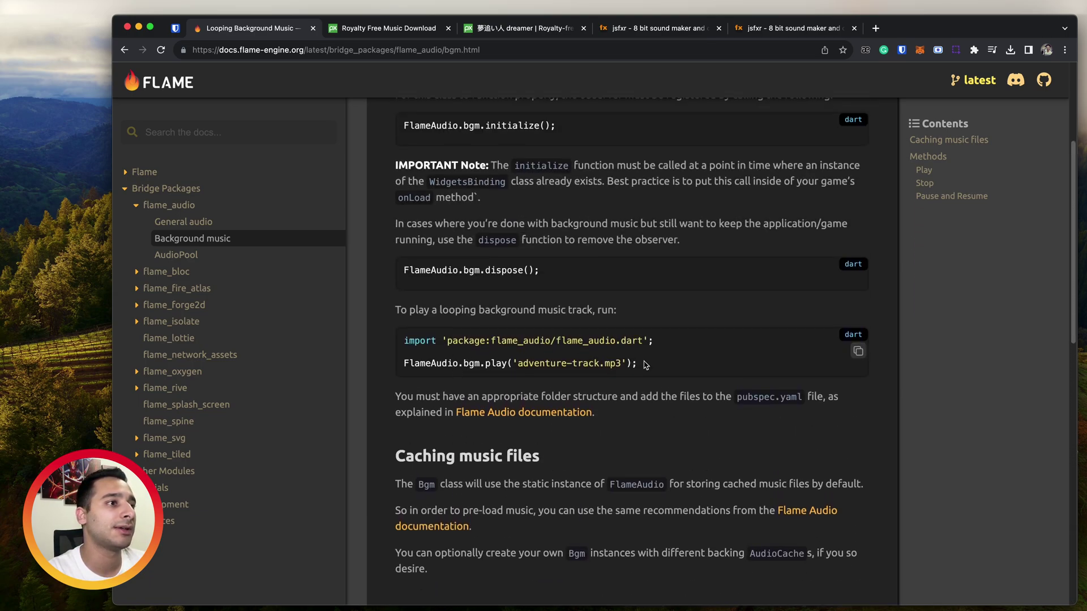
Copy the looping FlameAudio.bgm.play line and return to the editor desktop
triple_click(645, 365)
key("super+c")
key("ctrl+Right")
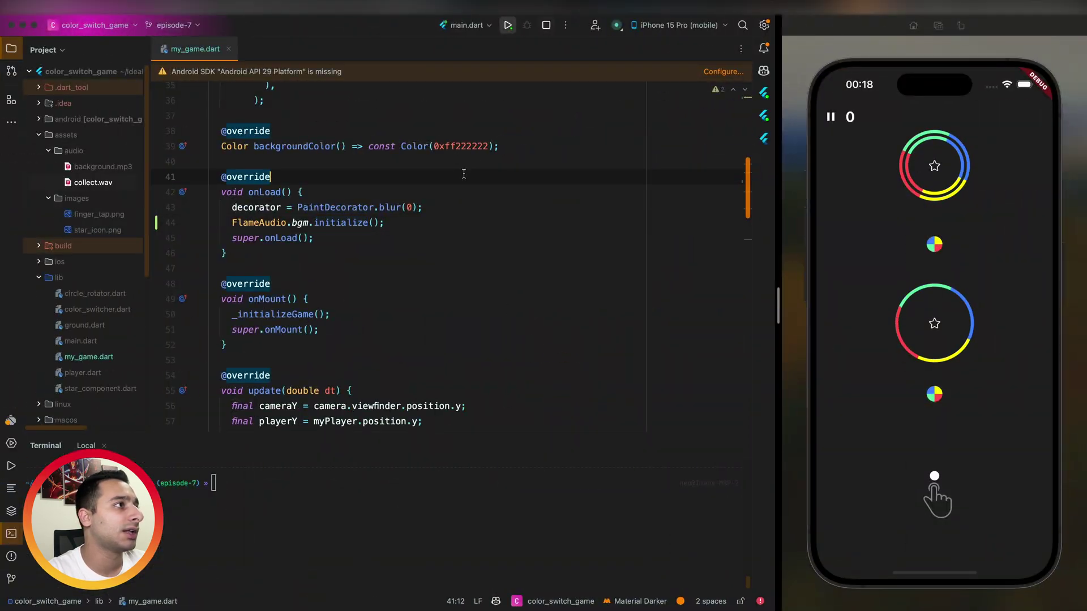
scroll(464, 174, "up", 5)
scroll(464, 174, "up", 2)
scroll(464, 174, "down", 10)
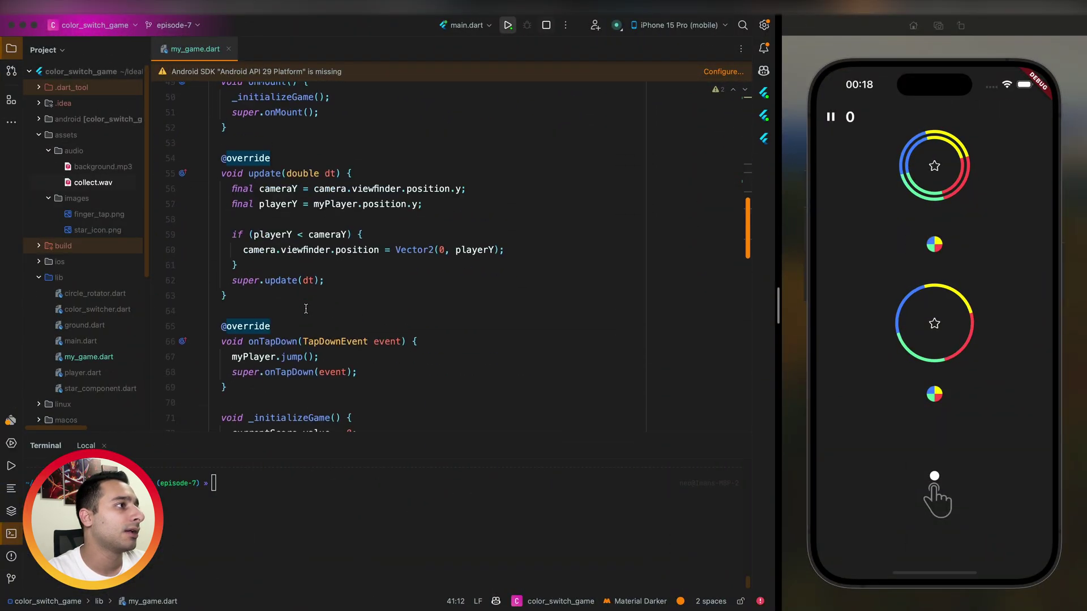
scroll(306, 311, "down", 5)
Fold my_game.dart and check _initializeGame's usages in onMount and gameOver
key("ctrl+shift+minus")
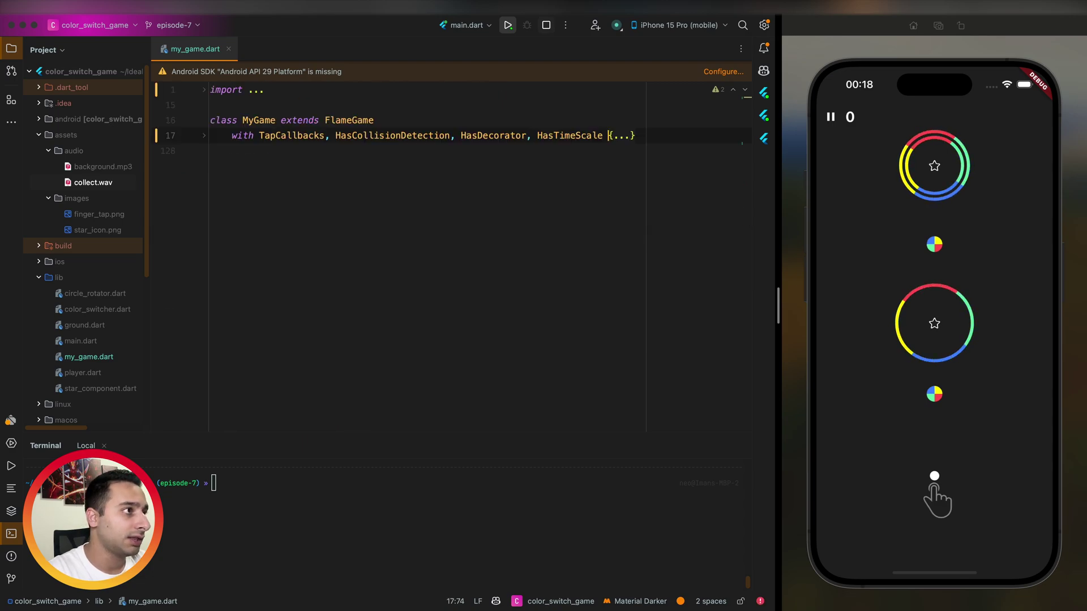
left_click(622, 136)
scroll(357, 231, "down", 5)
scroll(358, 231, "down", 5)
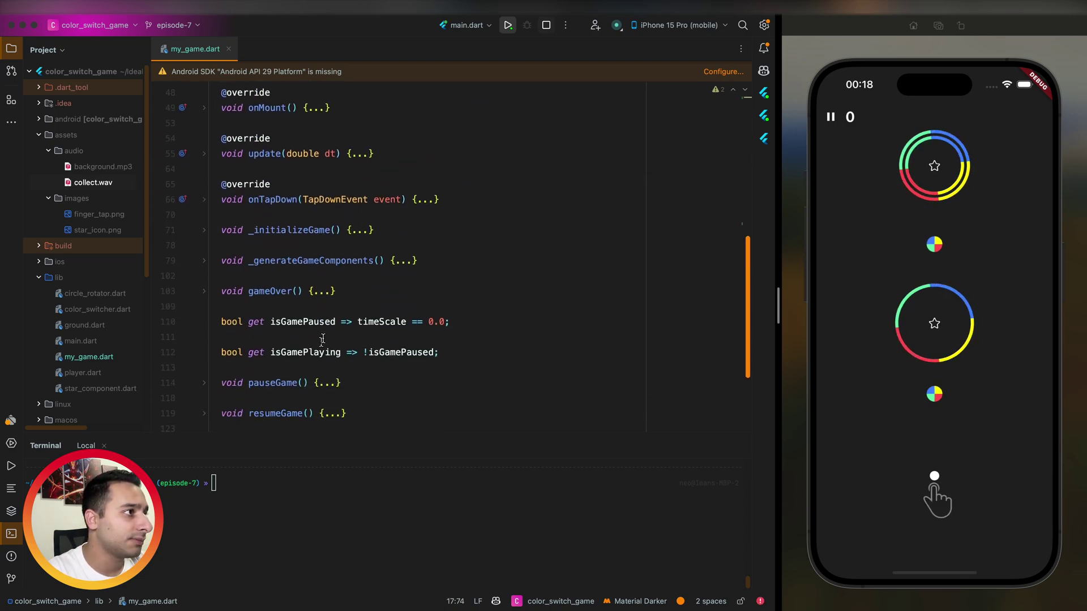
left_click(358, 231)
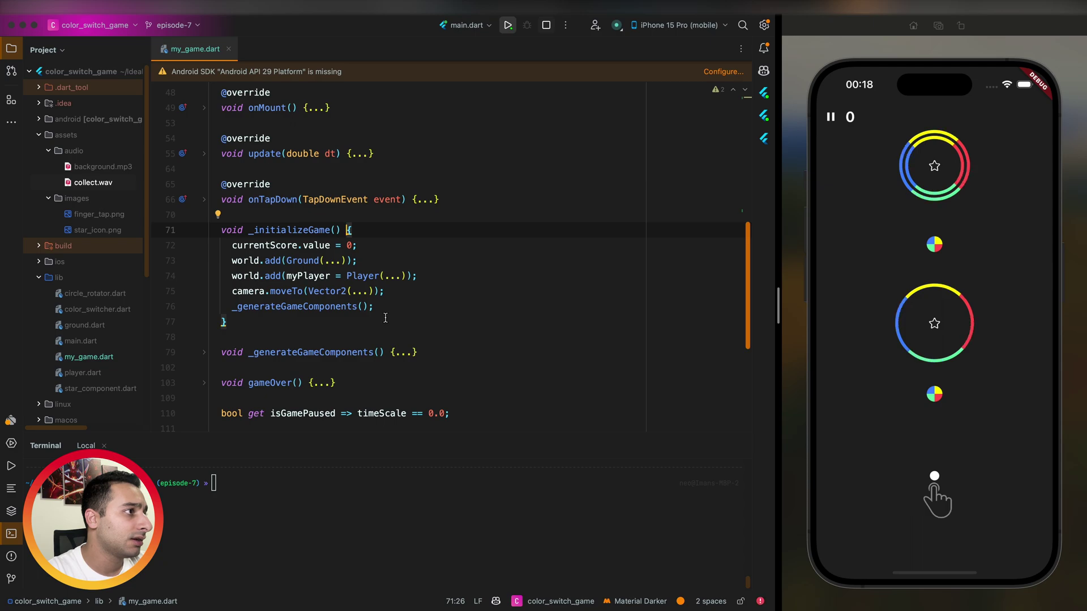
left_click(315, 230, "super")
key("Escape")
key("super+b")
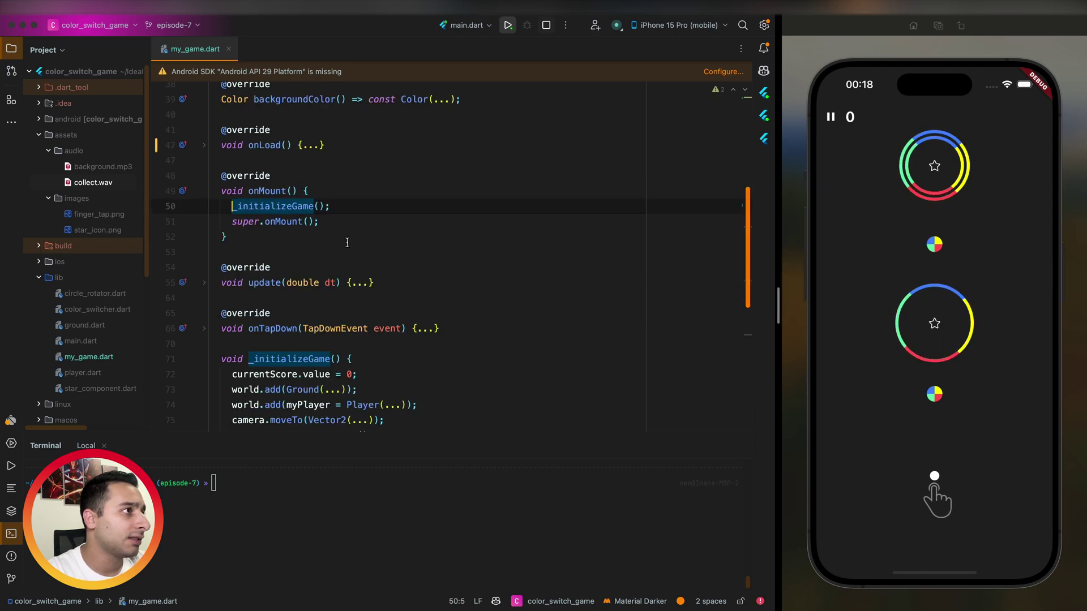
left_click(298, 206, "super")
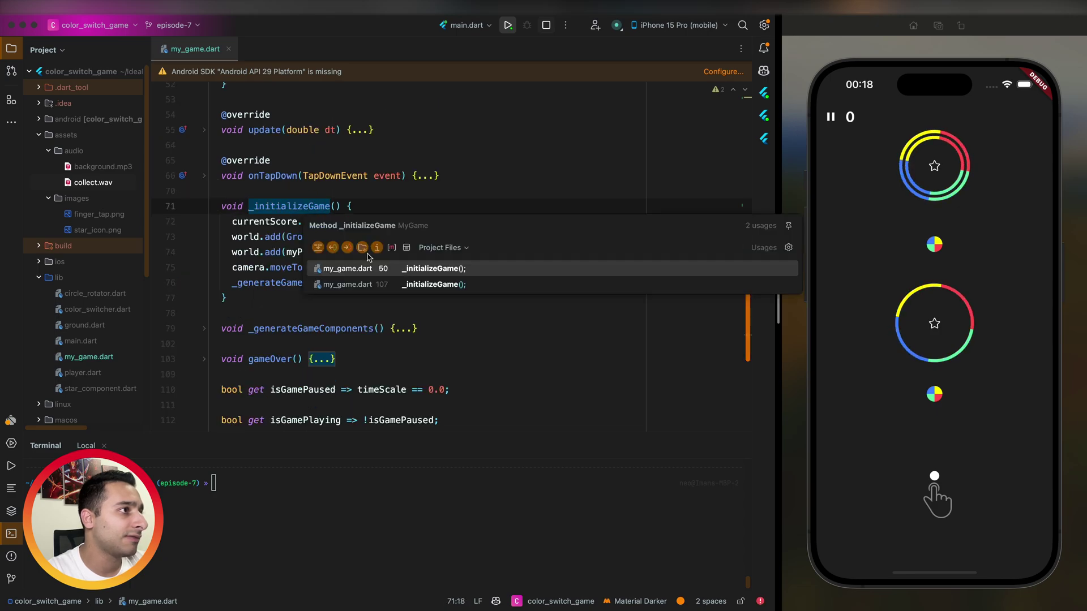
key("Down")
key("Return")
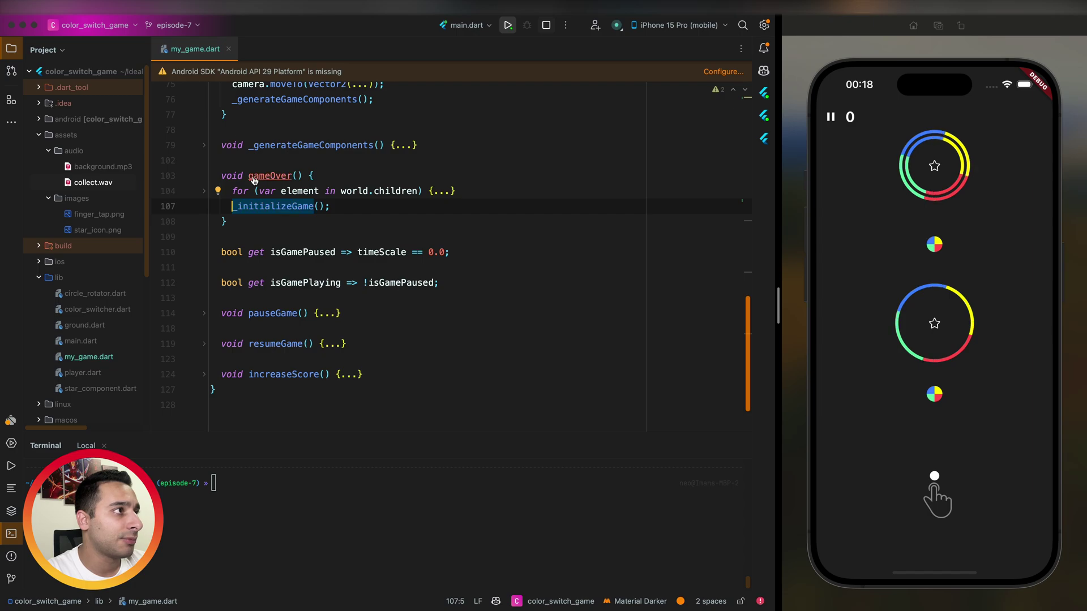
key("super+b")
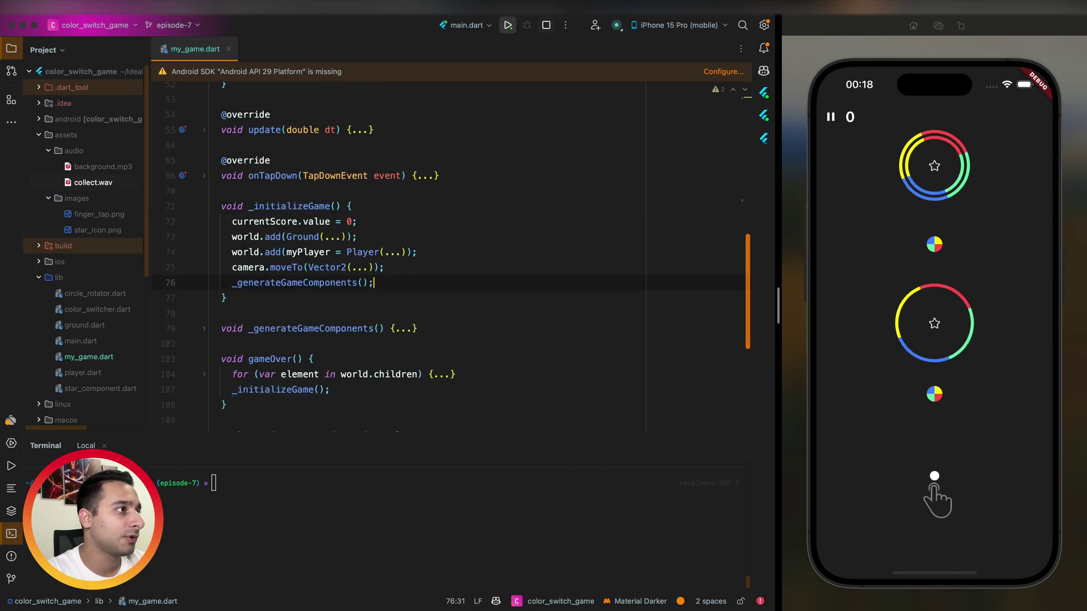
Paste FlameAudio.bgm.play after _generateGameComponents and set it to 'background.mp3'
key("Return")
key("super+v")
left_click(272, 297)
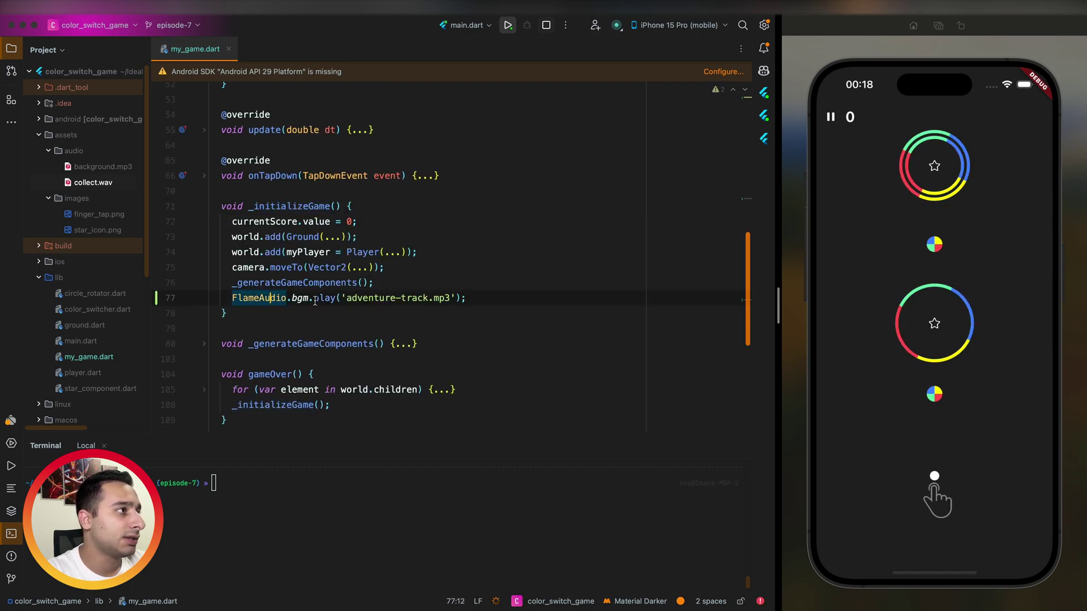
left_click(102, 167)
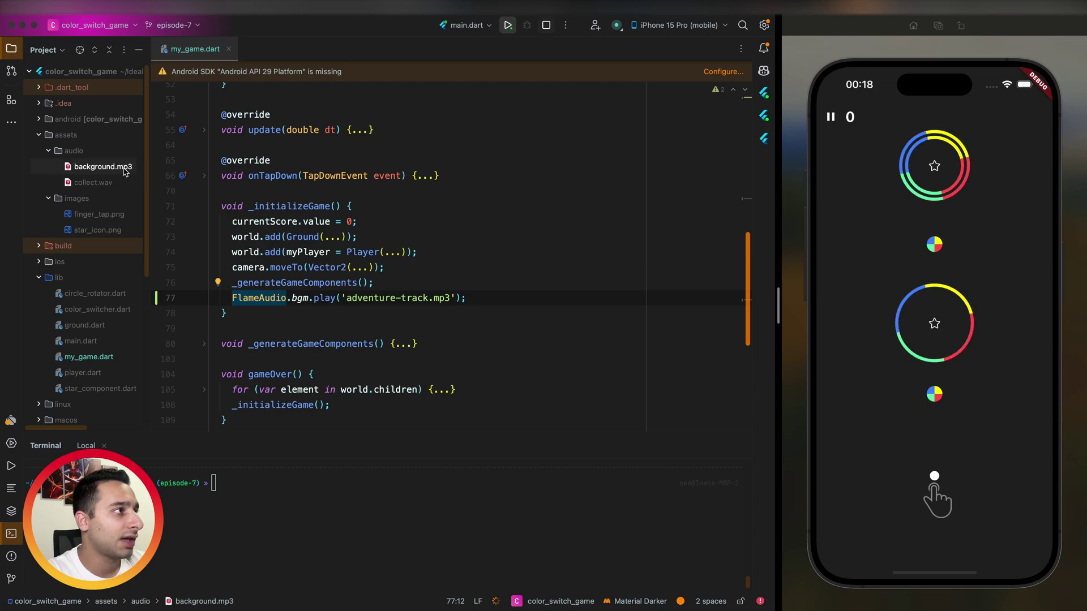
key("shift+F6")
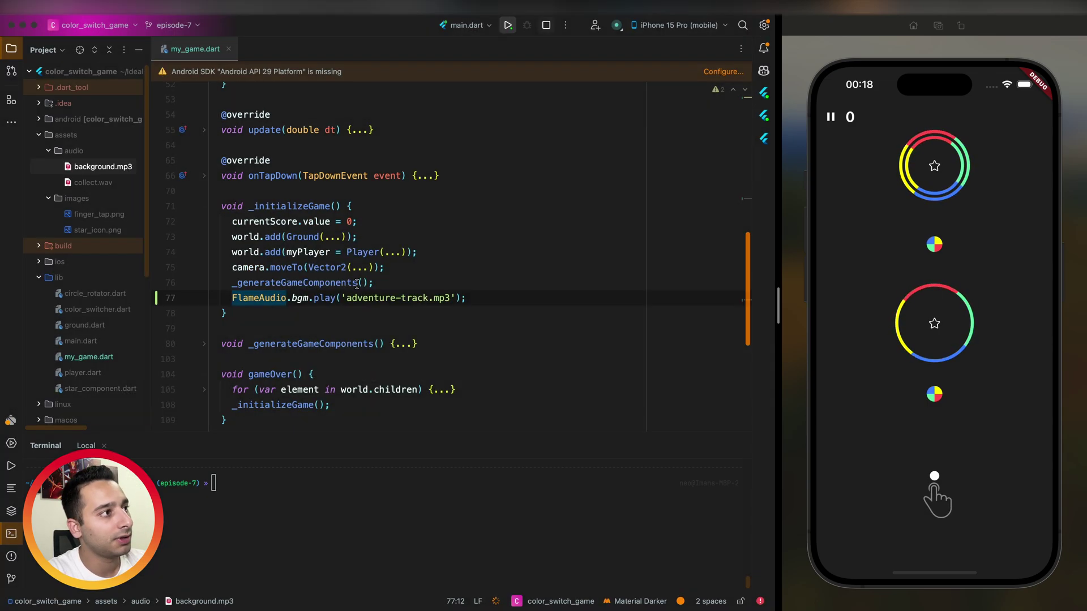
key("Escape")
double_click(347, 298)
type("background.mp3")
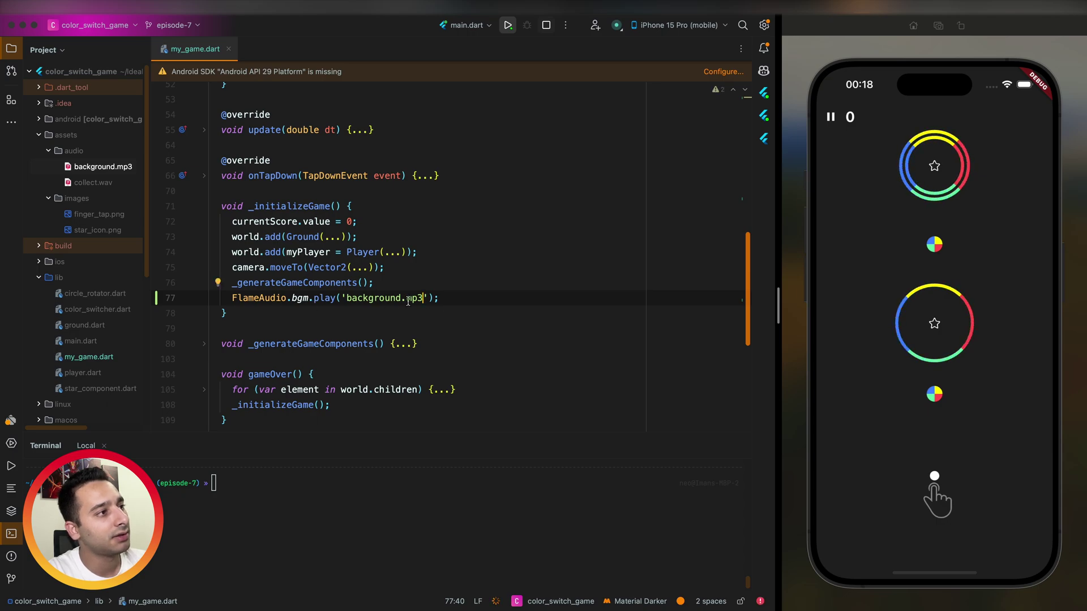
left_click_drag(439, 298, 233, 299)
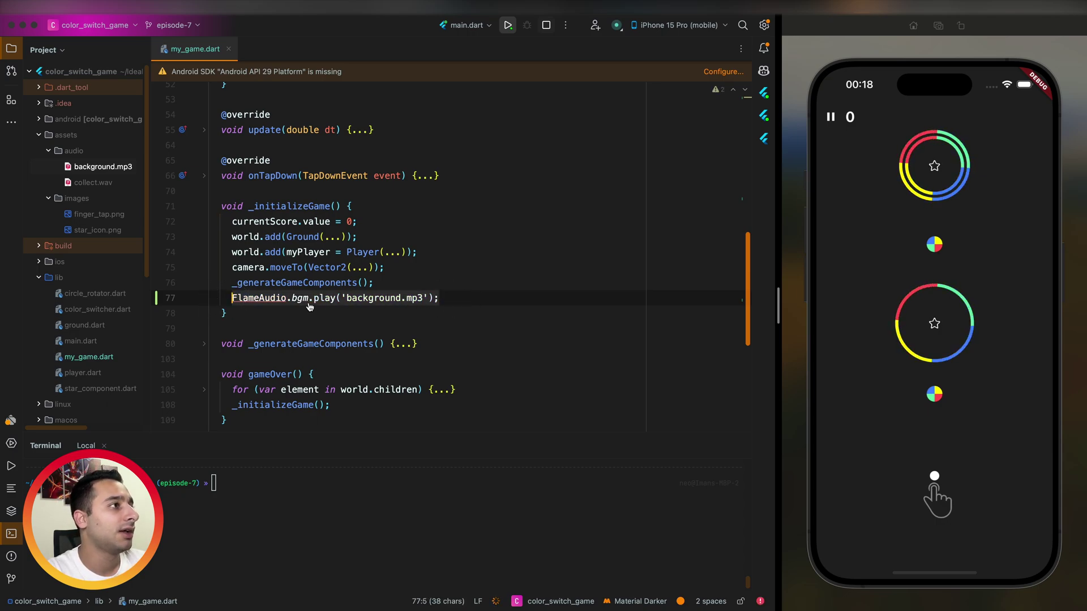
scroll(439, 244, "down", 5)
scroll(439, 243, "down", 5)
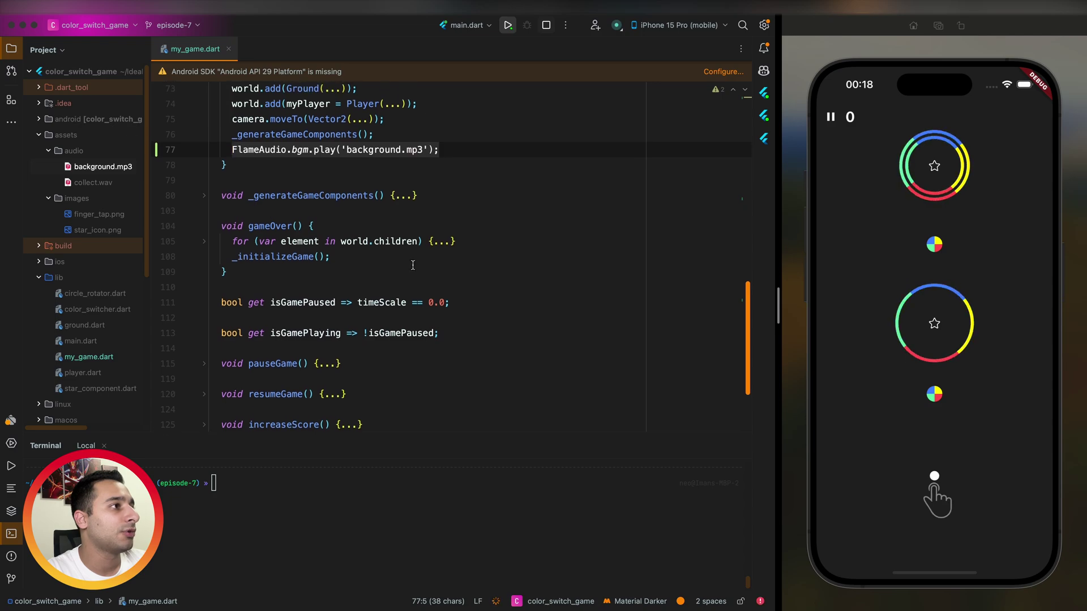
Paste the background music line as the first statement of gameOver in my_game.dart
left_click(439, 242)
left_click(316, 226)
key("Return")
key("super+v")
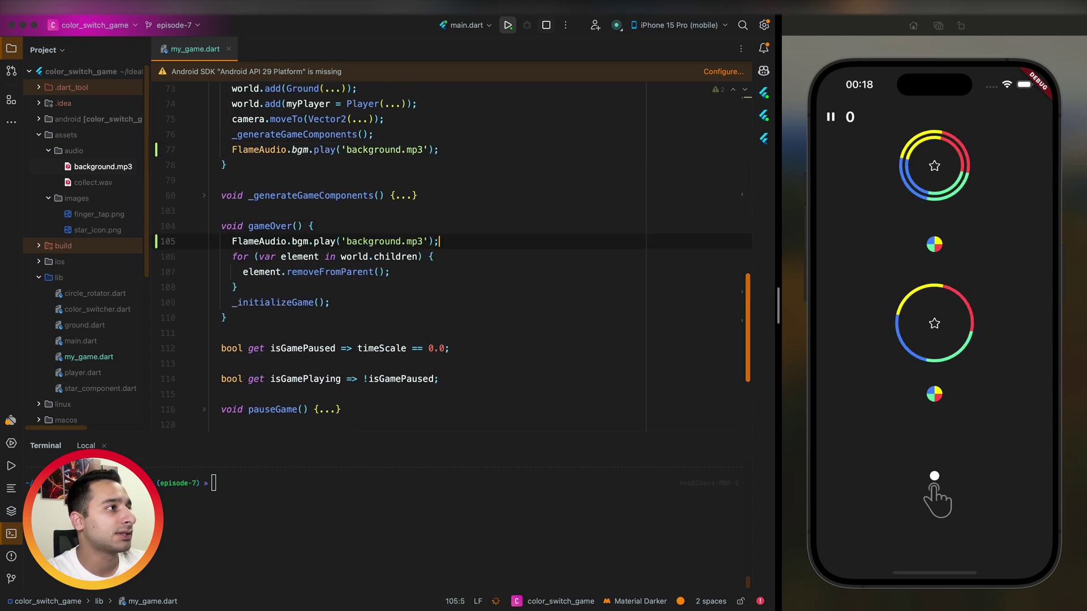
Change the pasted call to FlameAudio.bgm.stop() with no argument and hot-restart the game
double_click(325, 242)
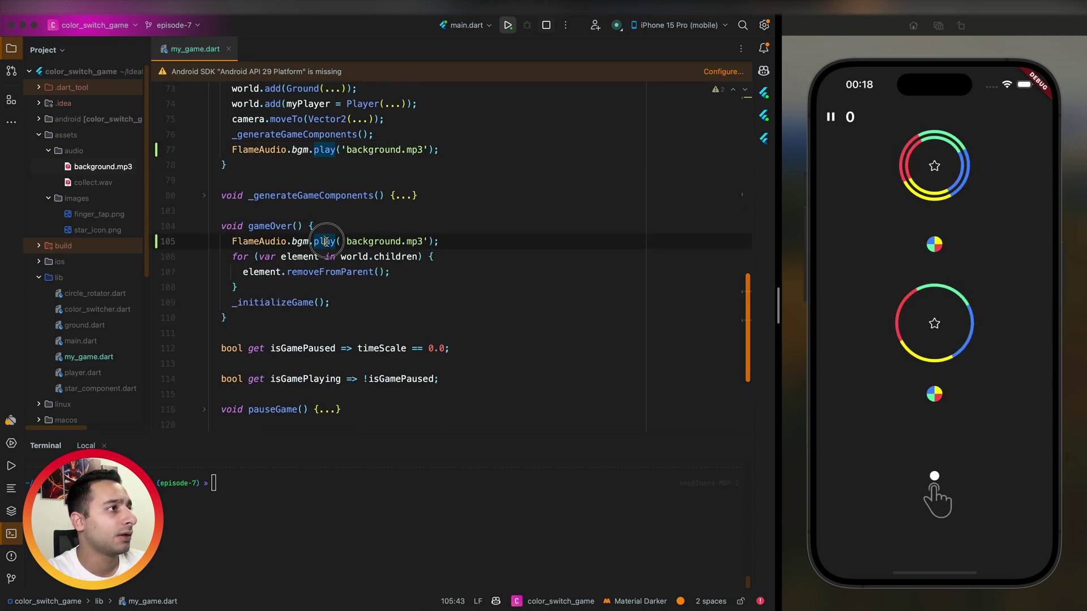
type("stop")
key("Escape")
left_click(363, 241)
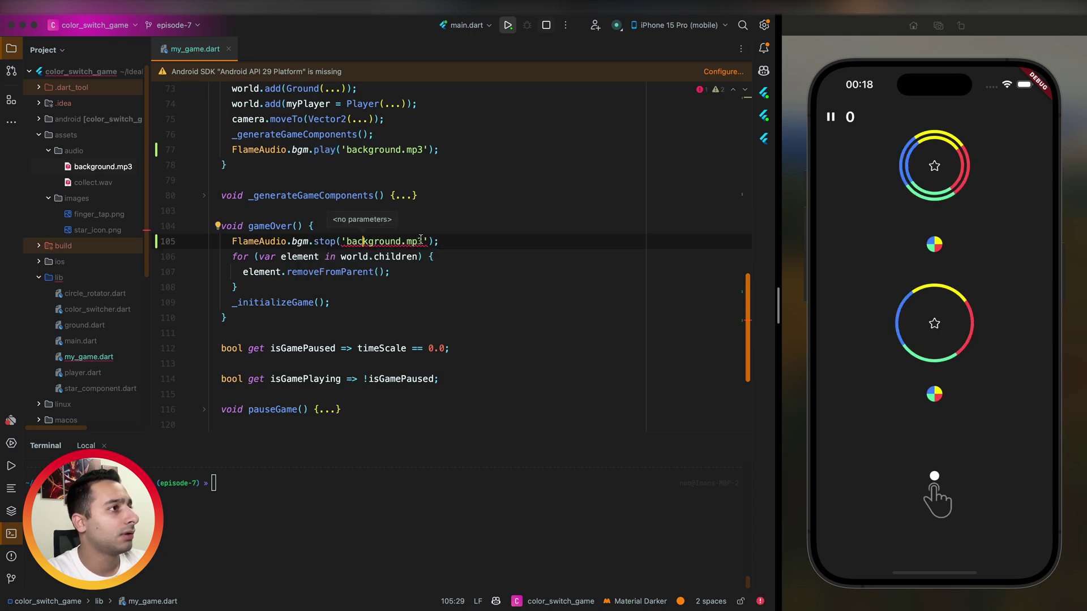
double_click(387, 242)
key("BackSpace")
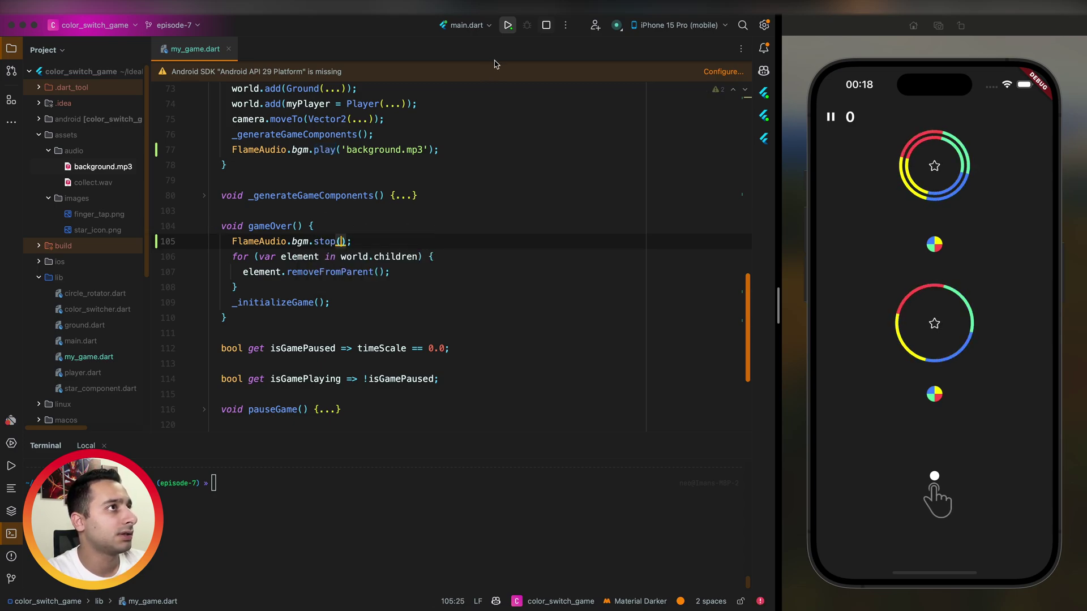
left_click(508, 25)
left_click(595, 288)
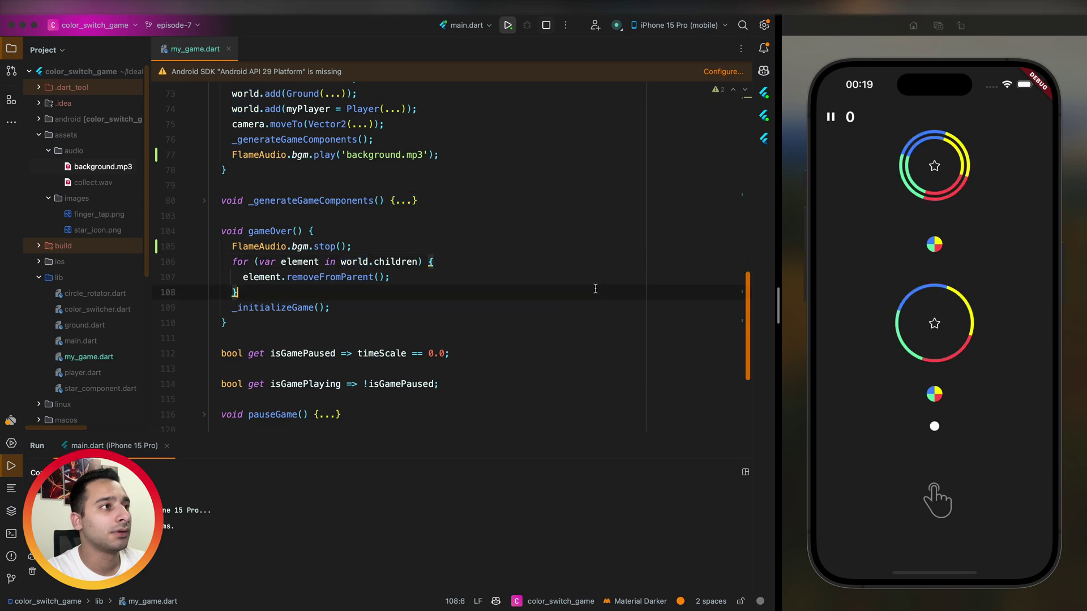
left_click(978, 460)
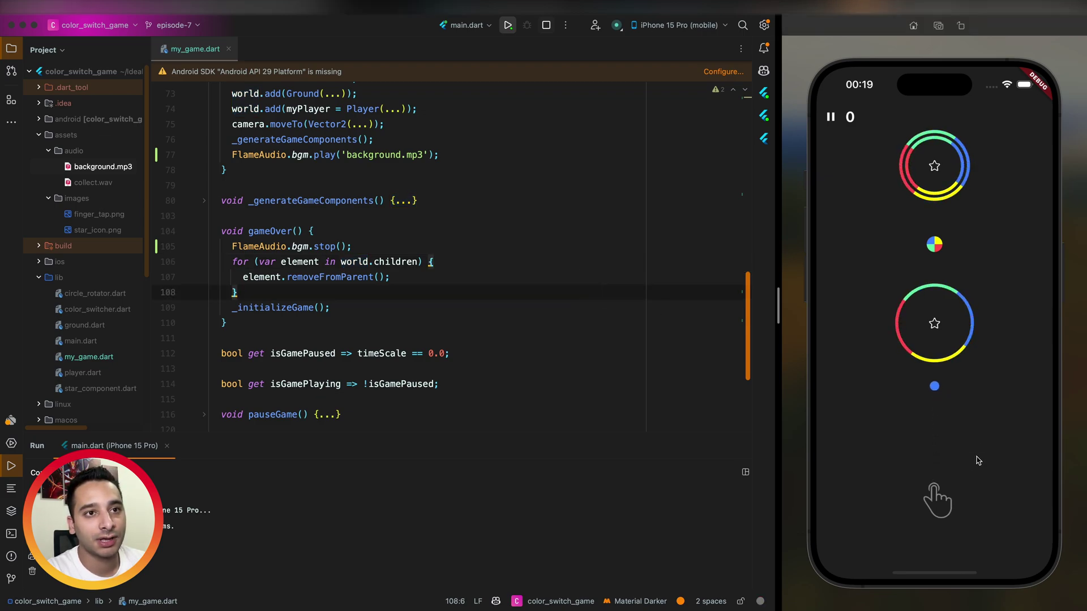
left_click(978, 460)
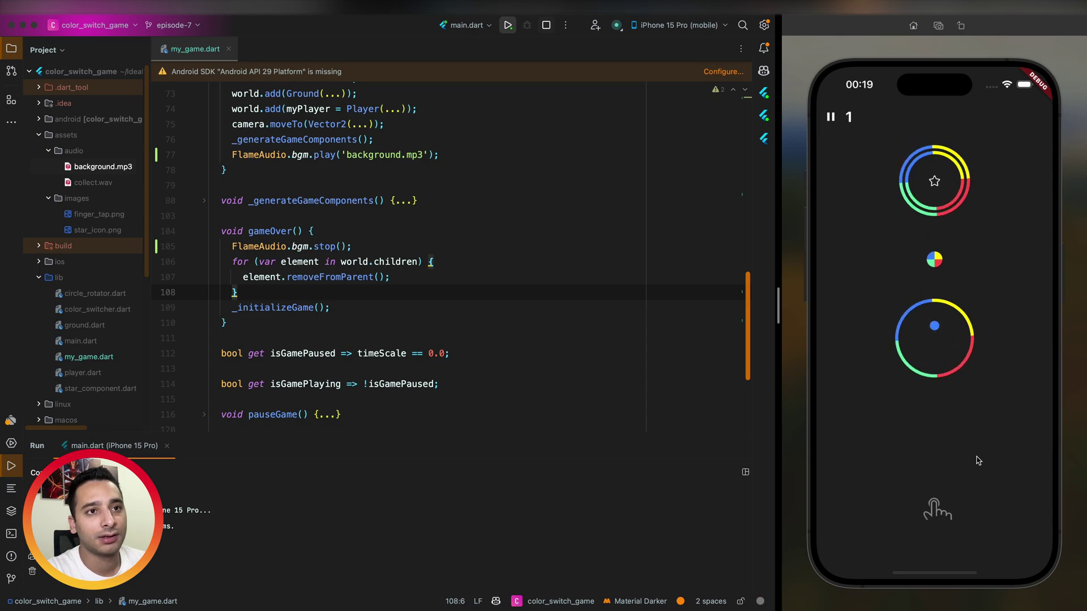
left_click(978, 461)
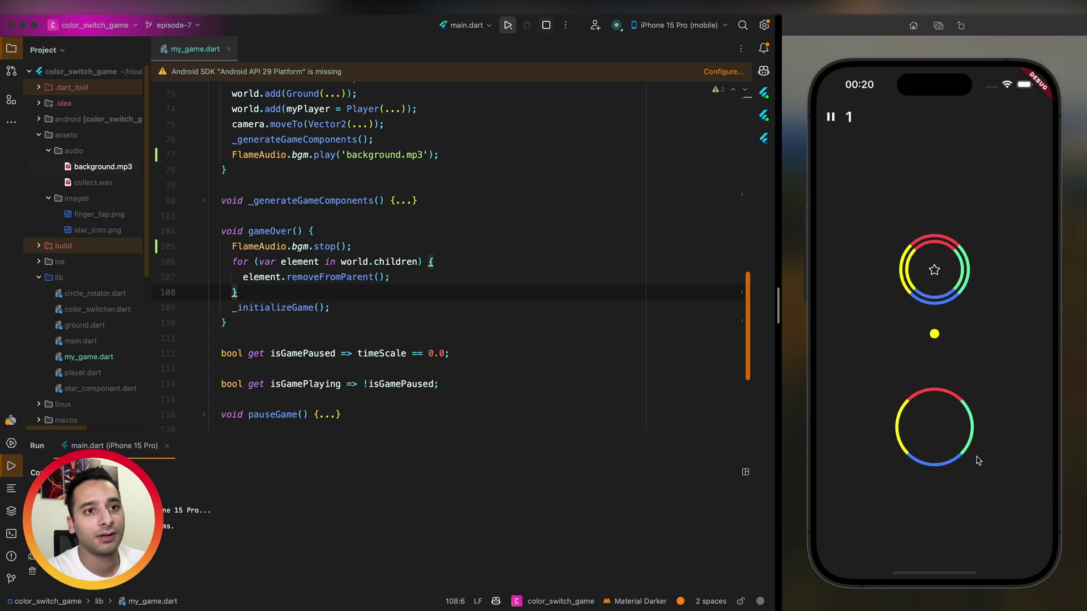
left_click(979, 460)
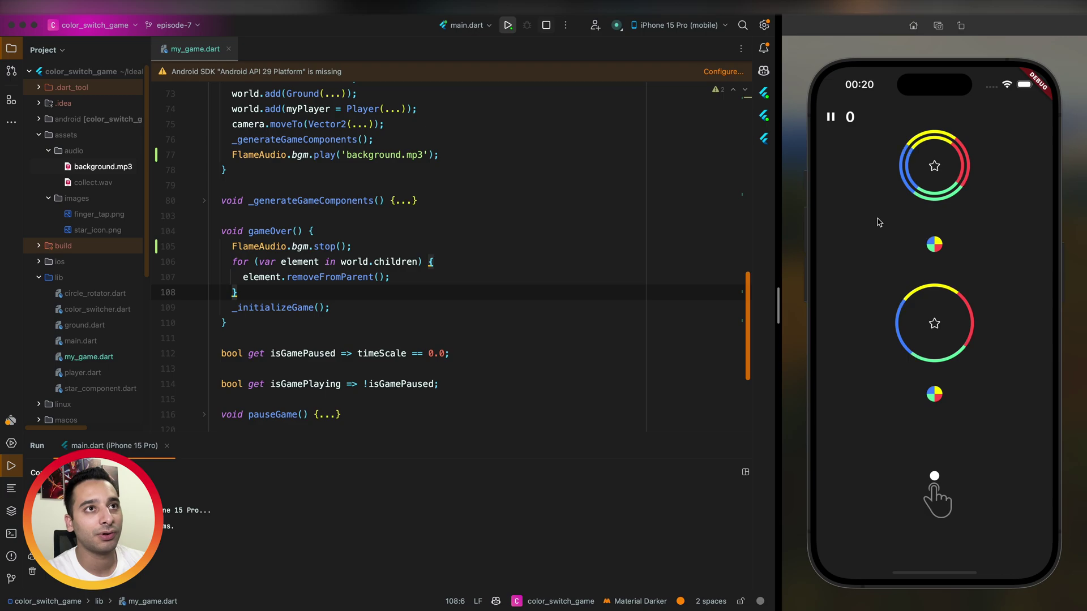
left_click(832, 118)
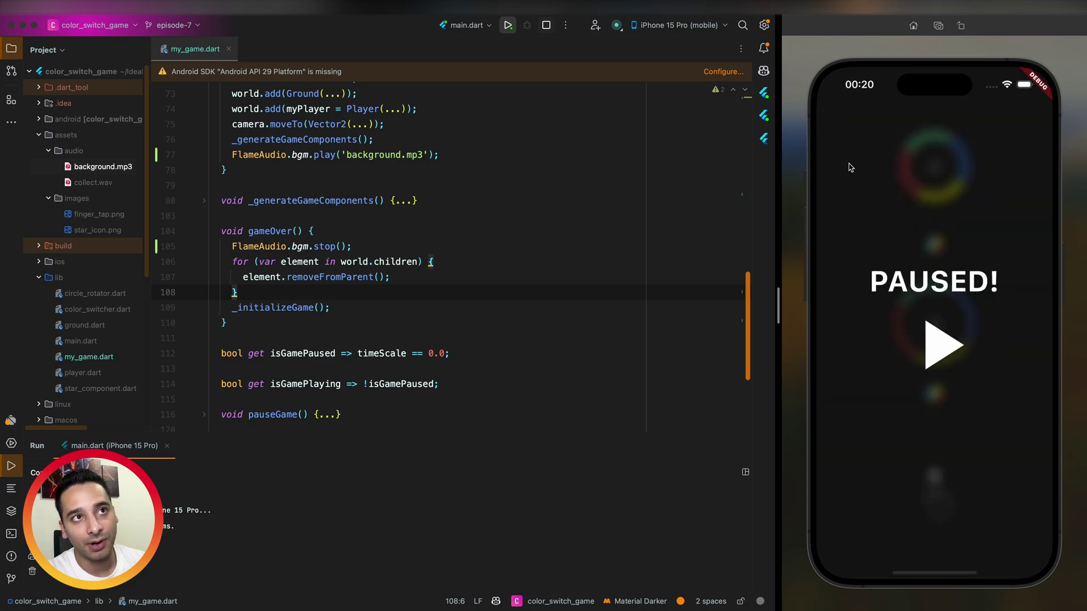
left_click(938, 353)
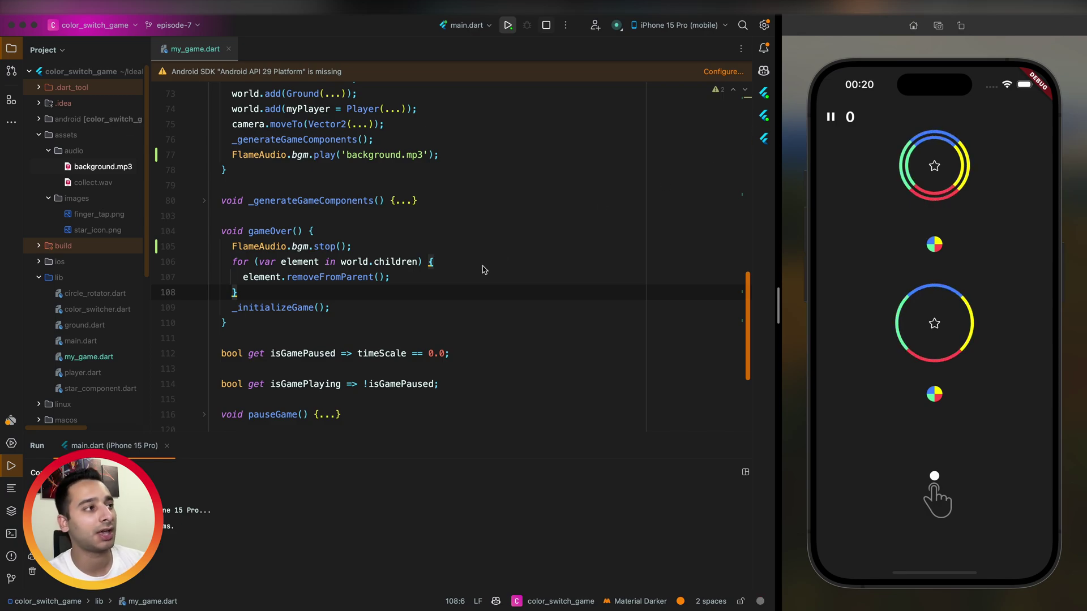
scroll(481, 269, "up", 7)
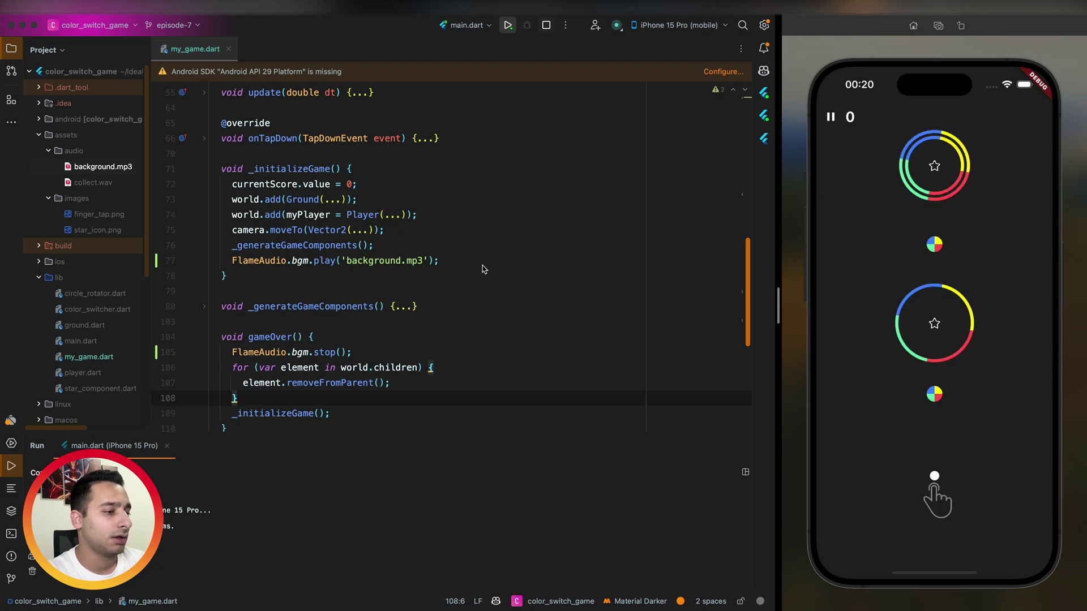
scroll(367, 376, "up", 5)
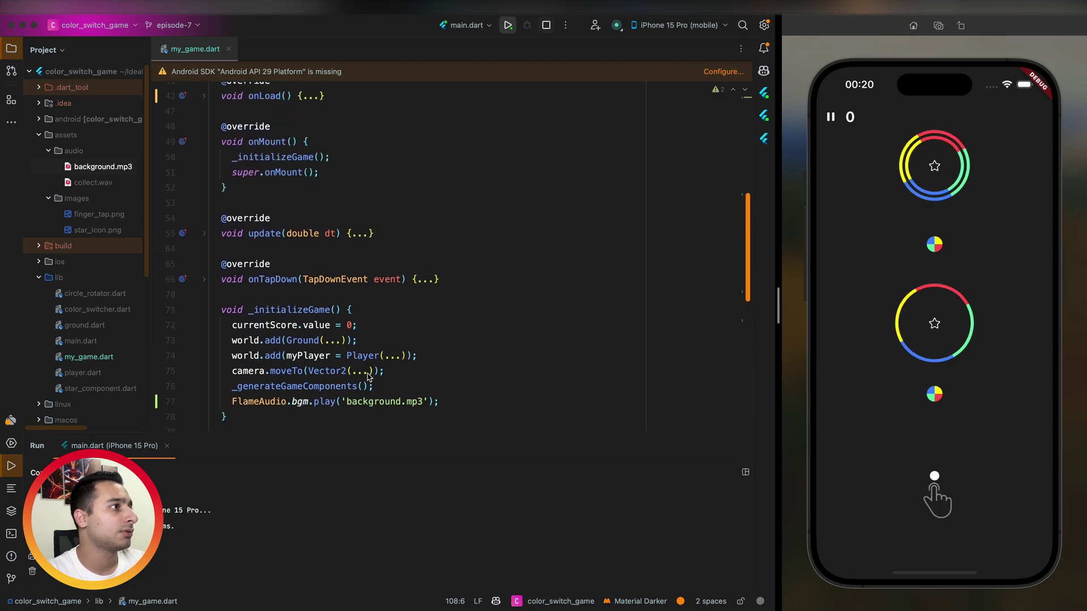
scroll(367, 376, "down", 10)
scroll(331, 300, "down", 5)
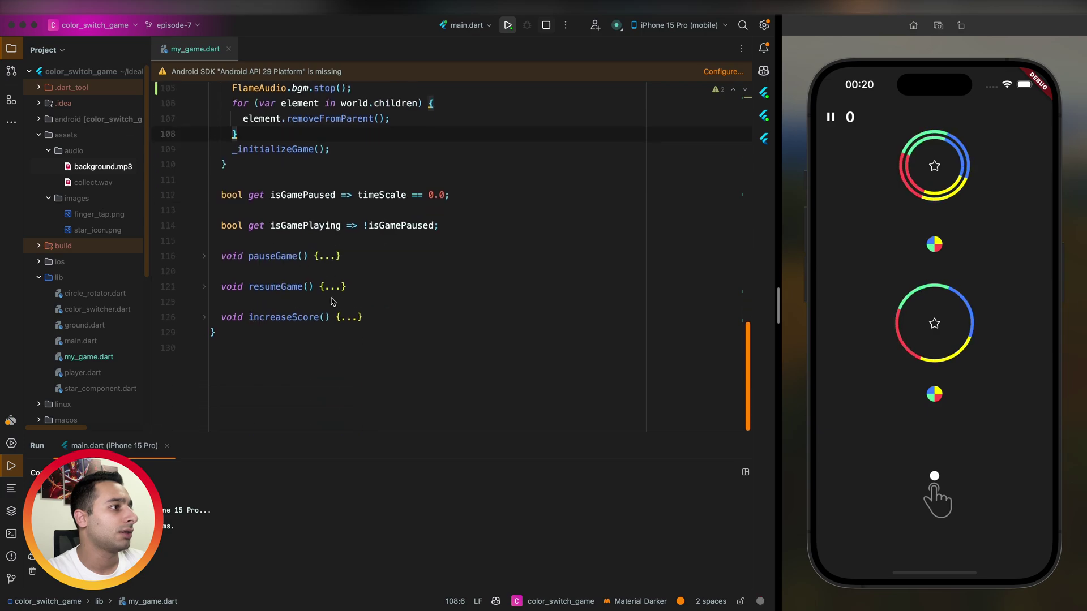
scroll(310, 189, "up", 4)
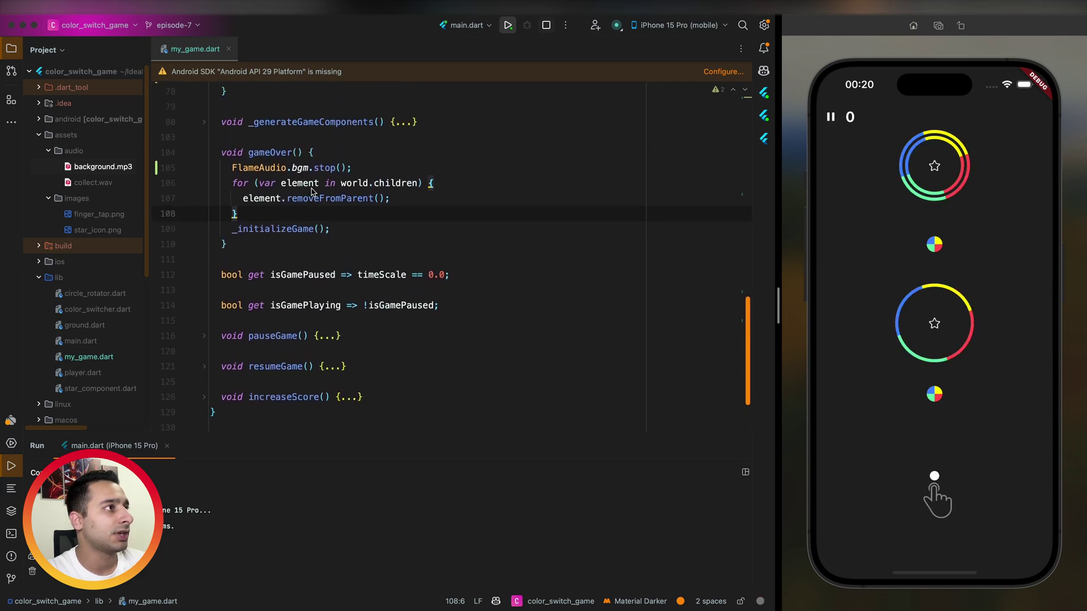
scroll(313, 192, "up", 4)
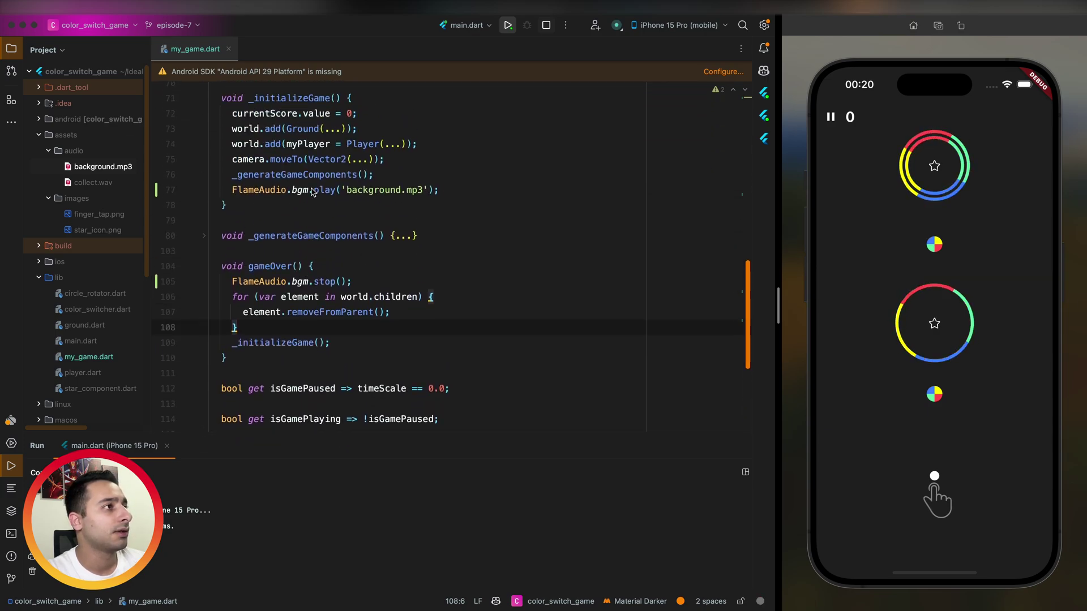
Add FlameAudio.bgm.pause() after the timeScale line in pauseGame
left_click(470, 188)
key("shift+Home")
key("ctrl+c")
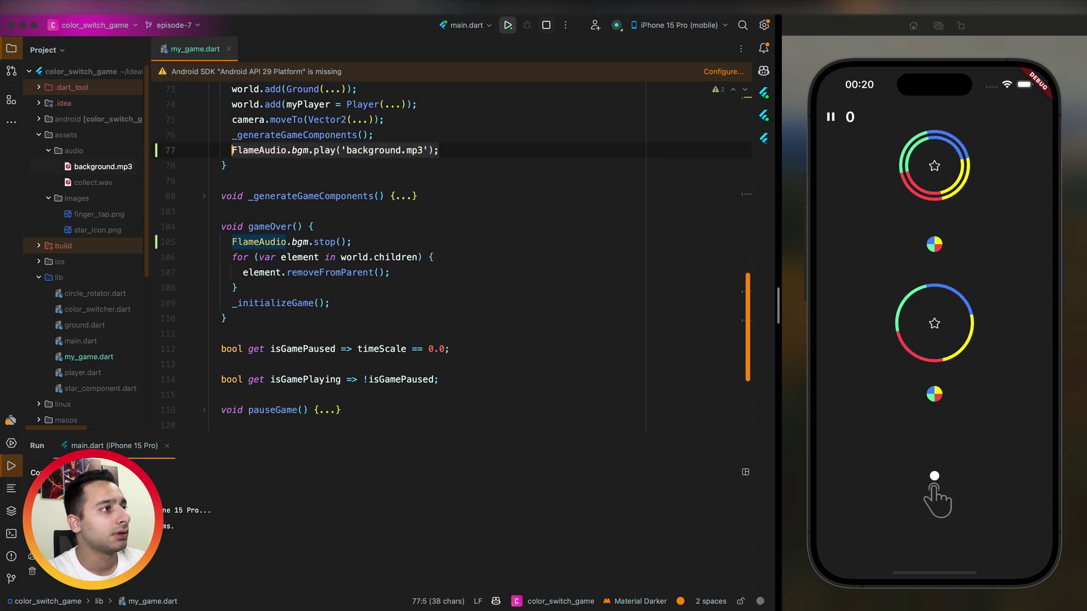
scroll(331, 256, "down", 5)
left_click(332, 255)
left_click(322, 286)
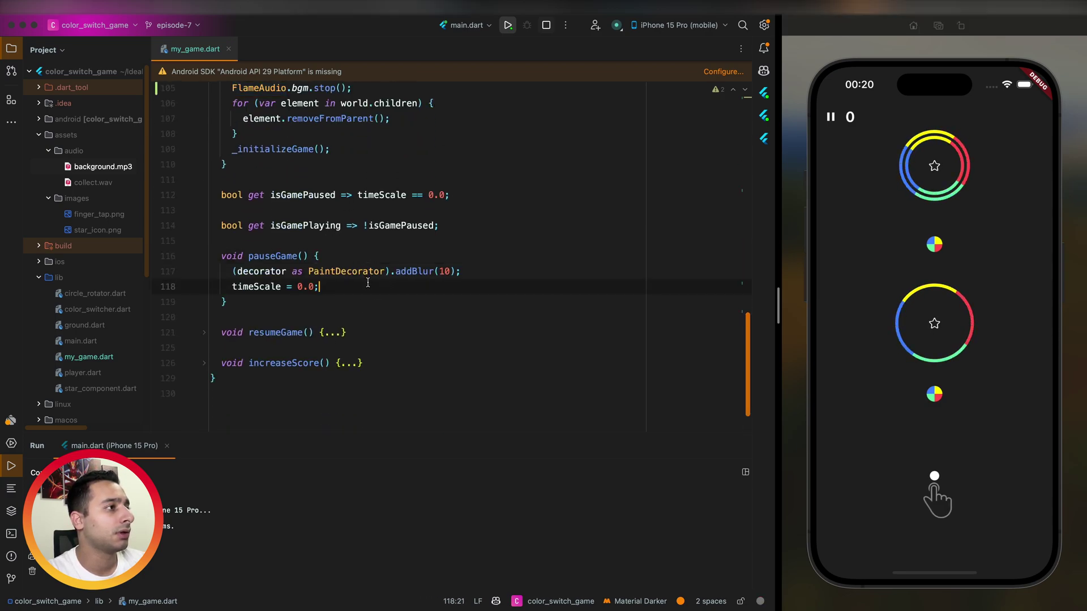
key("Return")
key("ctrl+v")
double_click(311, 301)
type("pau")
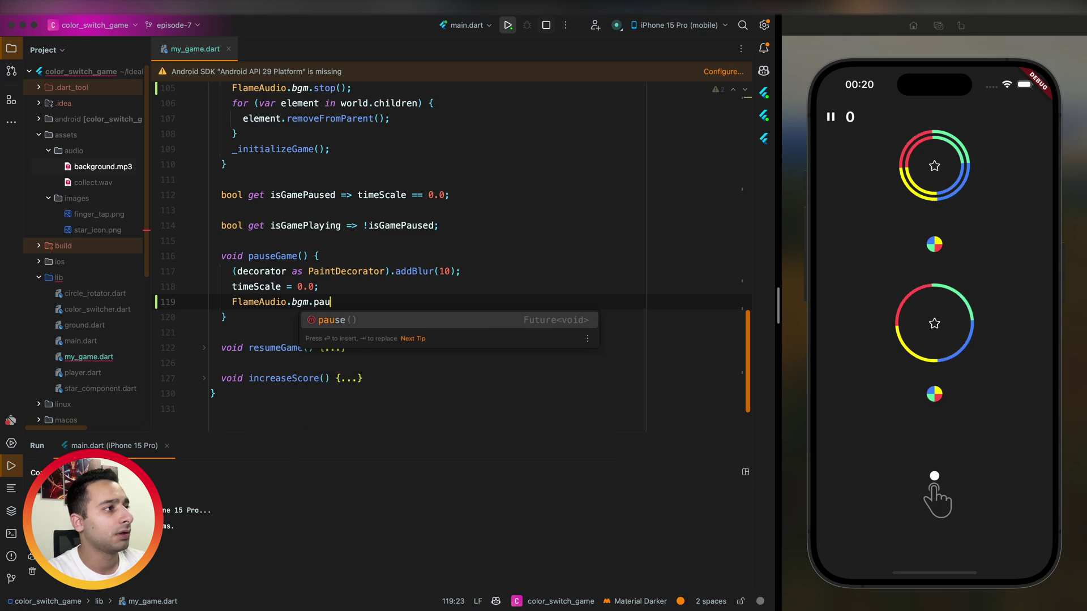
key("Tab")
Add FlameAudio.bgm.resume() after the timeScale line in resumeGame
key("Home")
key("shift+End")
key("ctrl+c")
left_click(332, 347)
key("End")
key("Return")
key("ctrl+v")
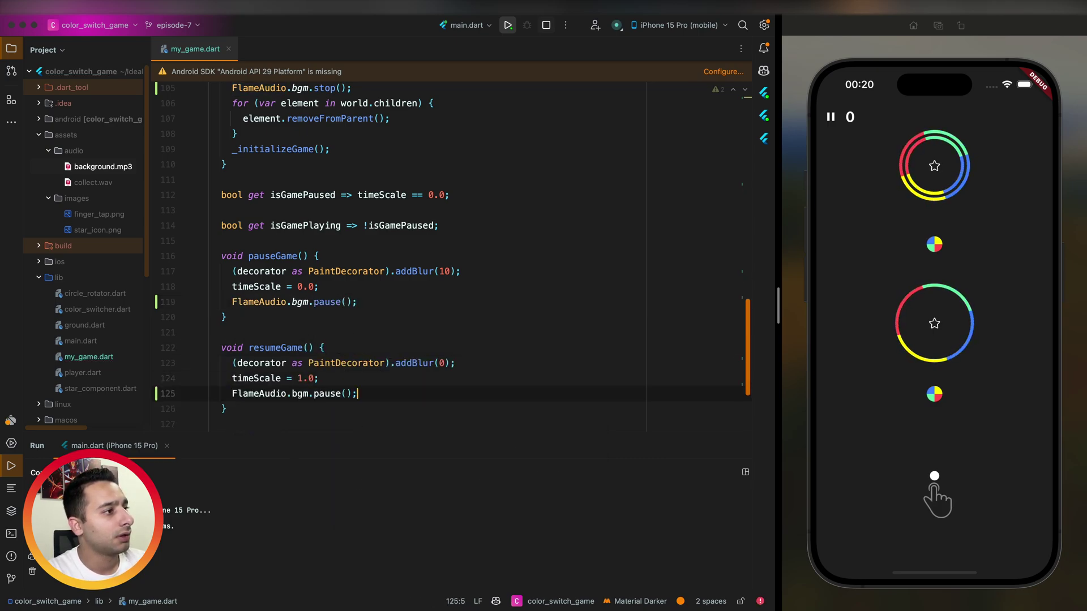
double_click(328, 394)
type("res")
key("Tab")
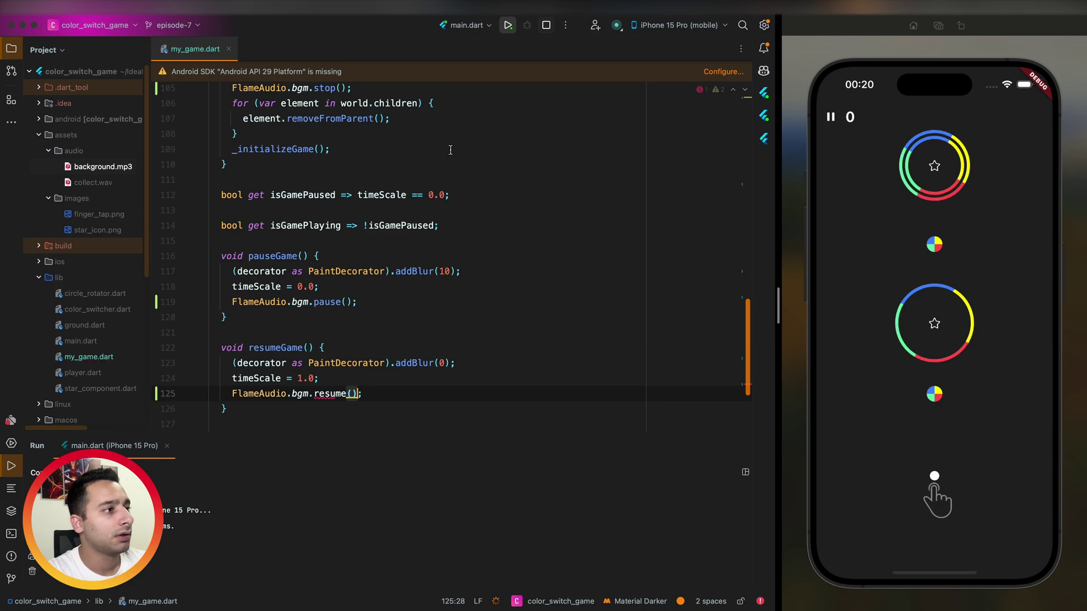
Hot reload, then pause and resume the game in the simulator to check the music follows
left_click(507, 24)
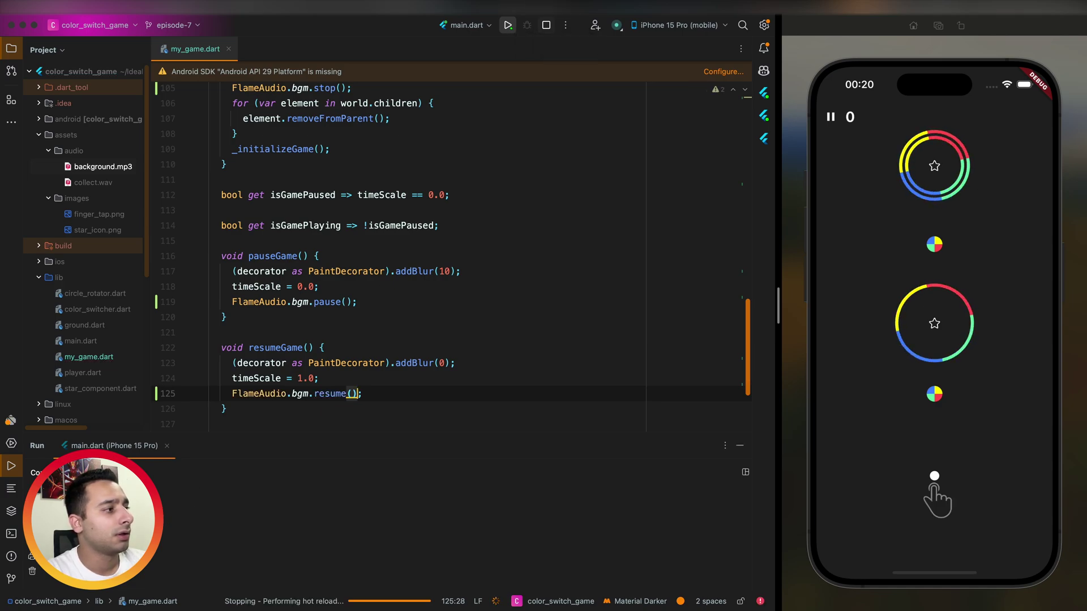
left_click(830, 116)
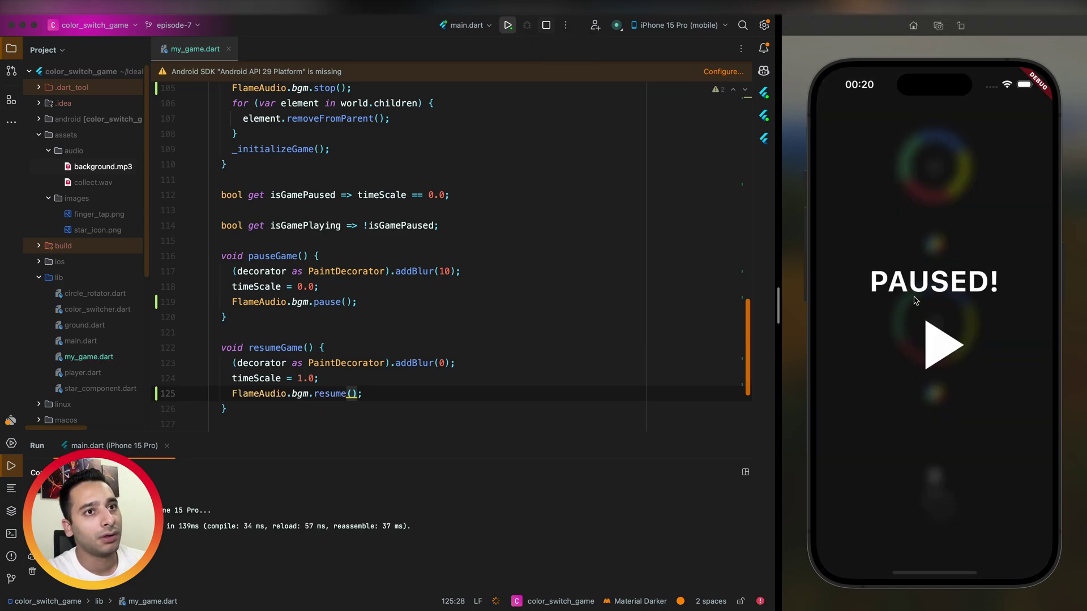
left_click(933, 340)
left_click(831, 117)
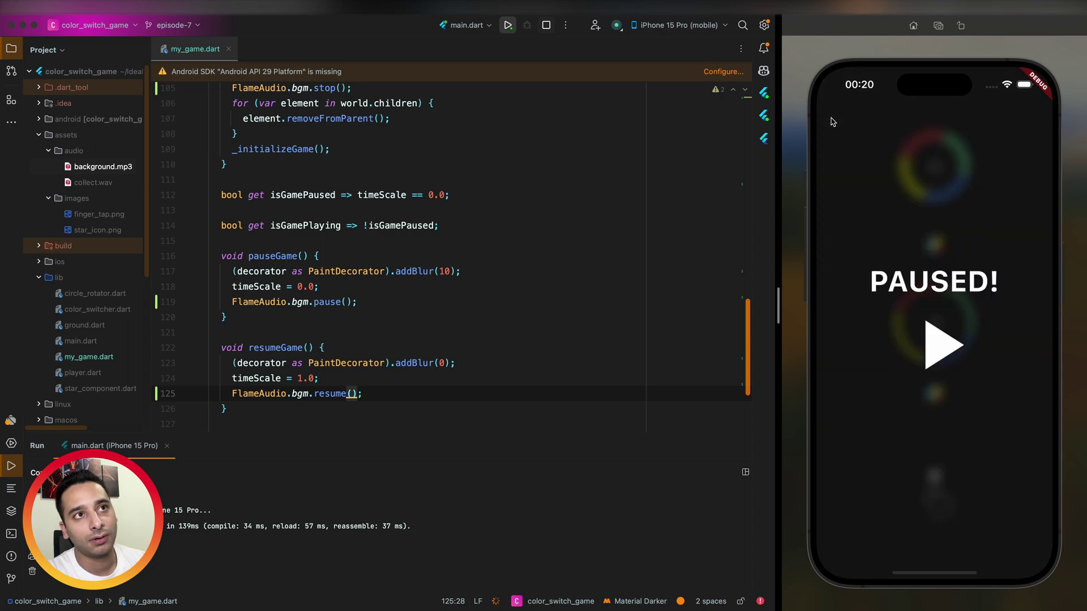
left_click(935, 337)
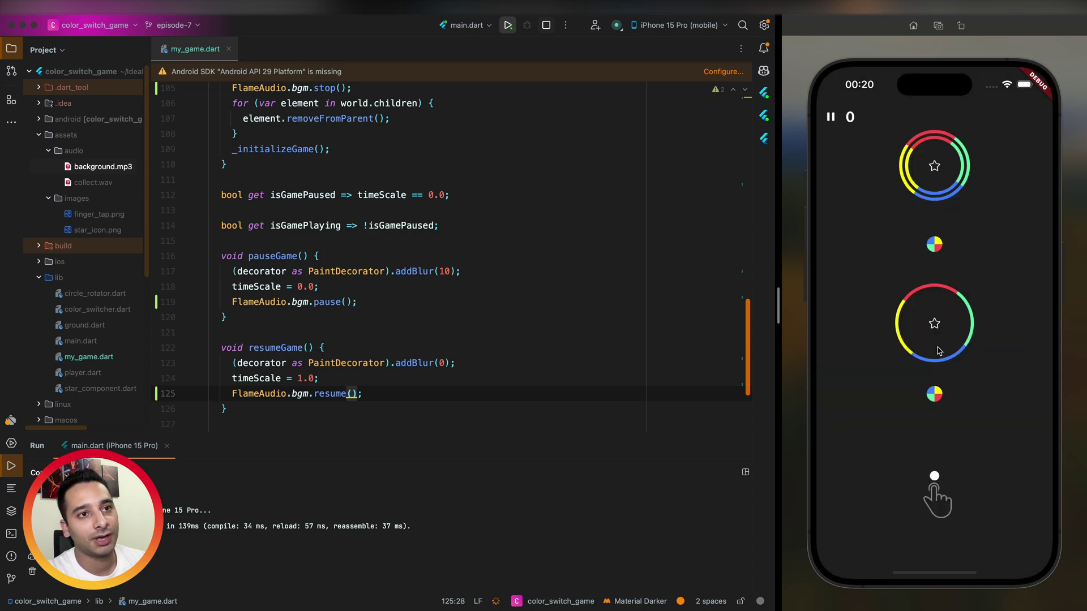
left_click(832, 118)
Highlight the pause and resume music lines in pauseGame and resumeGame while explaining
left_click_drag(233, 394, 363, 395)
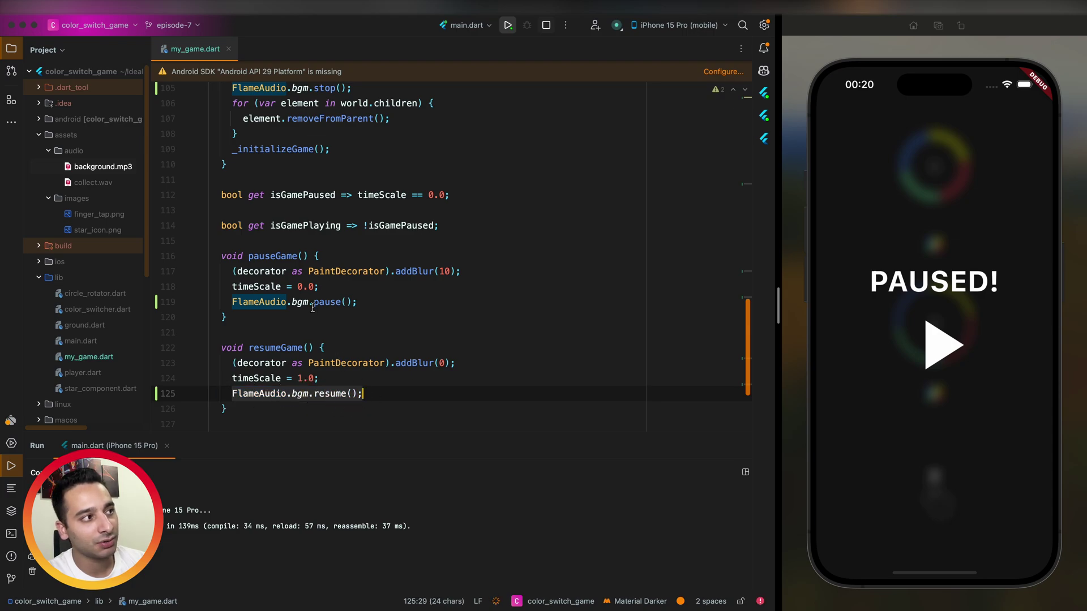
left_click(355, 303)
left_click(247, 256)
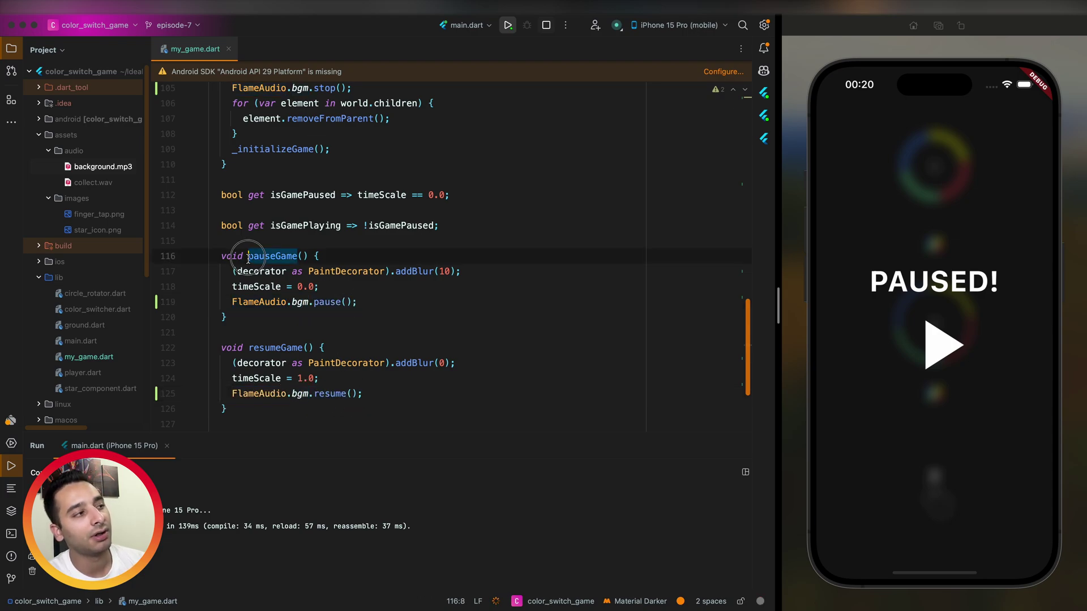
double_click(281, 348)
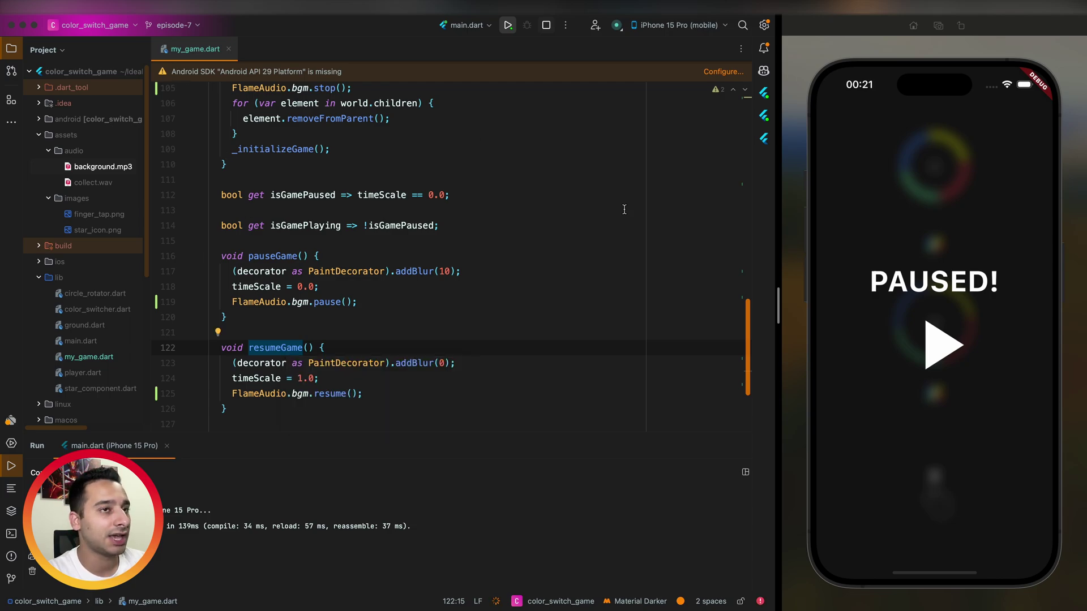
left_click(577, 273)
Resume and pause the game several more times in the simulator to confirm the music behaviour
left_click(951, 345)
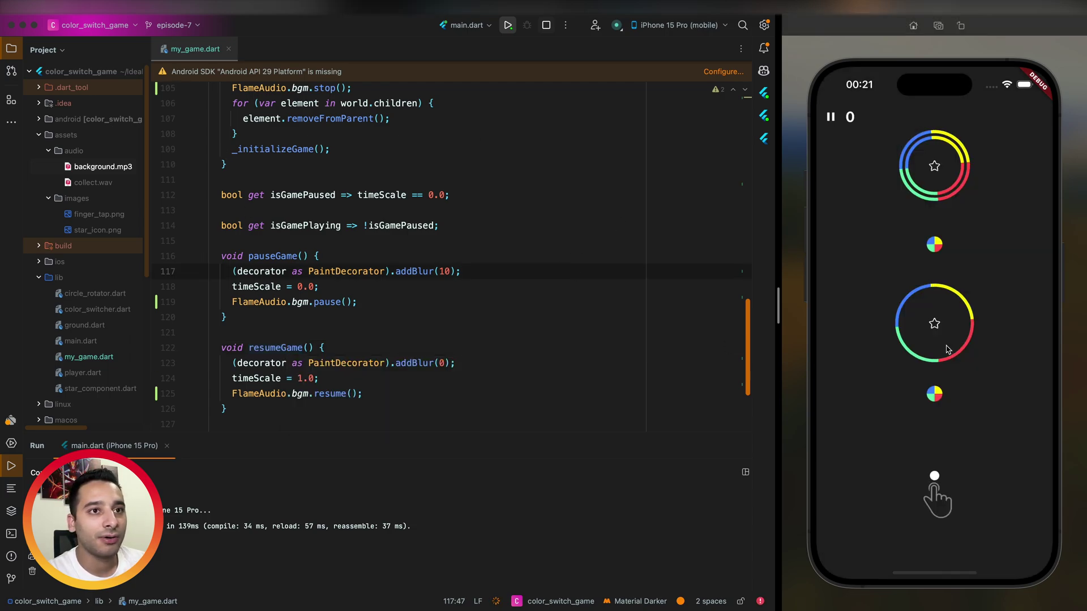
left_click(831, 118)
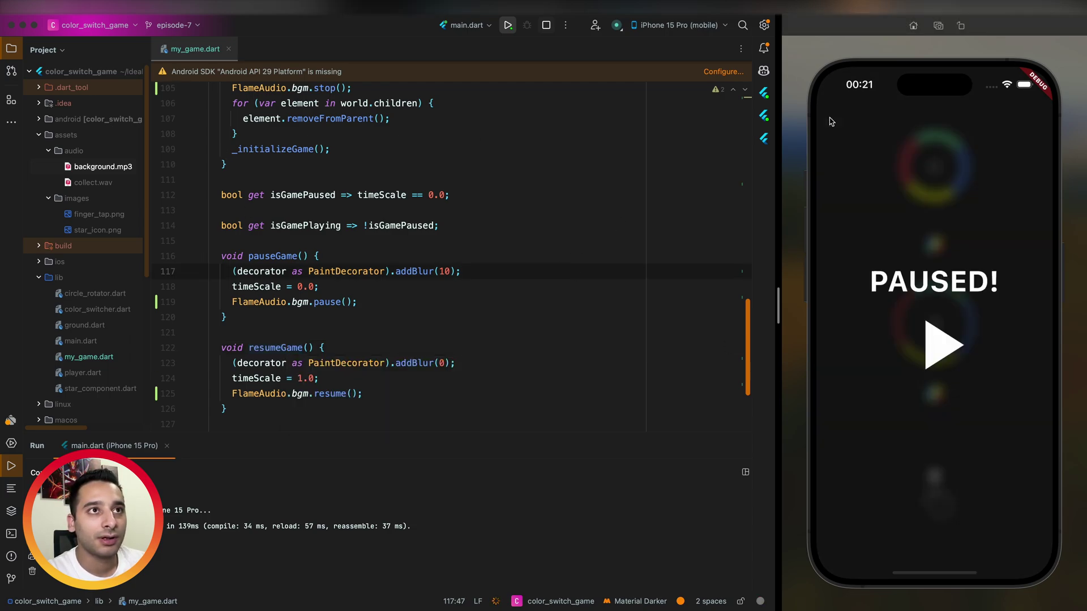
left_click(945, 350)
left_click(829, 119)
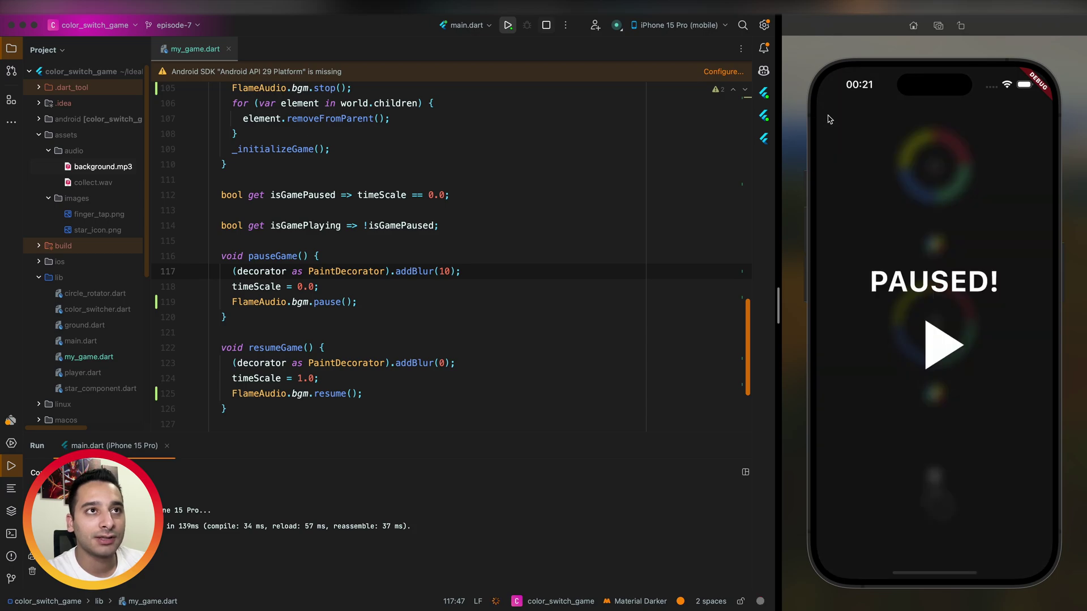
left_click(940, 346)
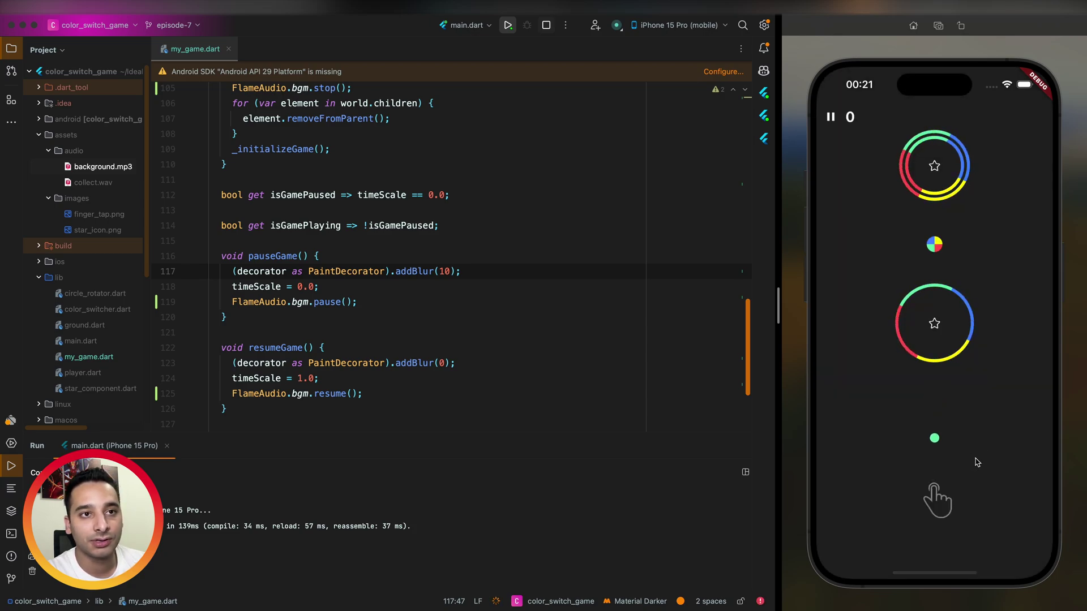
Jump the ball through the ring to collect the star and score 1
left_click(977, 462)
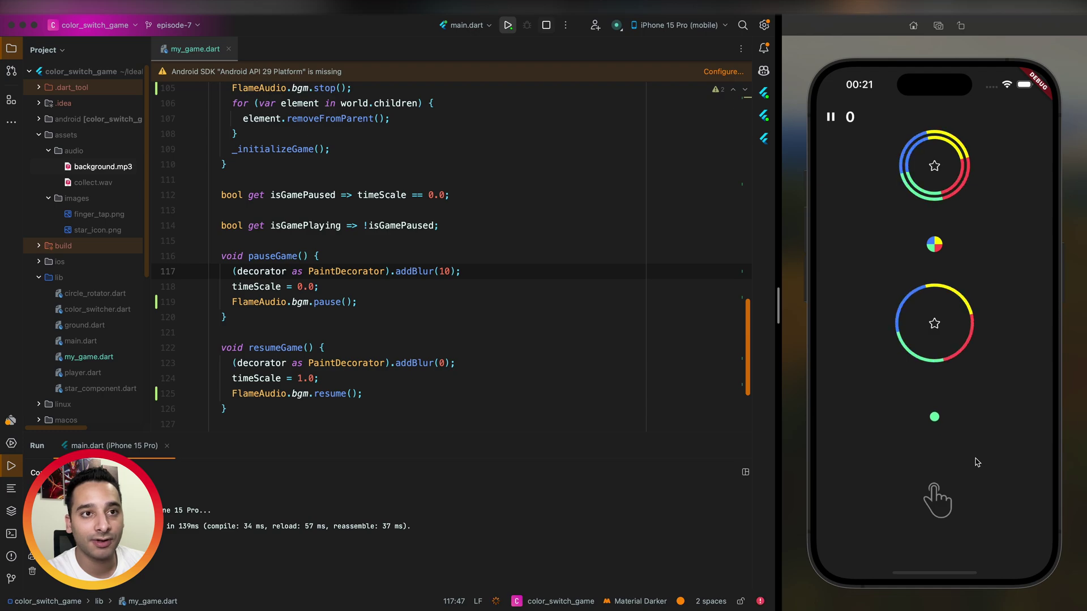
left_click(977, 462)
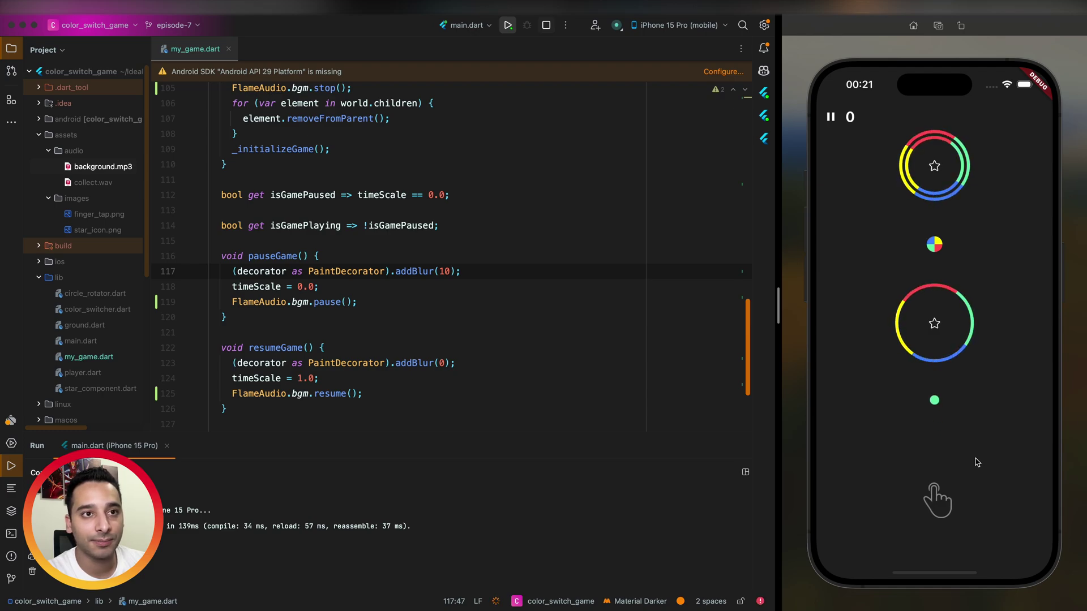
left_click(976, 462)
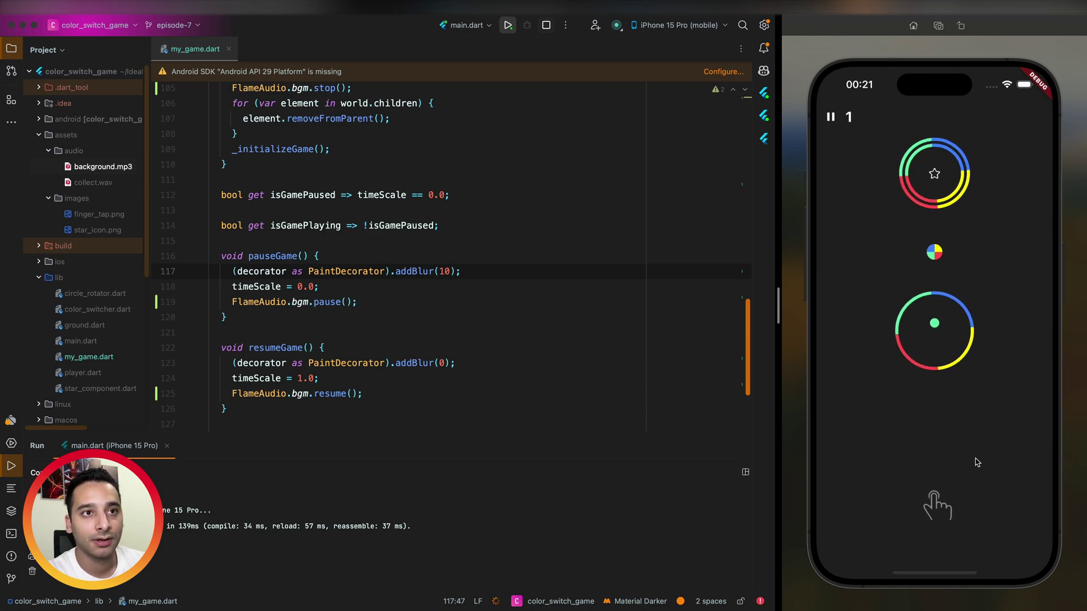